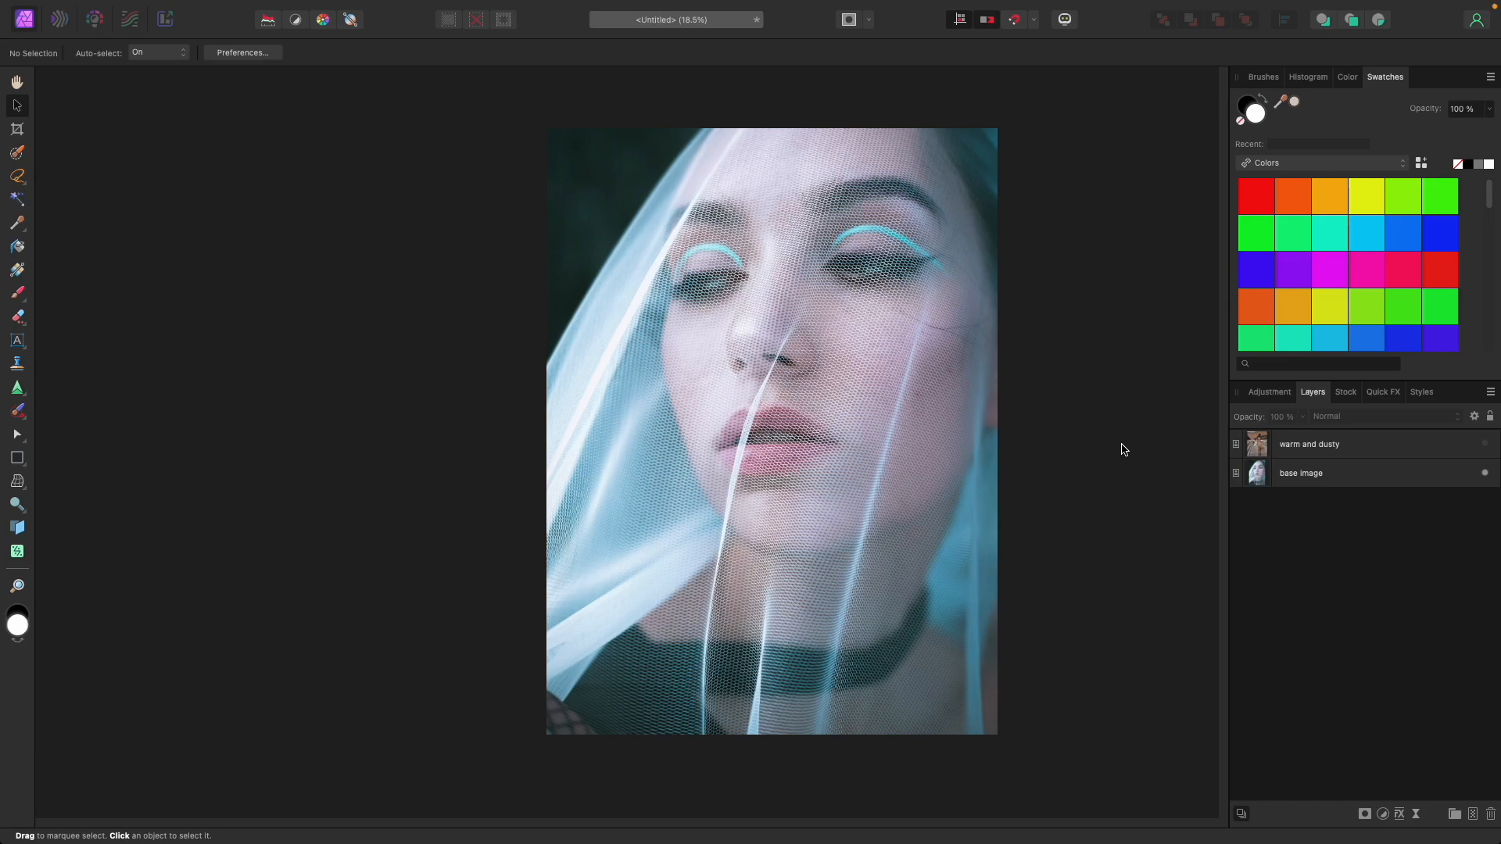
drag(413, 461, 486, 458)
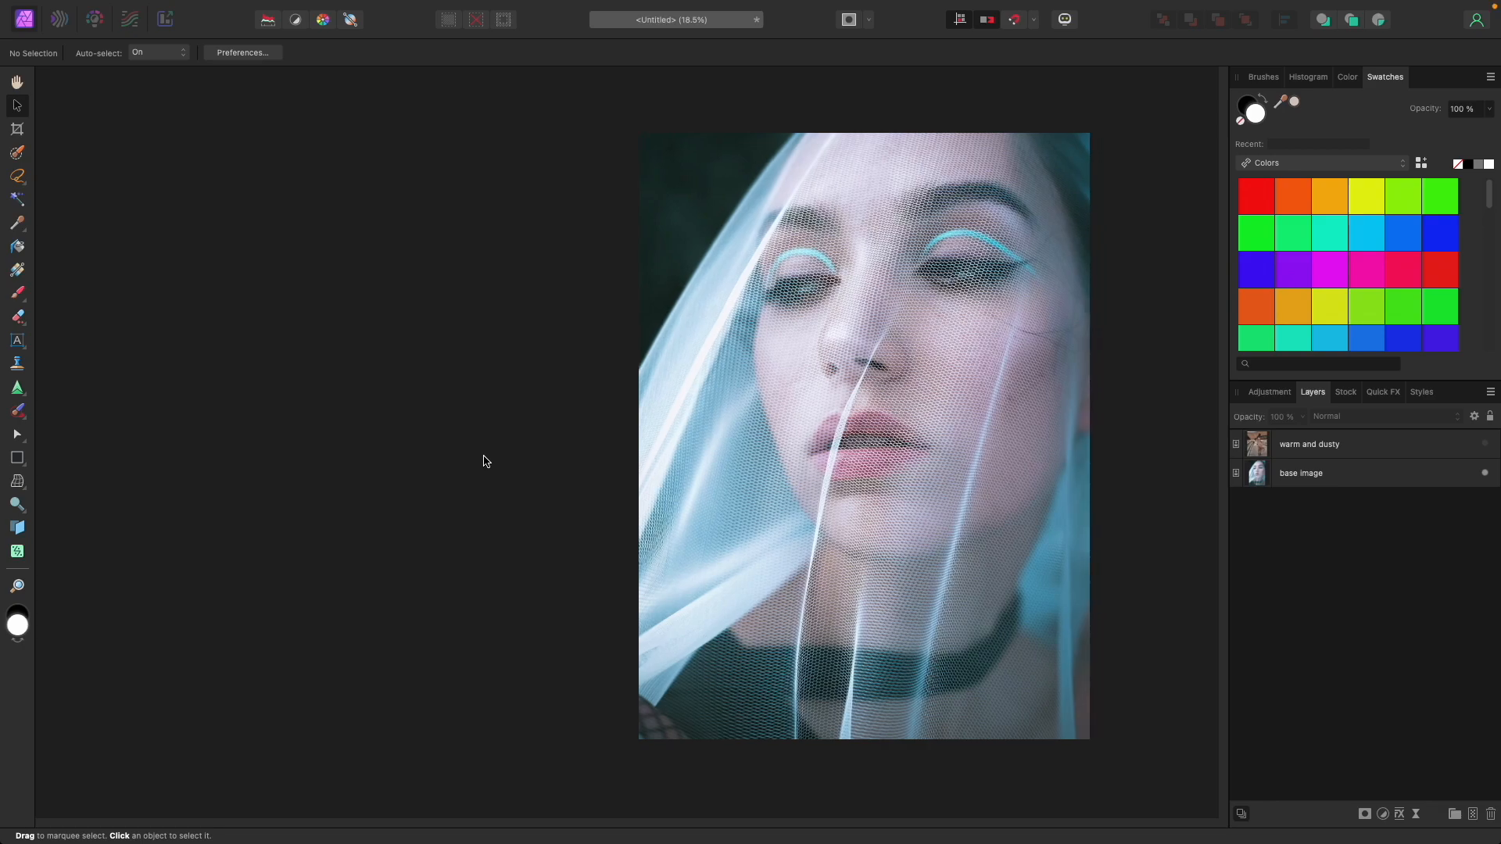
drag(528, 399, 434, 412)
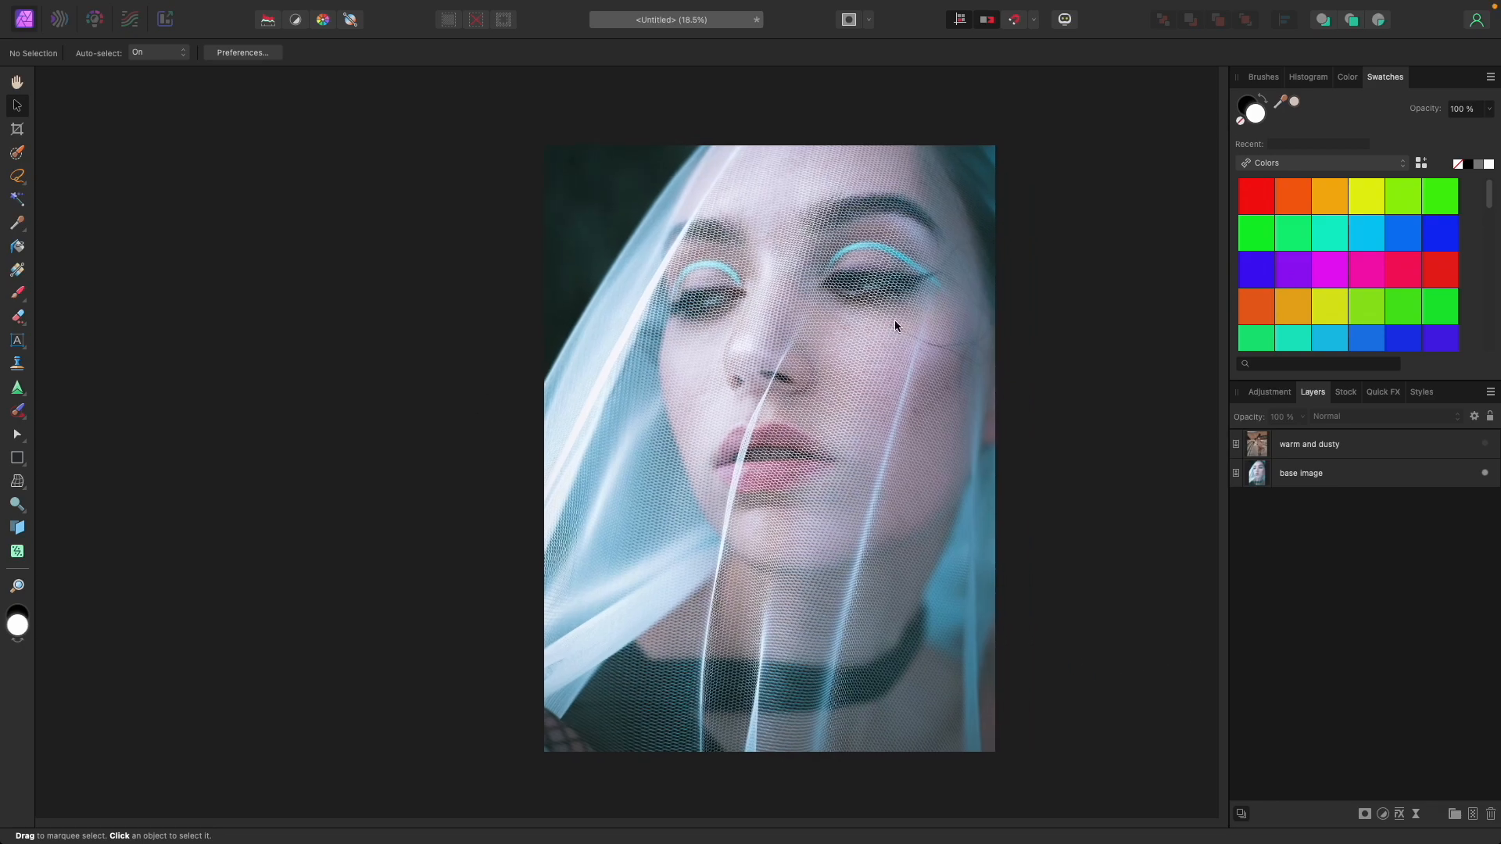
drag(434, 513, 462, 472)
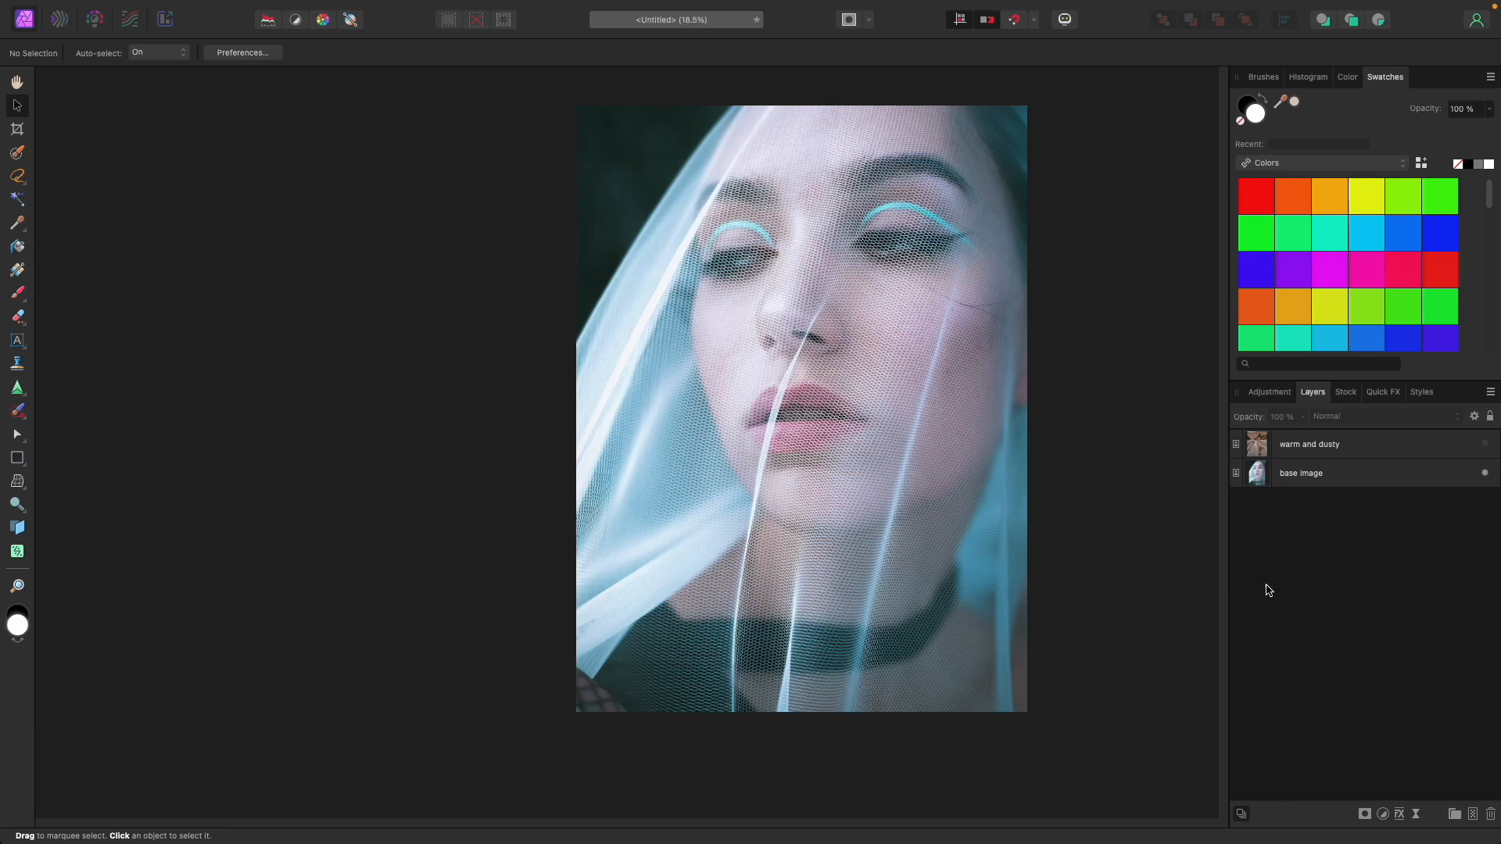
- Add a Gradient Map adjustment, insert an extra stop at 27%, and move the green stop to 68%
click(1383, 814)
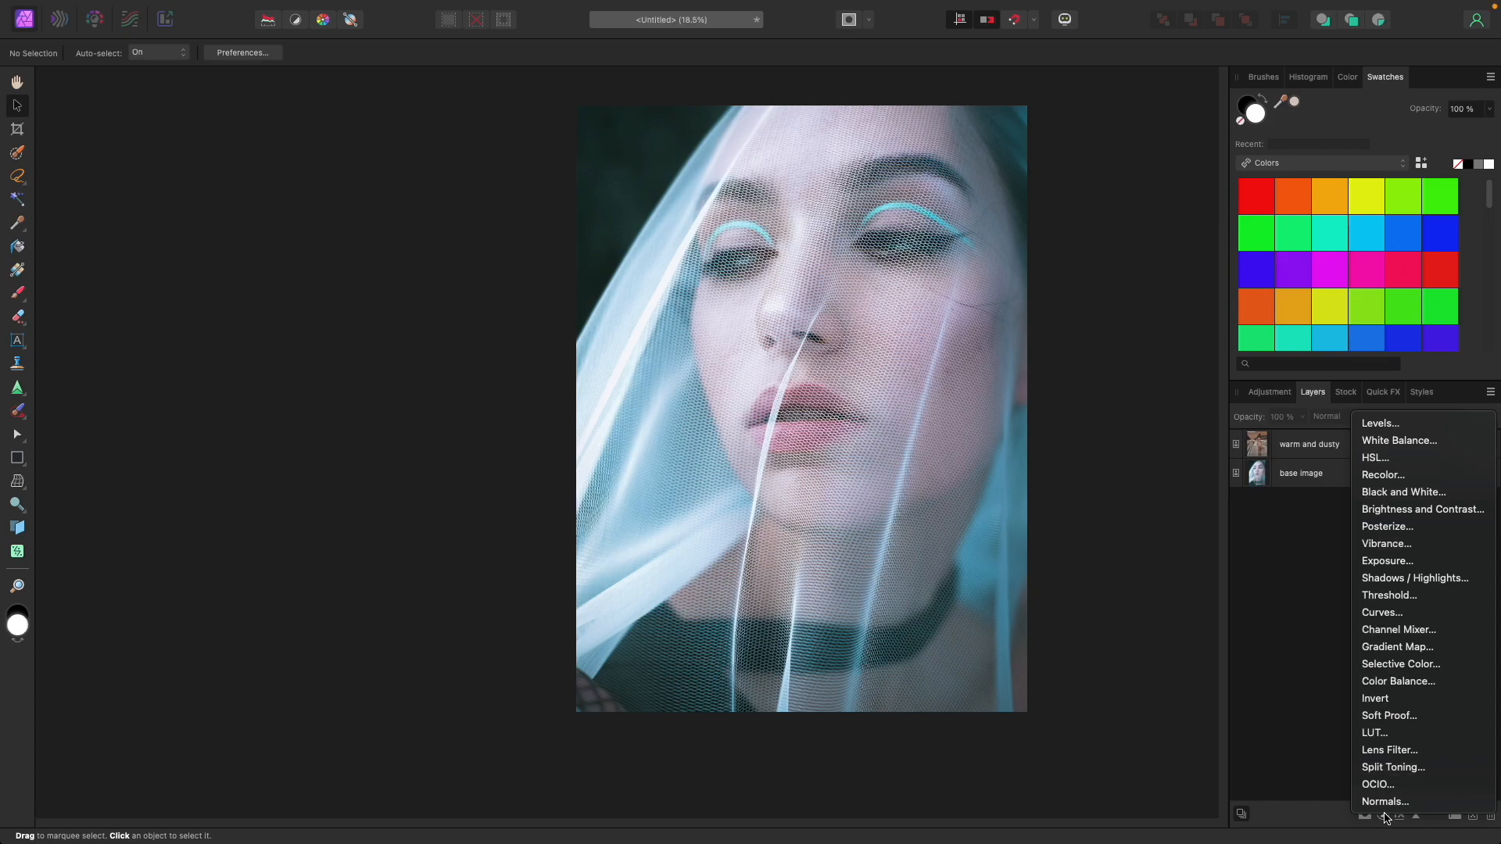
click(1398, 648)
drag(899, 338, 333, 224)
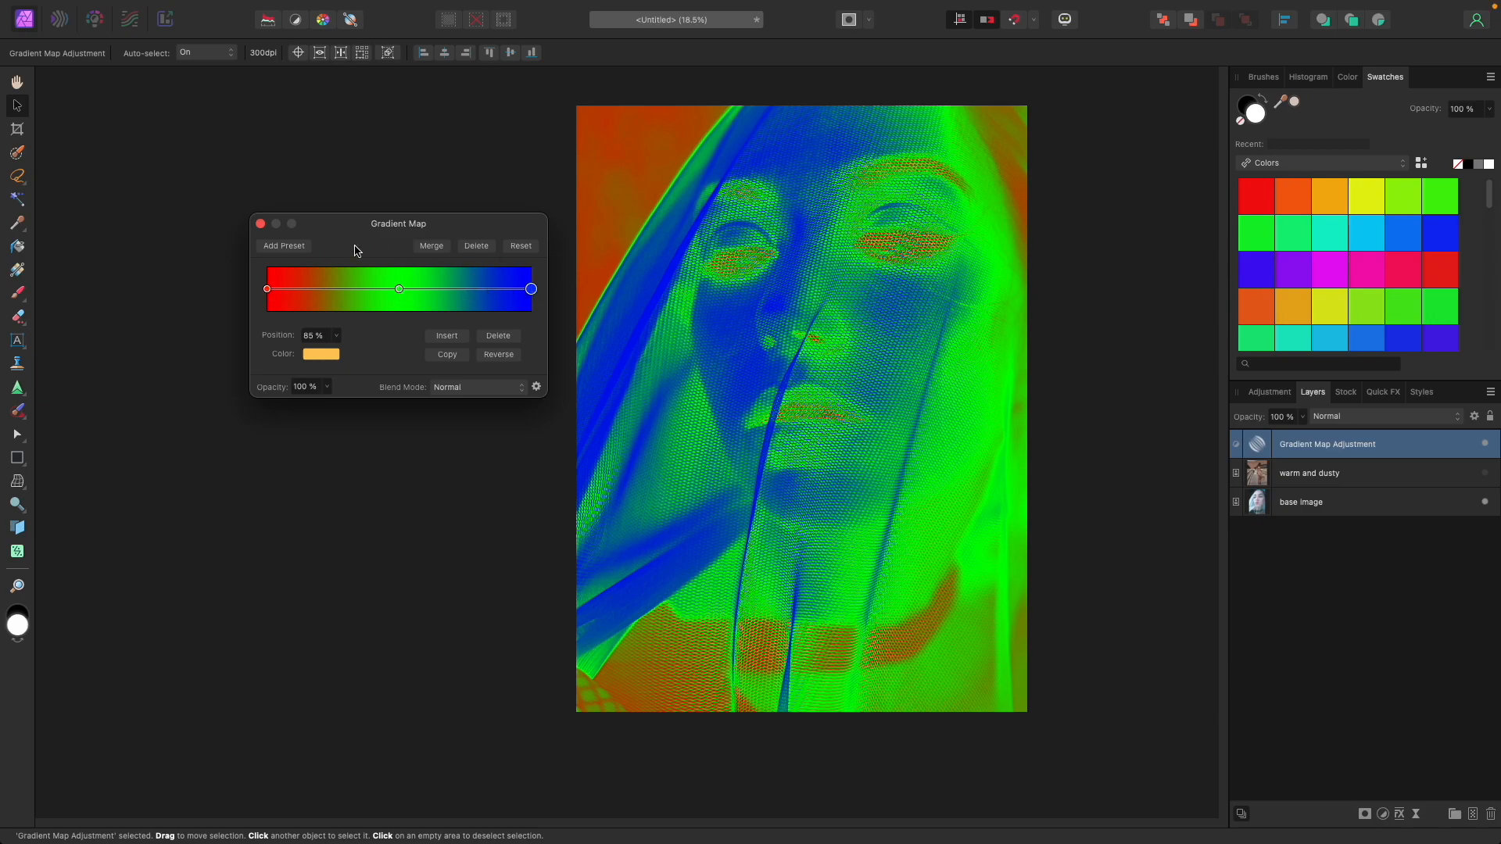
click(329, 290)
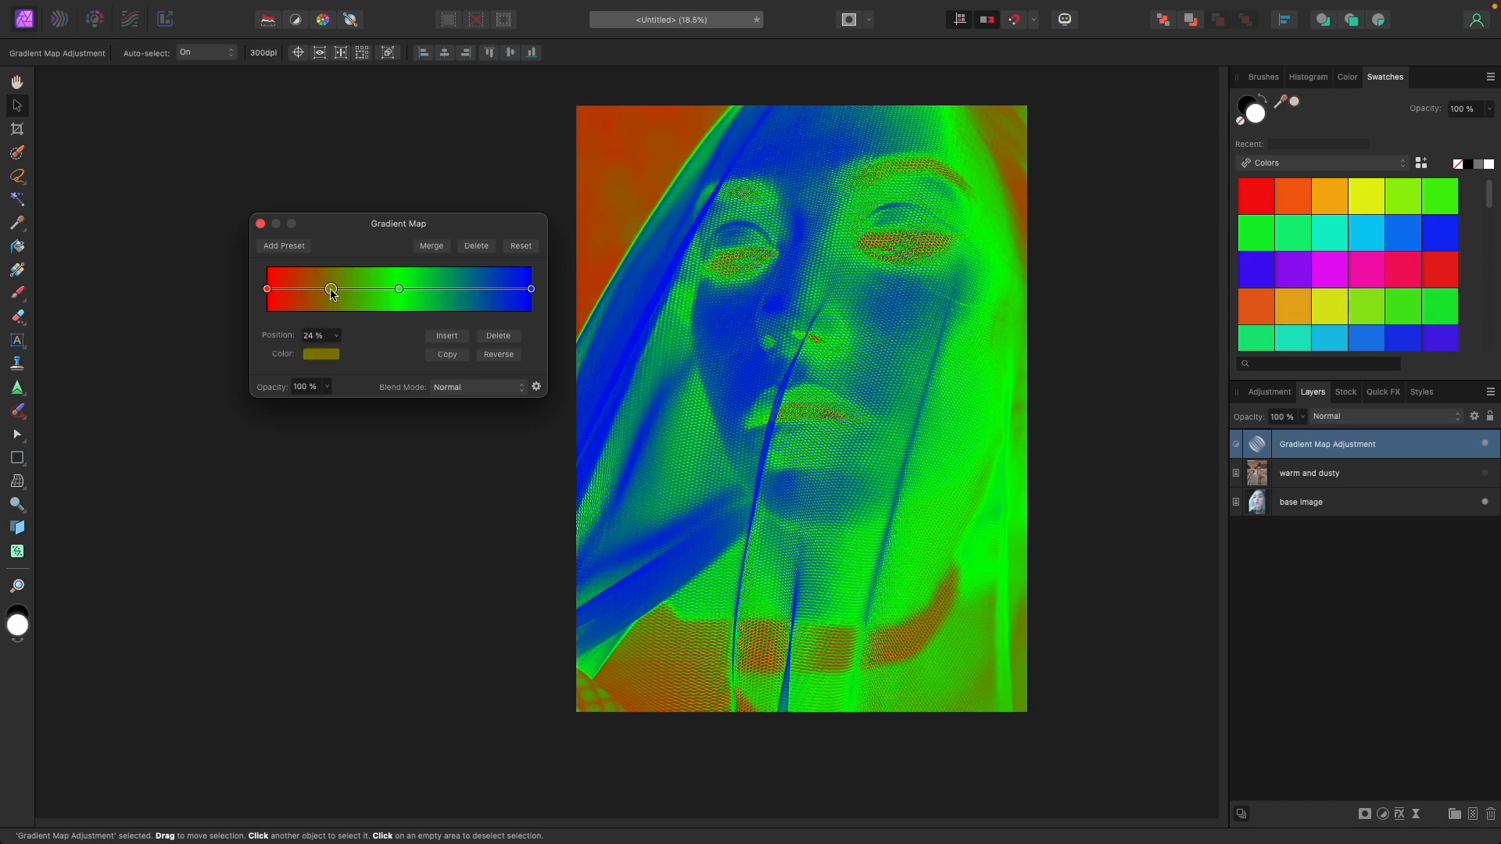
drag(399, 289, 446, 289)
drag(334, 291, 338, 290)
- Set the gradient's first stop to dark purple 1B0049
click(267, 290)
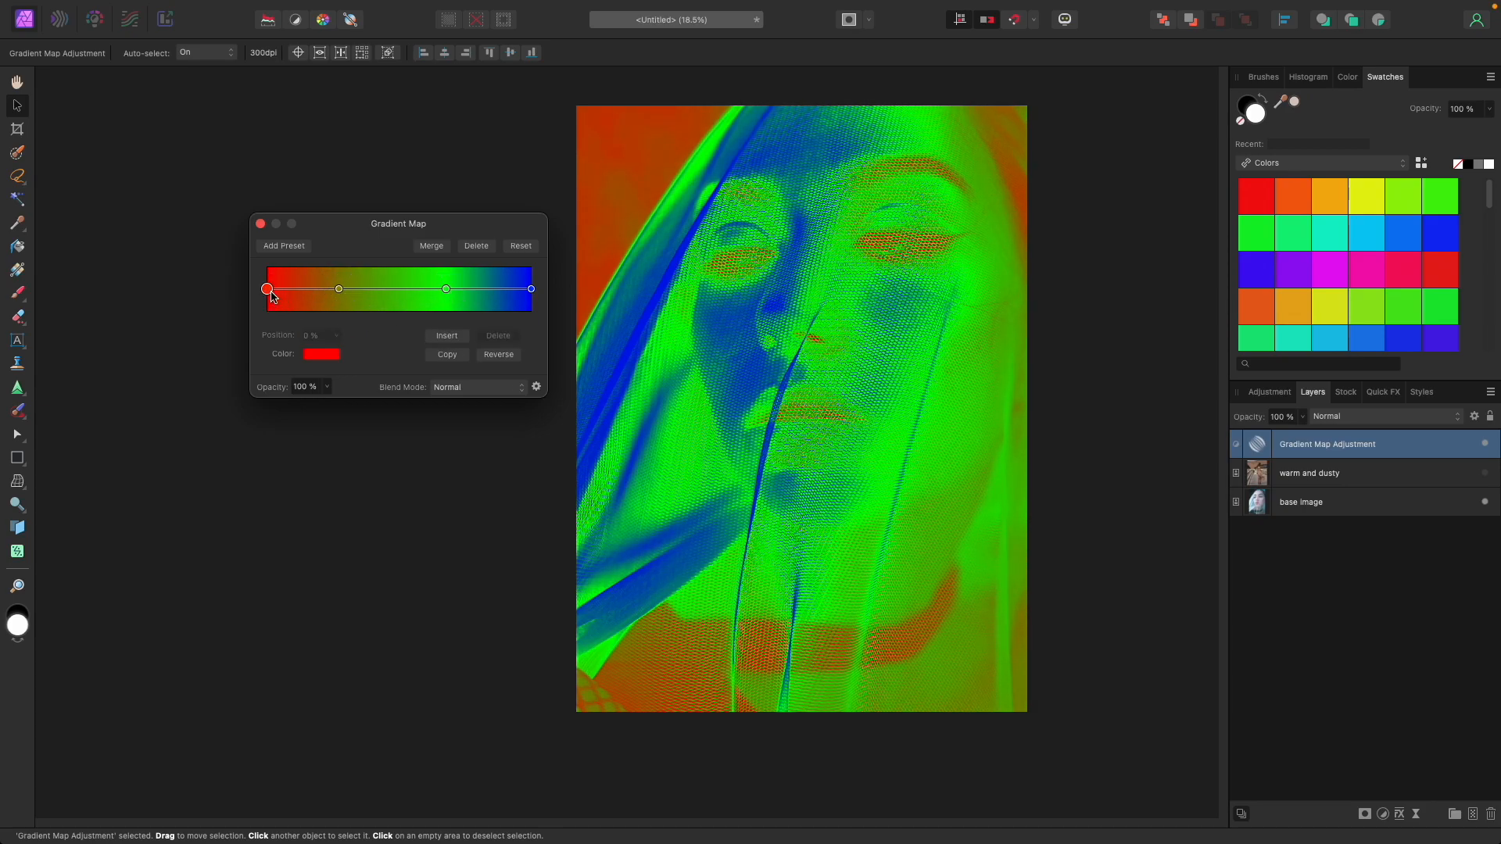
click(321, 354)
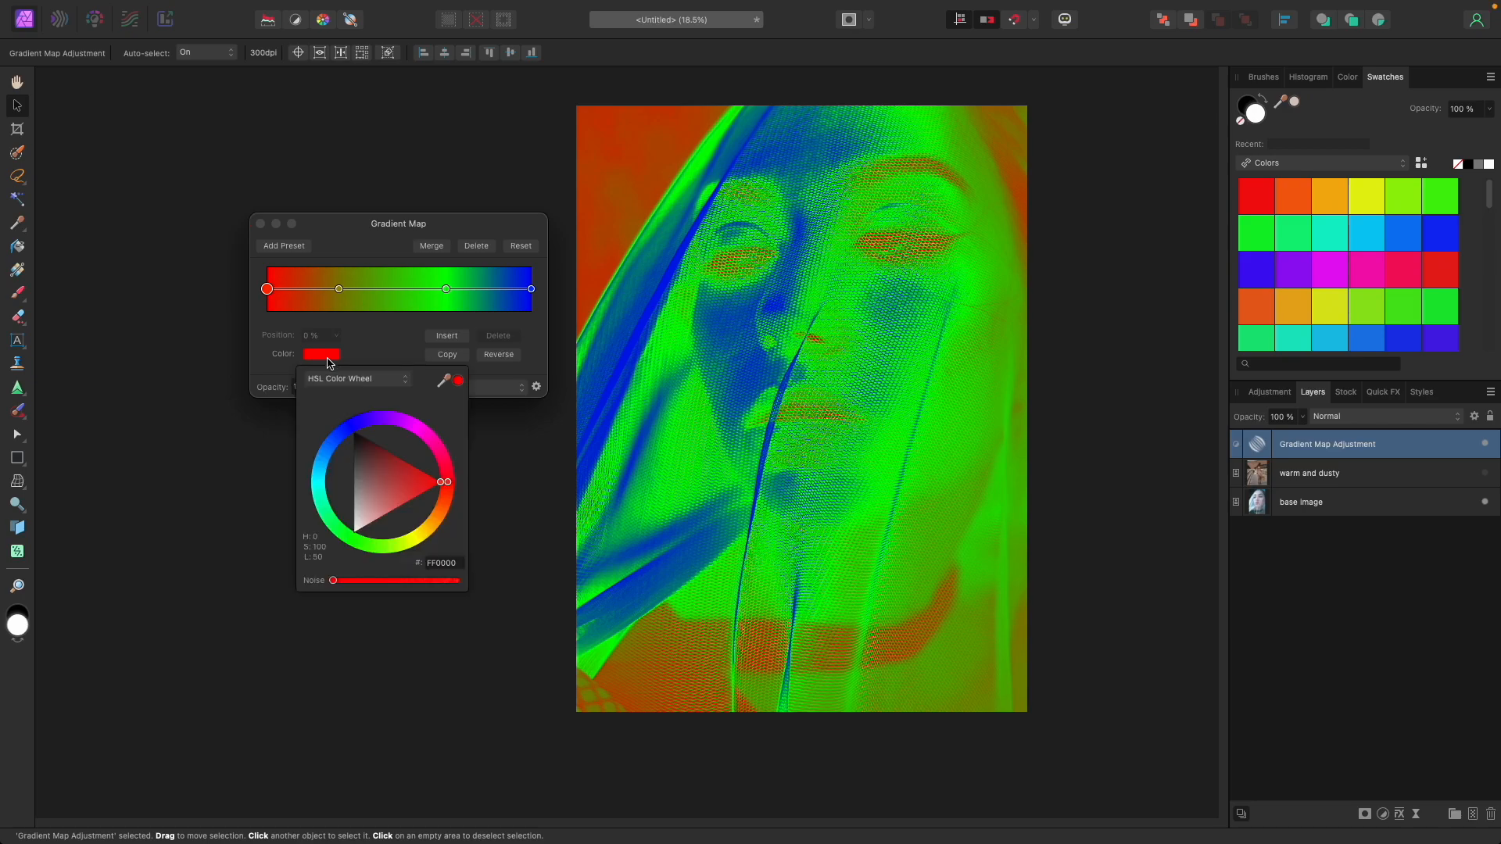
click(374, 421)
drag(373, 467, 345, 494)
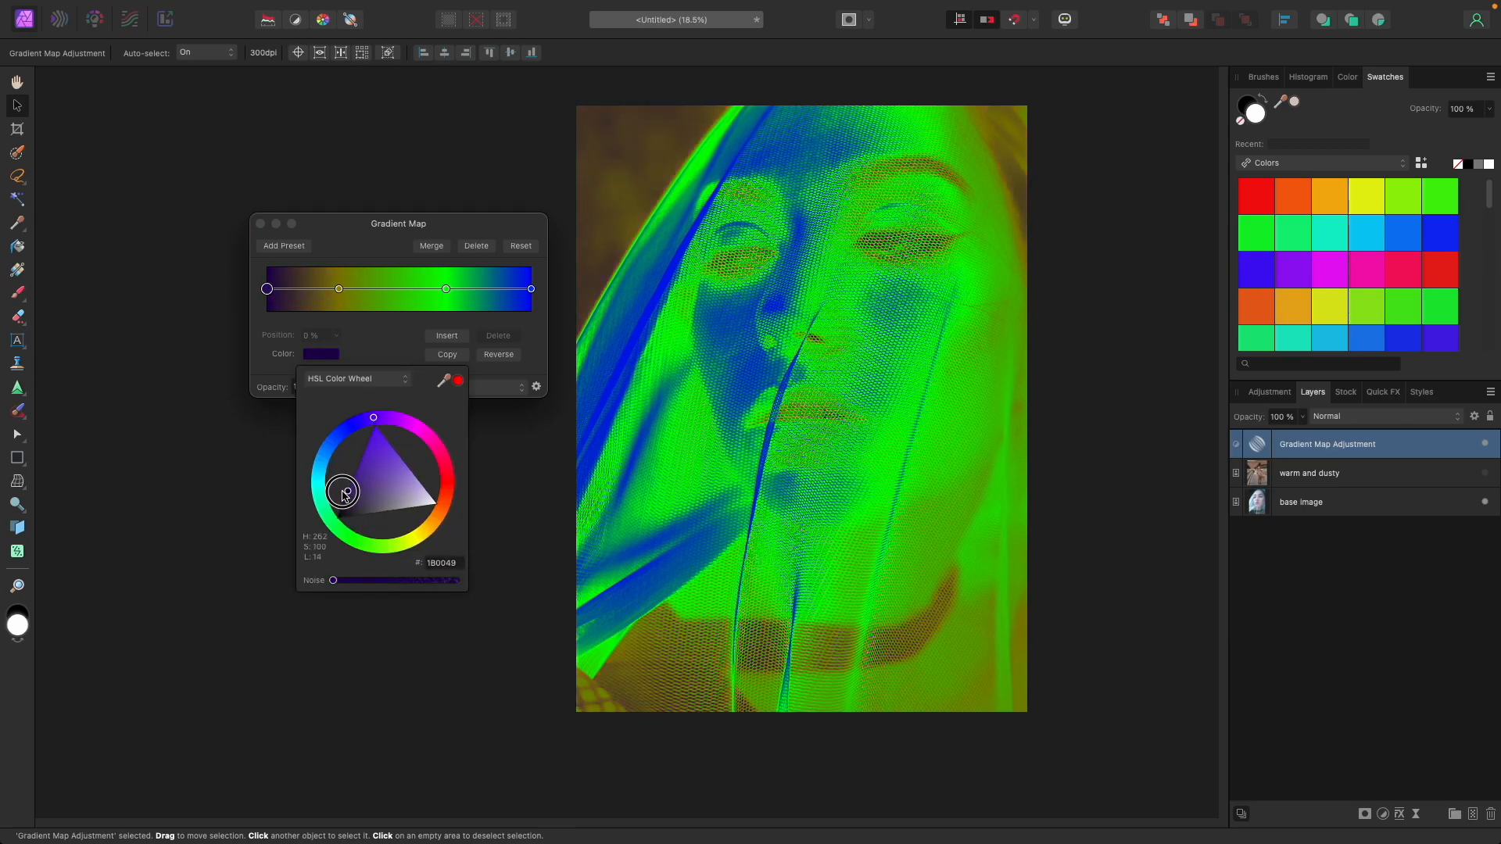
- Color the 27% gradient stop magenta and the 68% stop orange FFAF1D
click(339, 288)
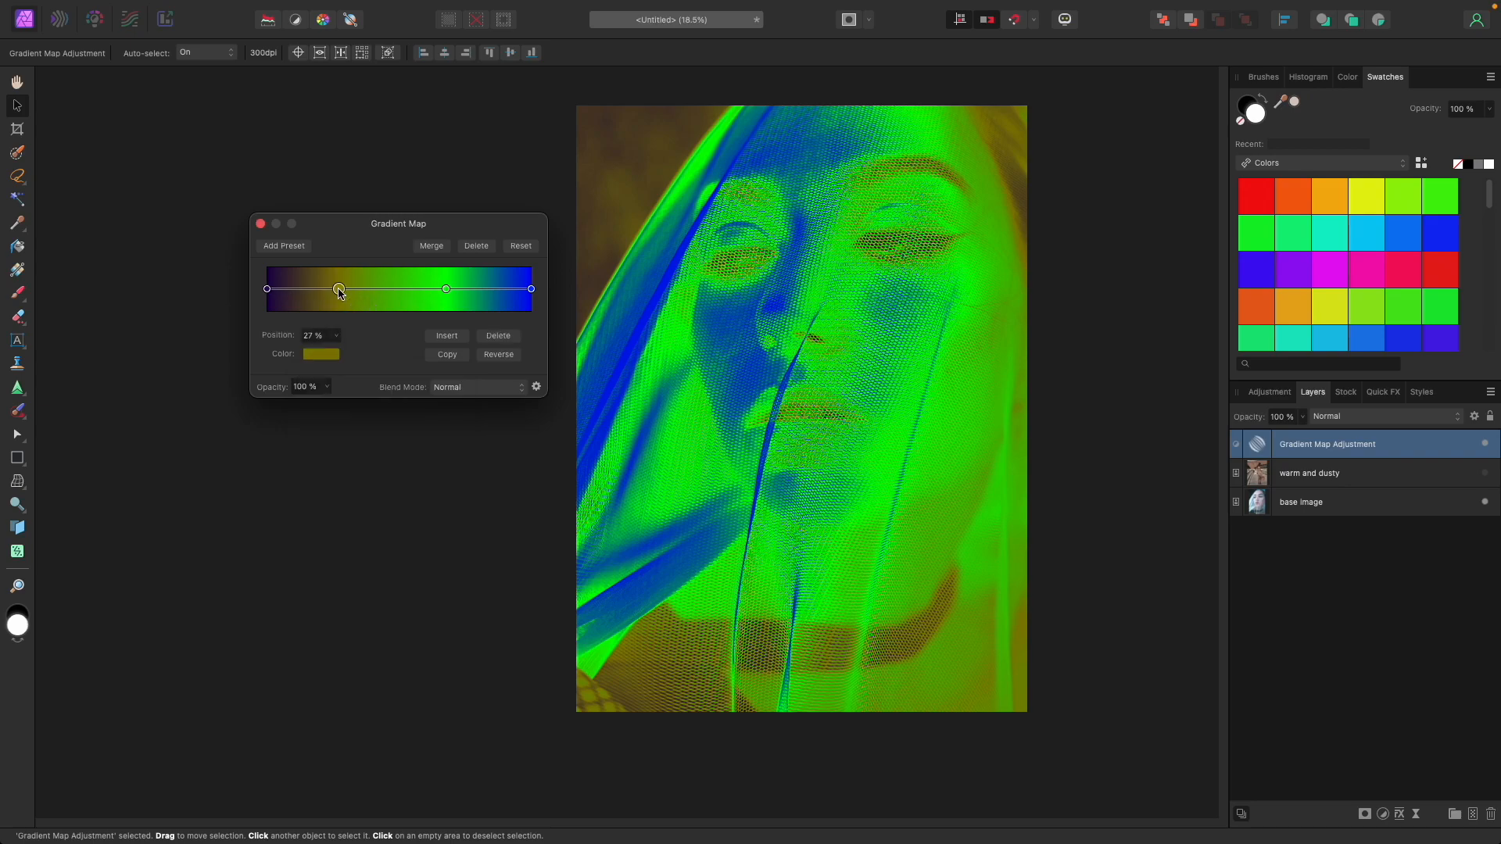
click(321, 353)
drag(387, 415, 393, 454)
click(447, 289)
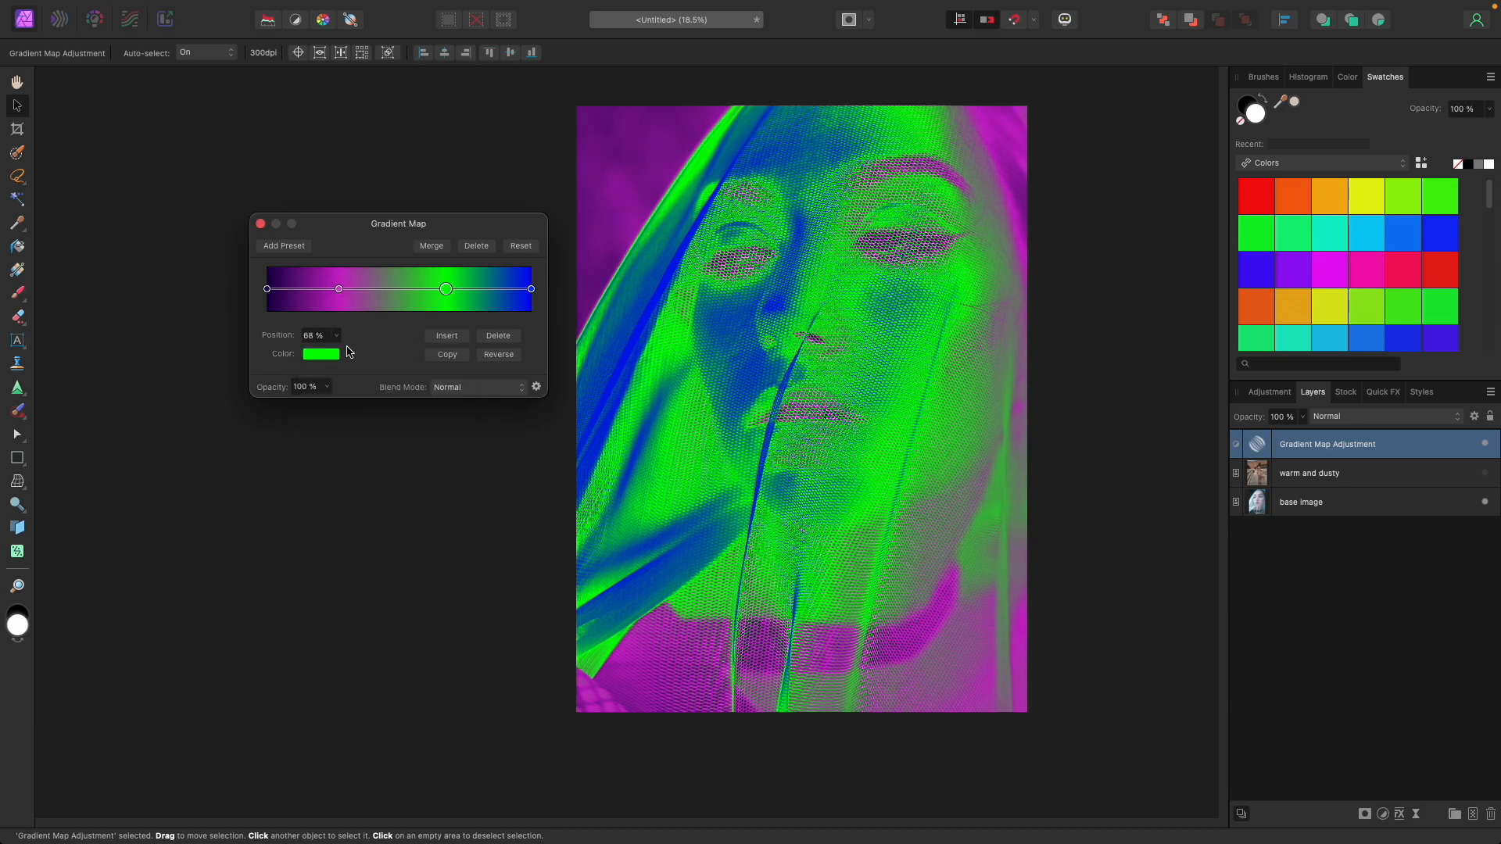
click(334, 359)
mouse_move(441, 522)
mouse_down()
mouse_move(385, 495)
mouse_move(412, 530)
mouse_up()
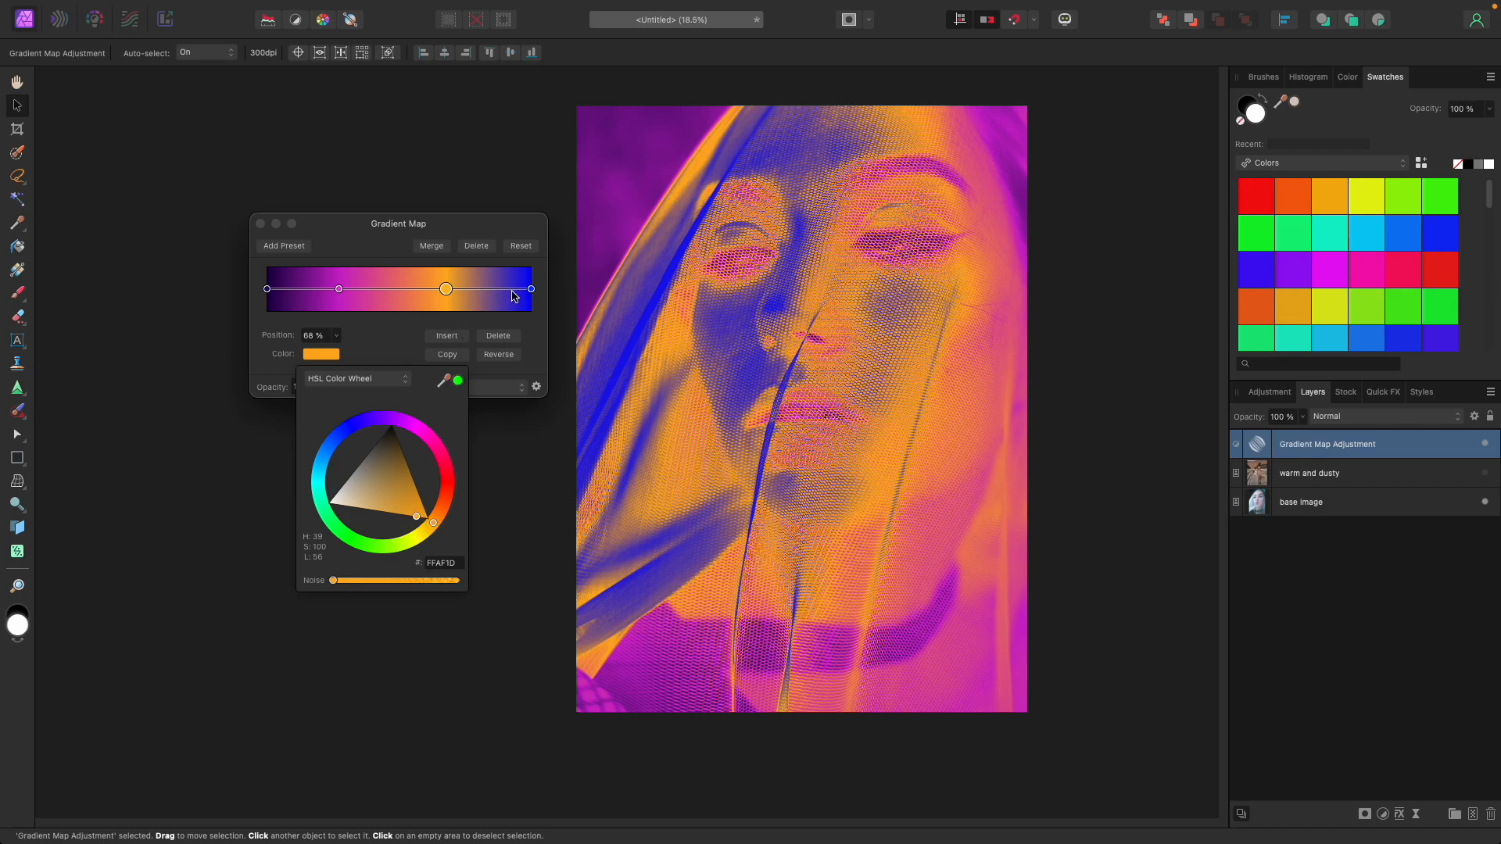
- Set the gradient's end stop to cream FFEED5, and shift the magenta stop to about the middle and the orange stop to 80%
click(531, 290)
click(334, 359)
click(432, 520)
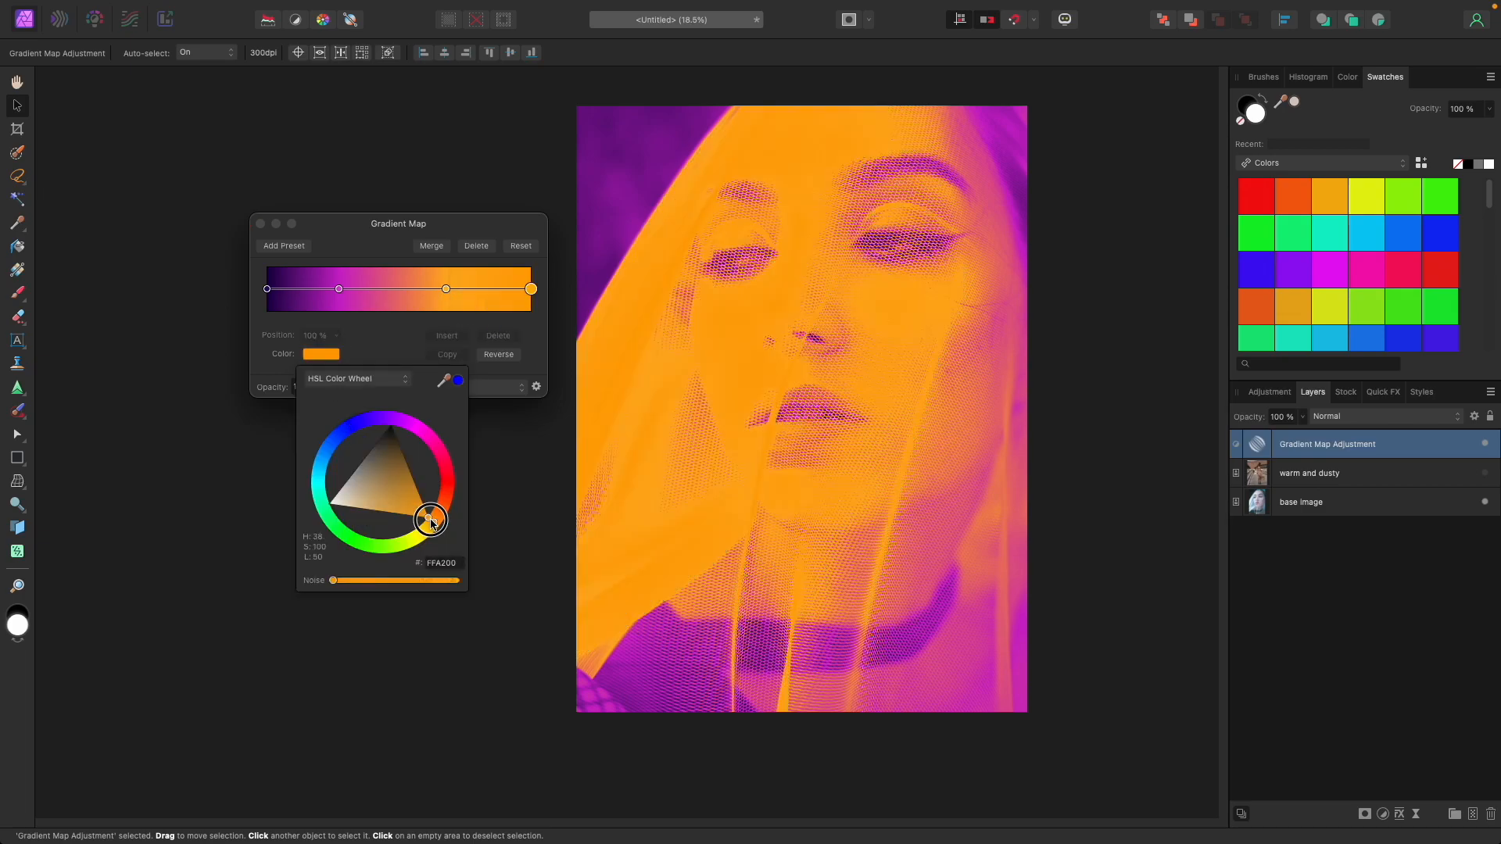
drag(378, 504, 342, 509)
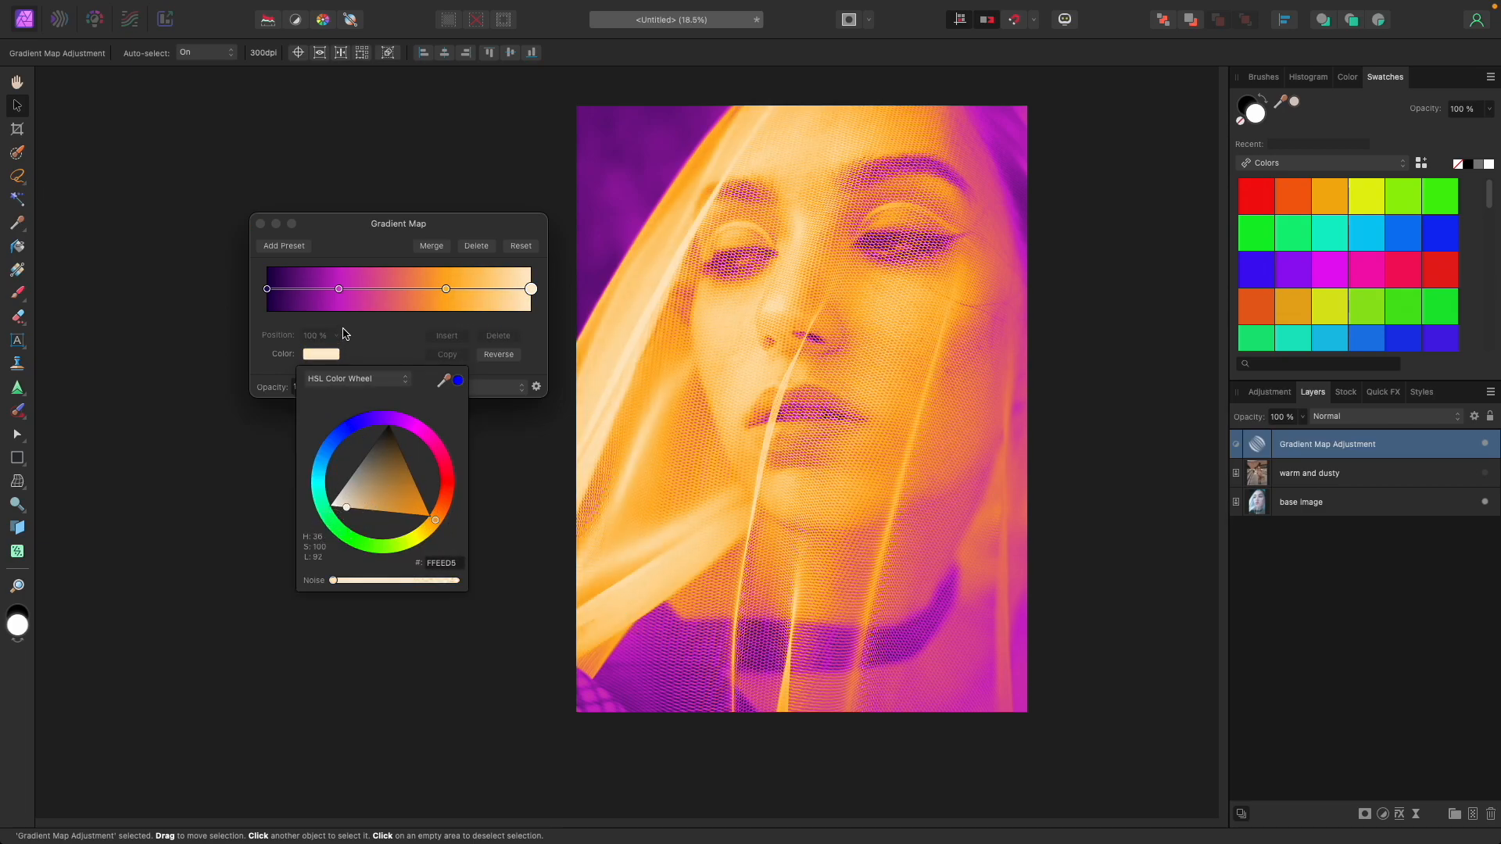
click(340, 290)
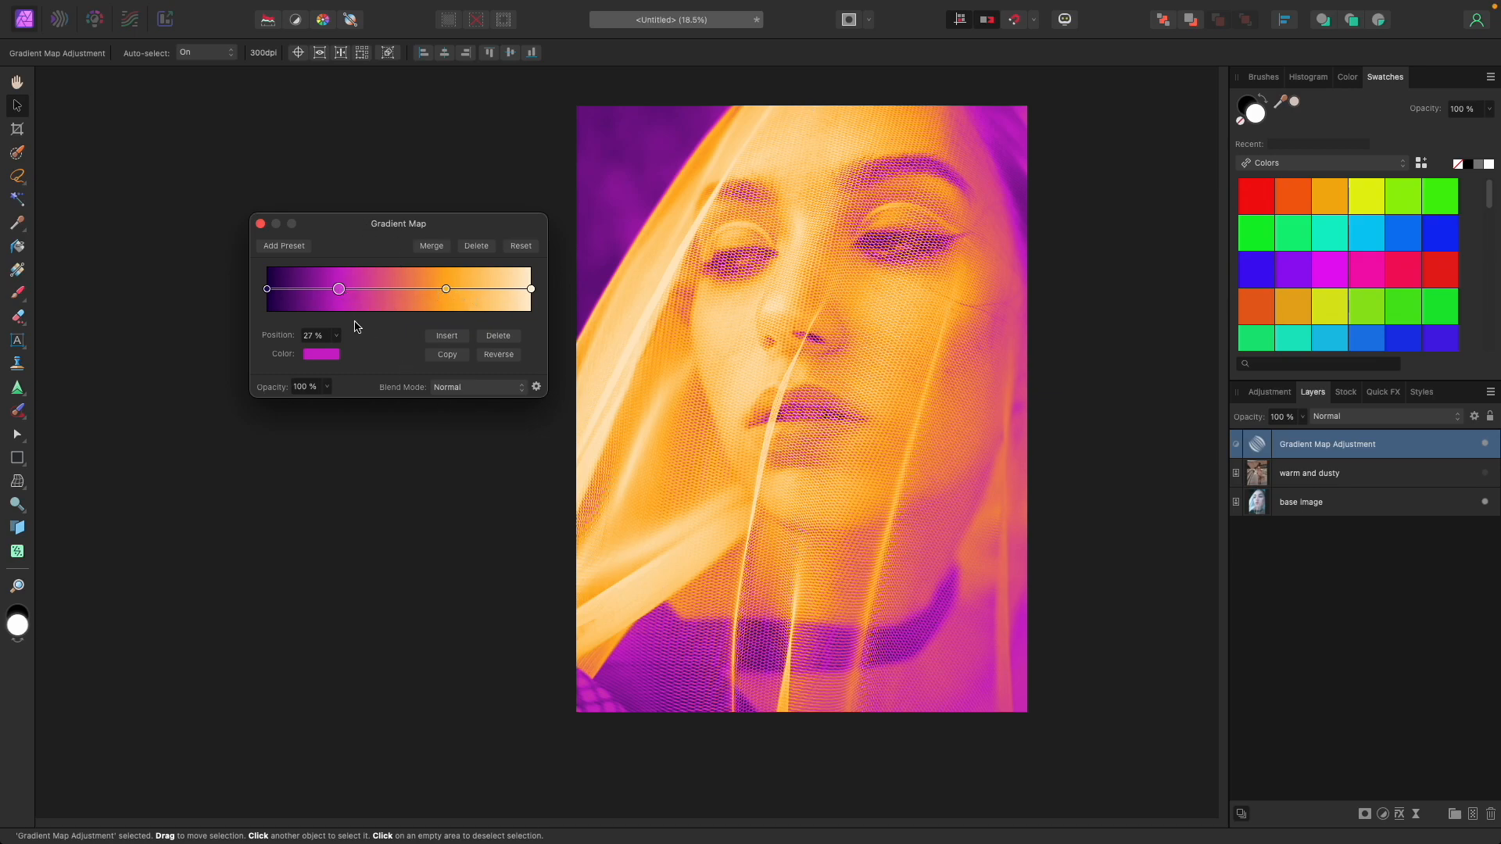
drag(340, 290, 479, 298)
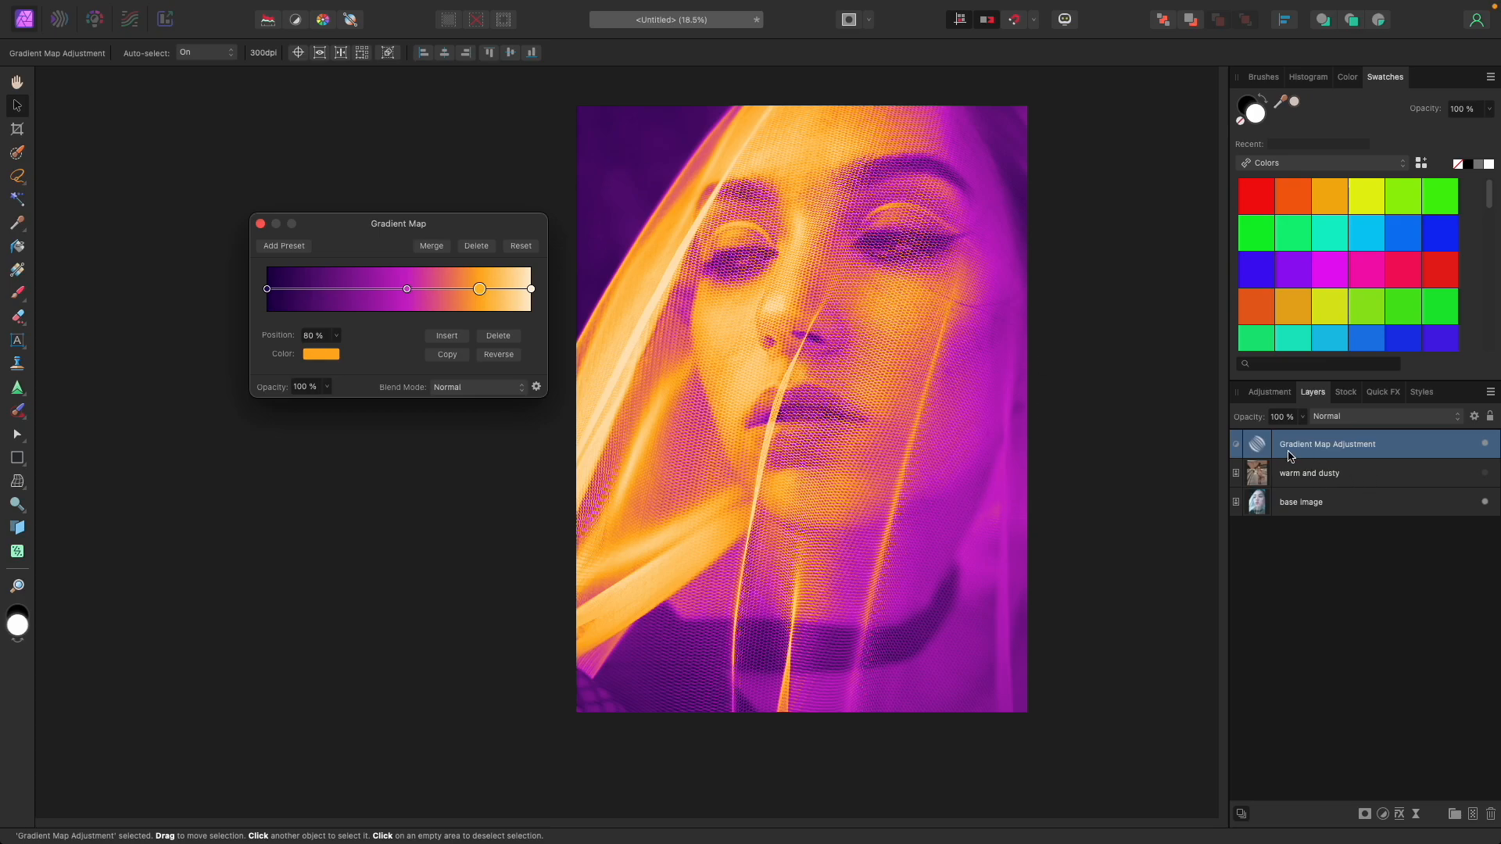
- Toggle the gradient map's visibility and try out its opacity and blend modes such as Glow, returning to Normal at 100%
click(1484, 444)
click(1485, 444)
click(1302, 417)
mouse_move(1301, 433)
mouse_down()
mouse_move(1289, 430)
mouse_move(1315, 431)
mouse_up()
click(473, 229)
click(469, 388)
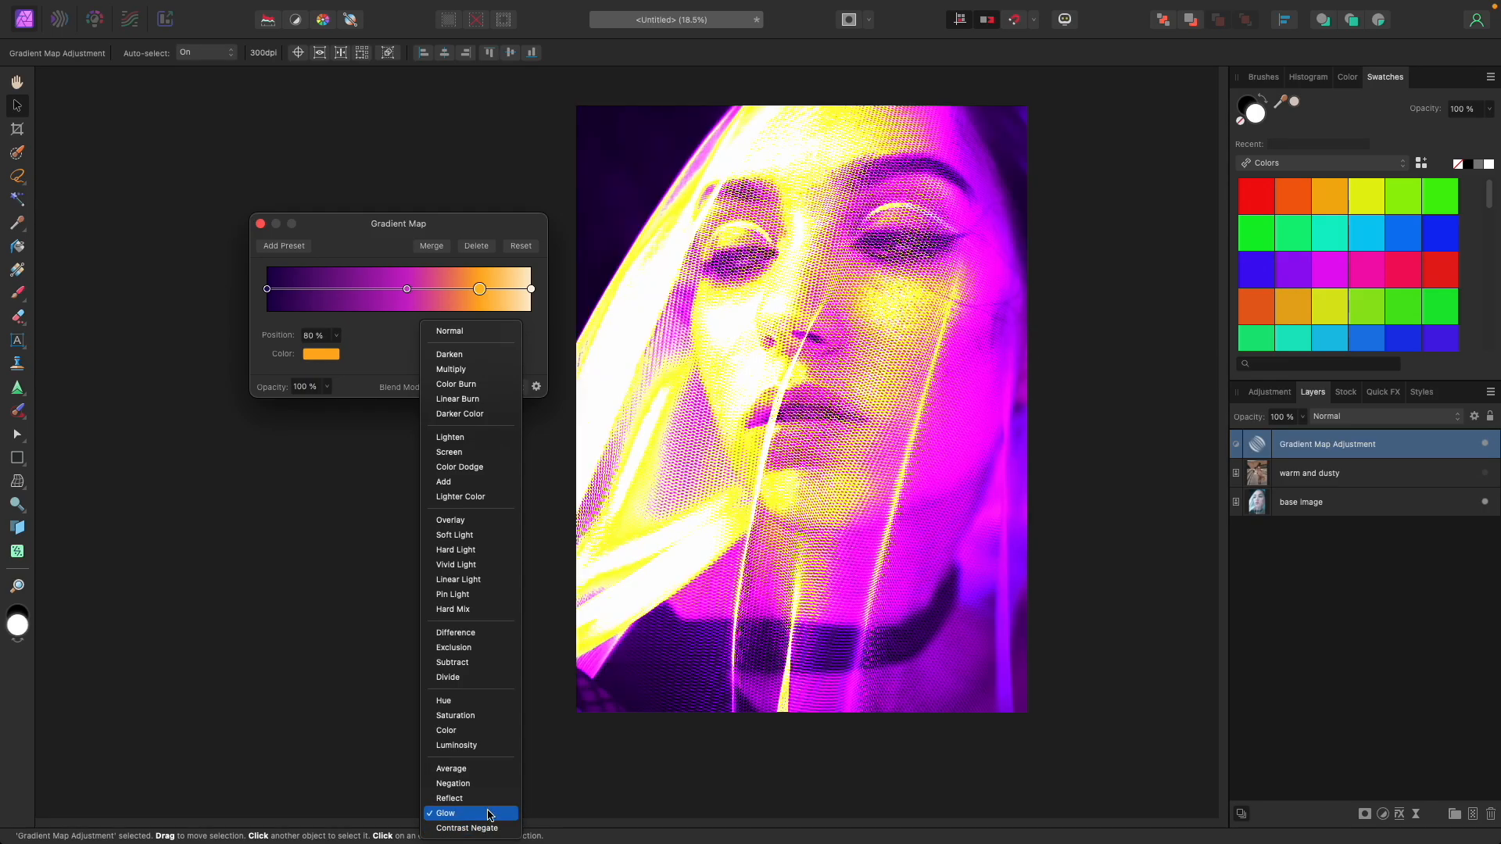
click(489, 338)
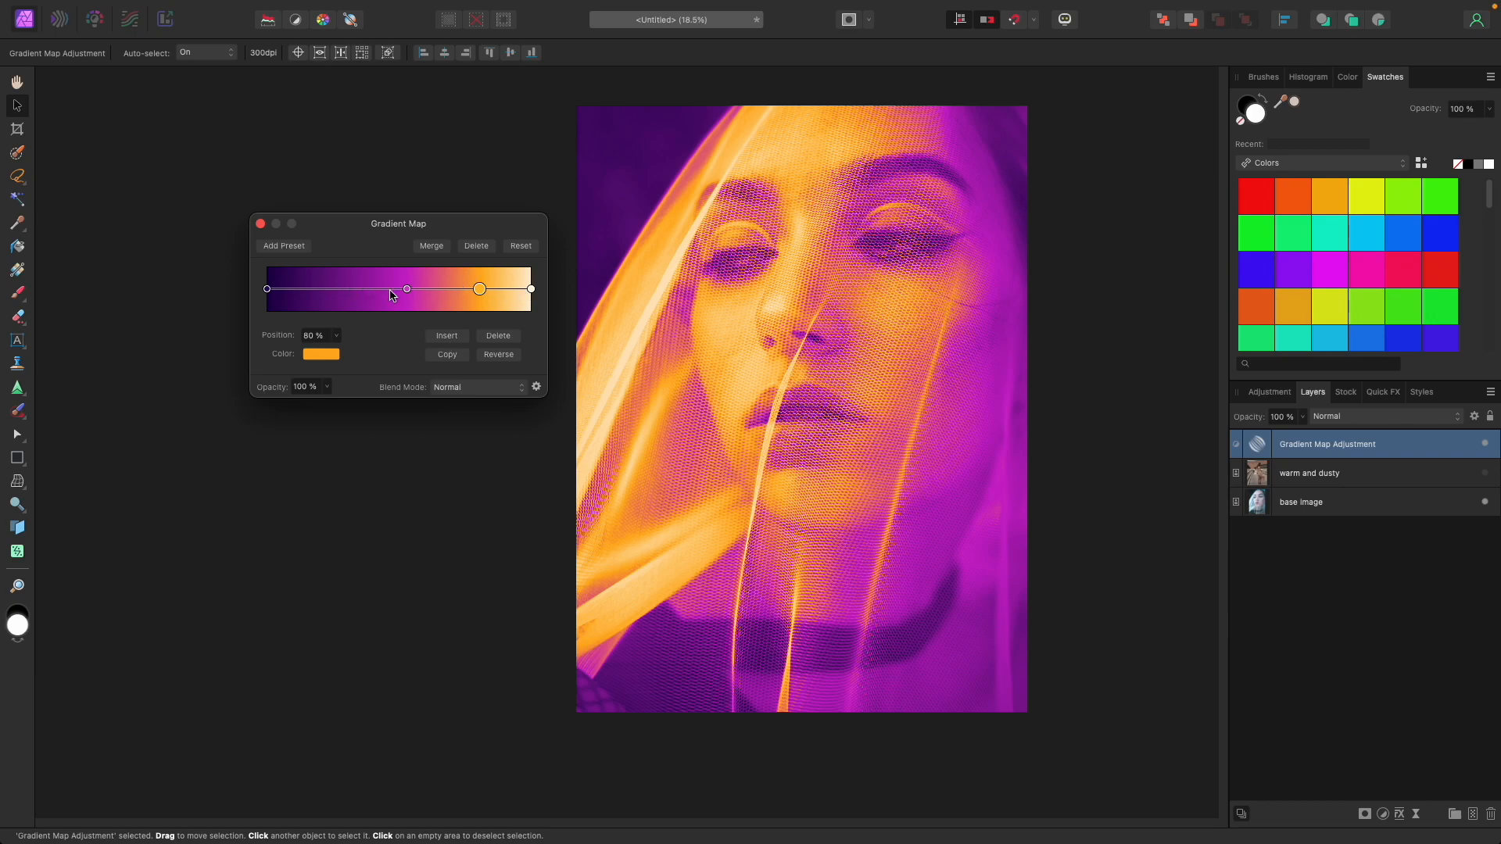
- Save the gradient map as a preset named Sunset and delete the adjustment layer
drag(350, 219, 379, 253)
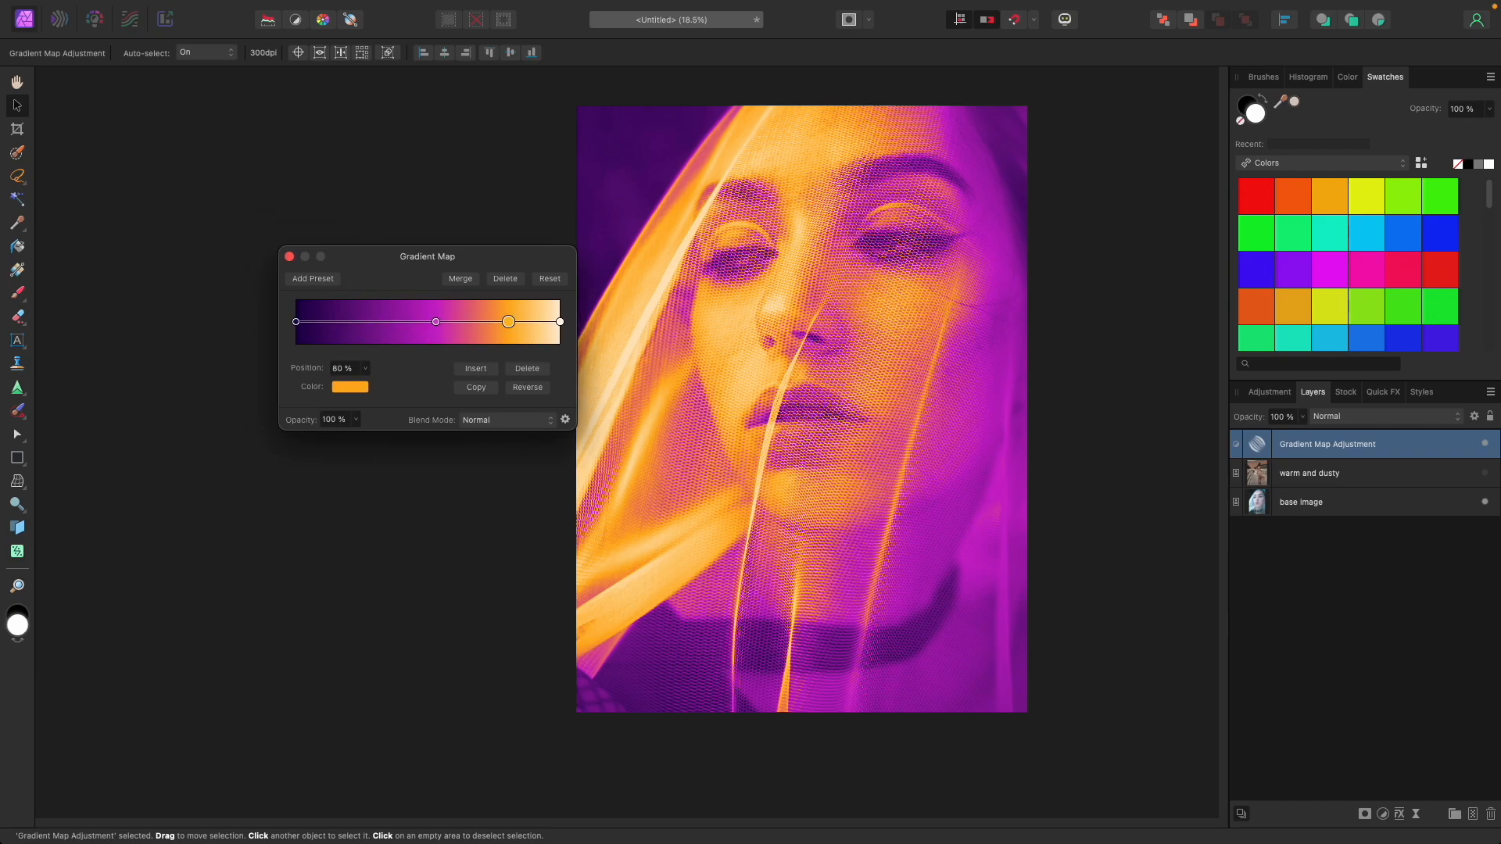
click(312, 279)
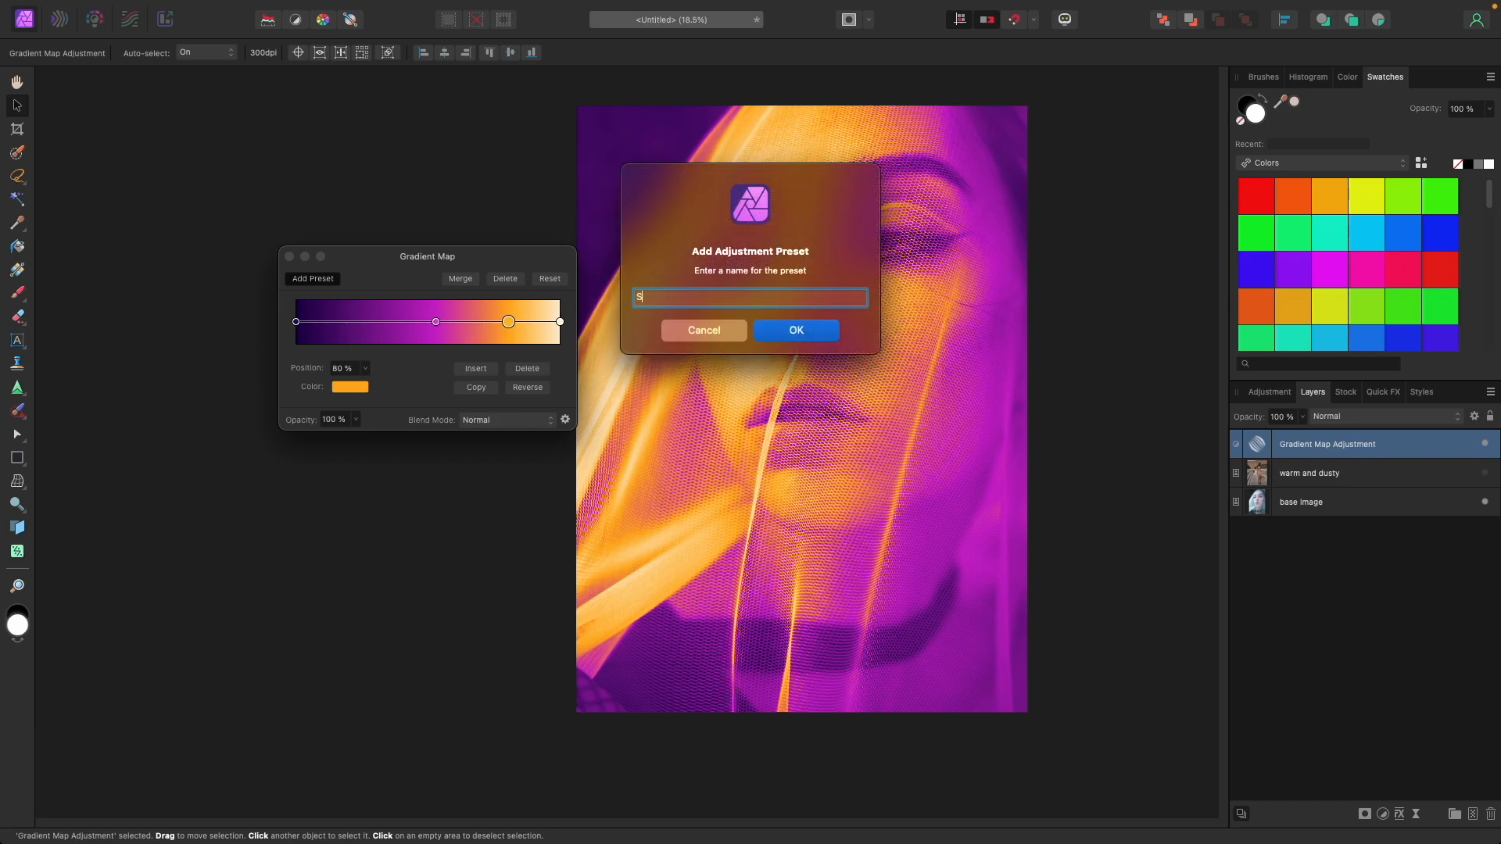
click(814, 338)
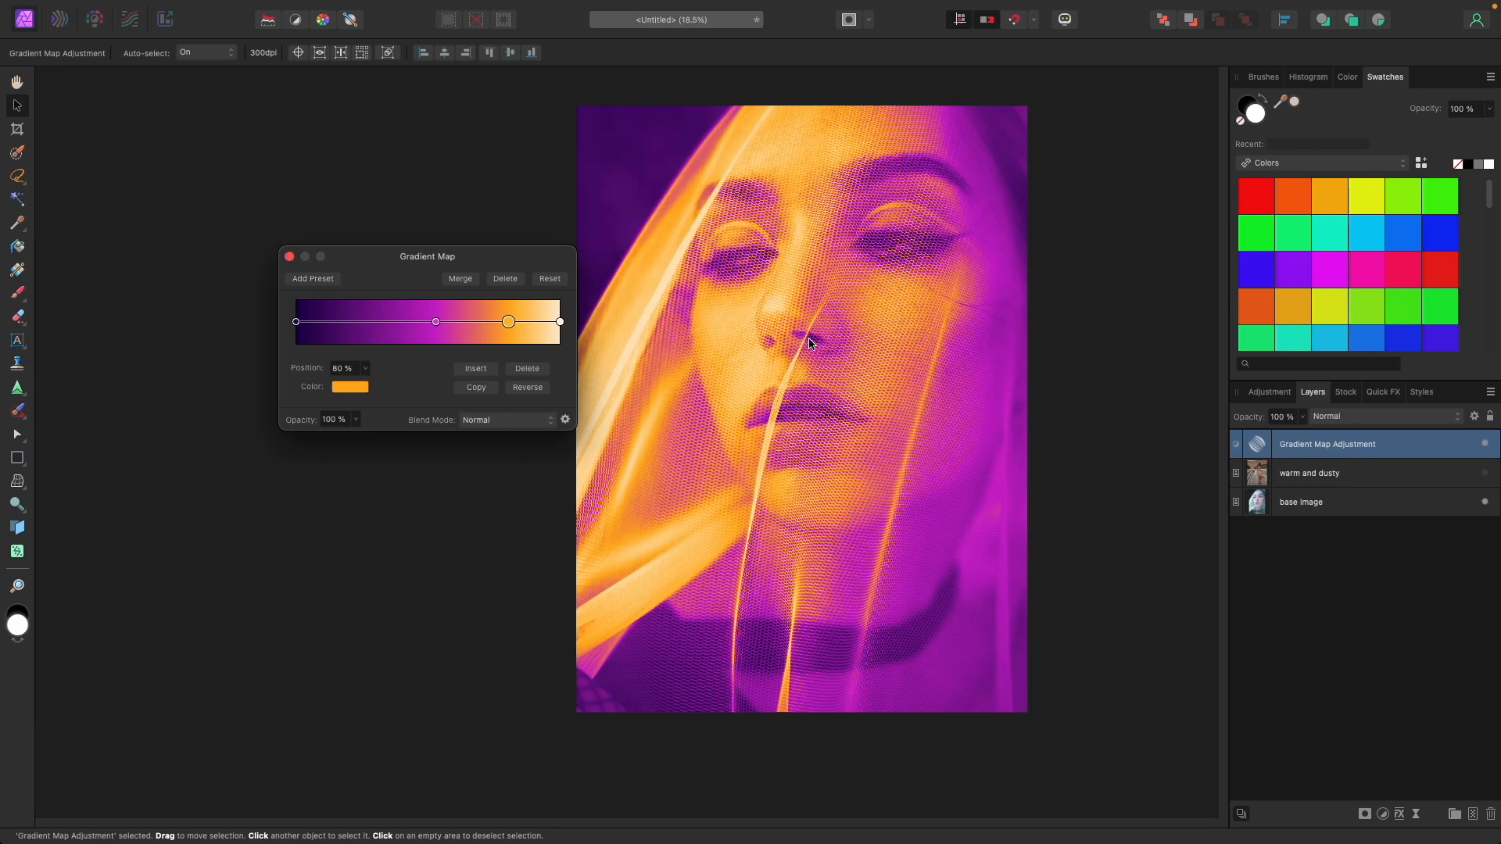
click(289, 256)
key(Delete)
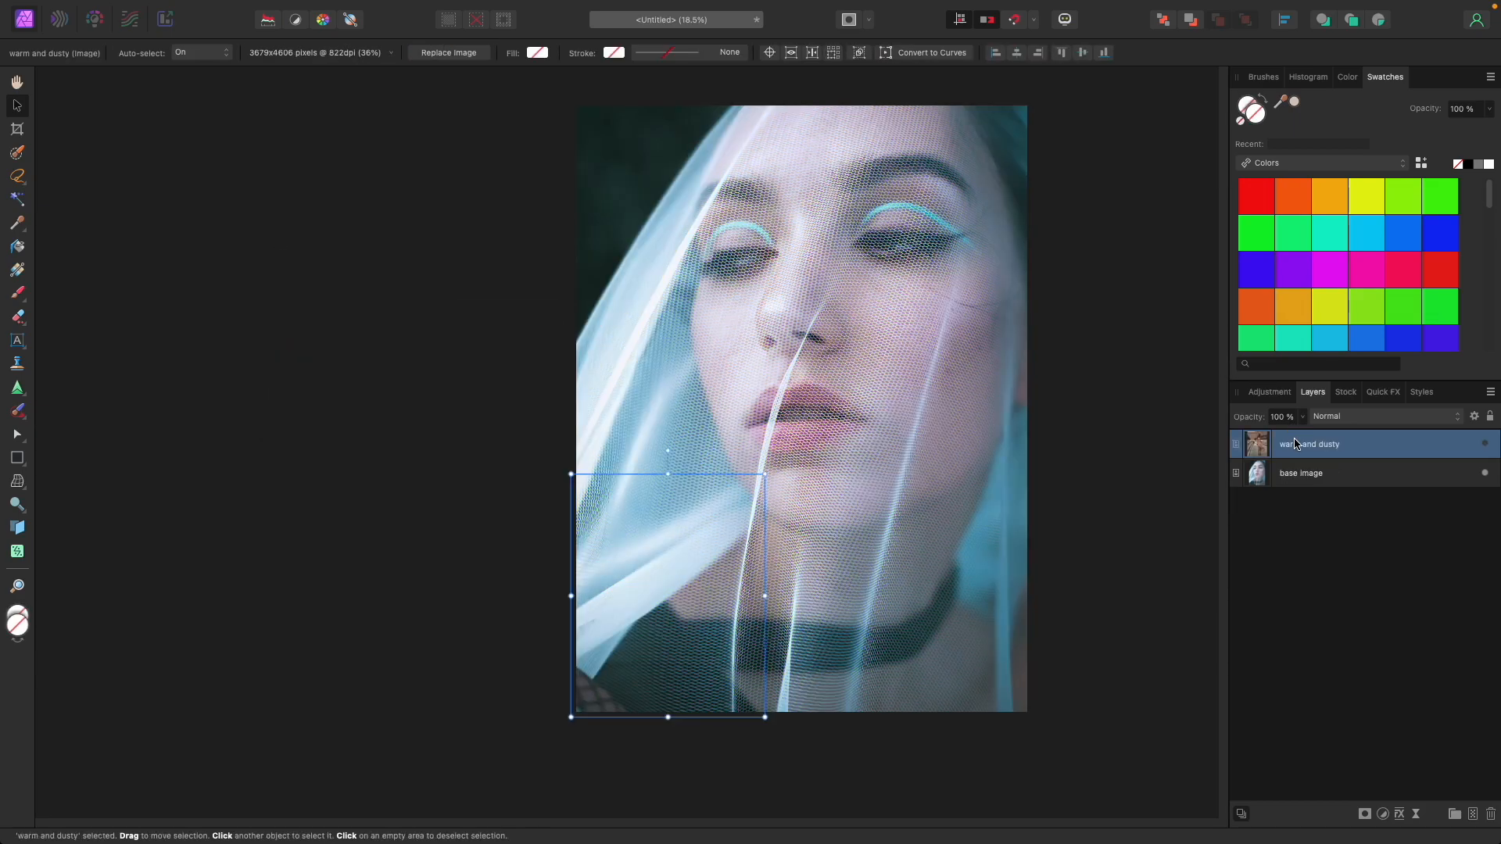
- Apply the saved Sunset gradient map preset to the image
click(1272, 399)
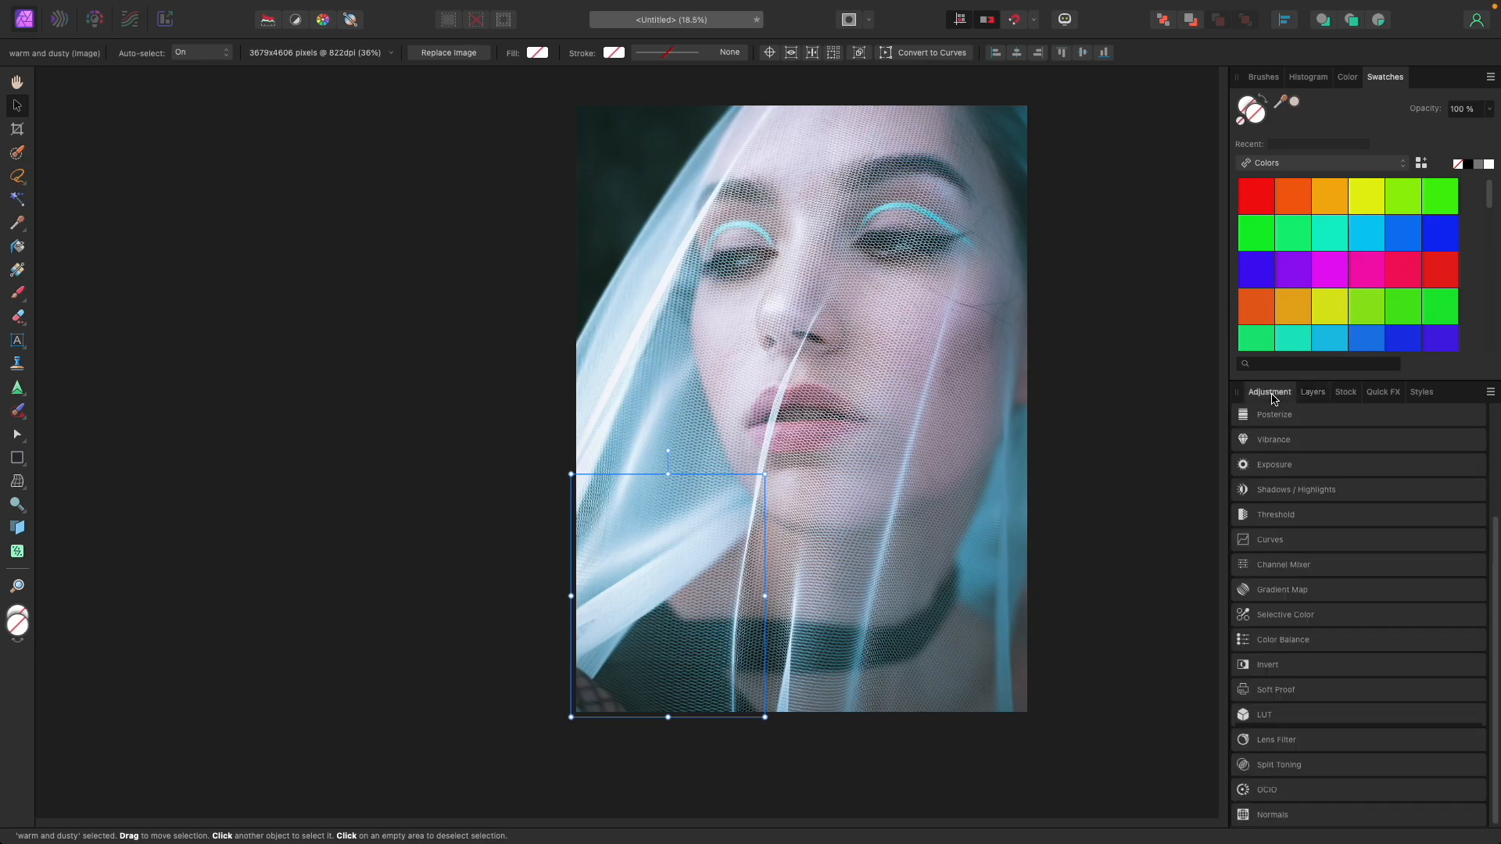
click(1281, 591)
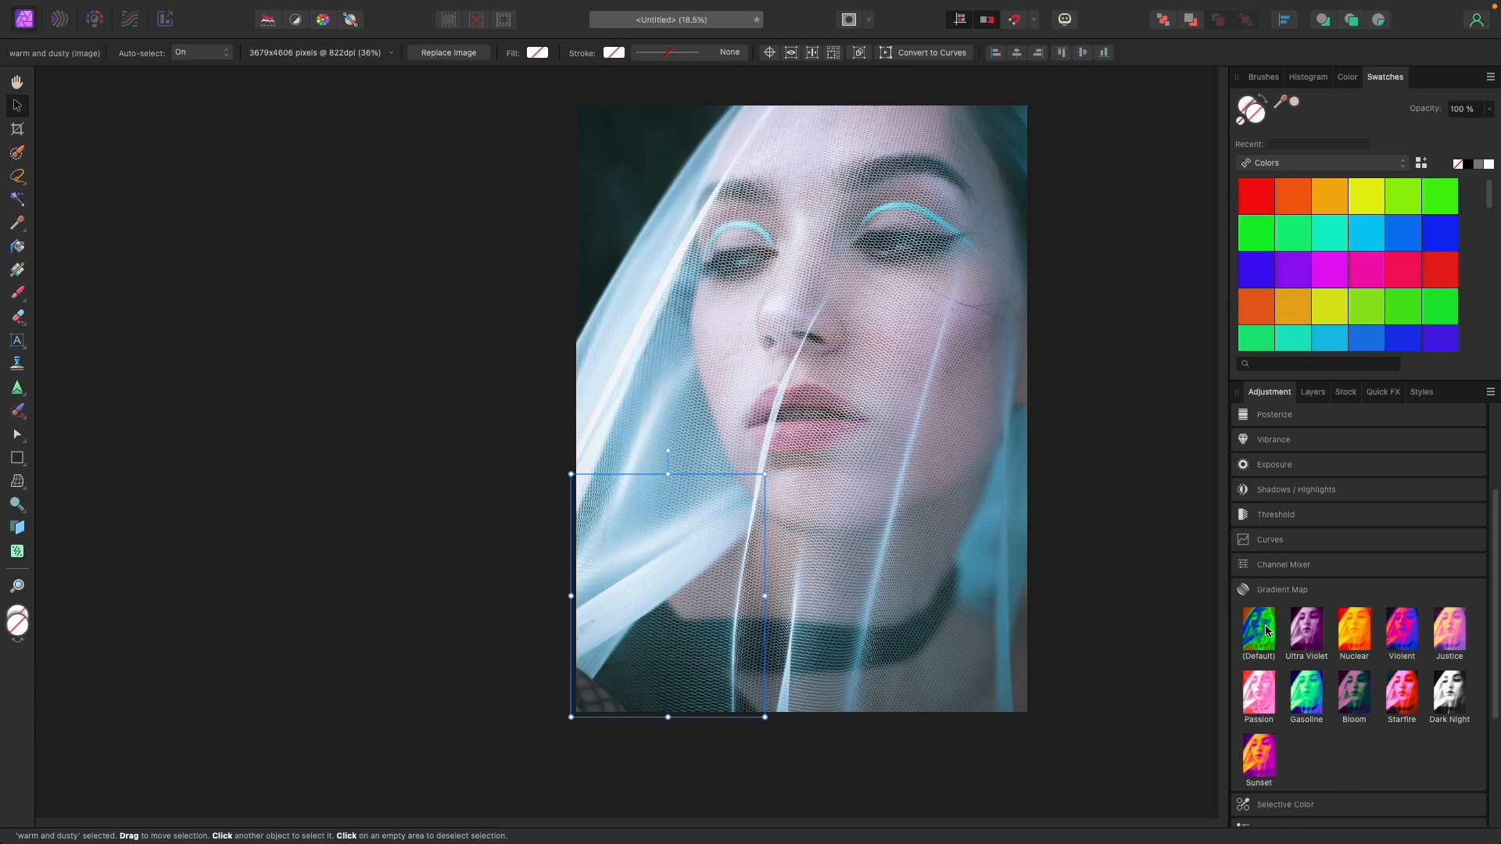
click(1267, 748)
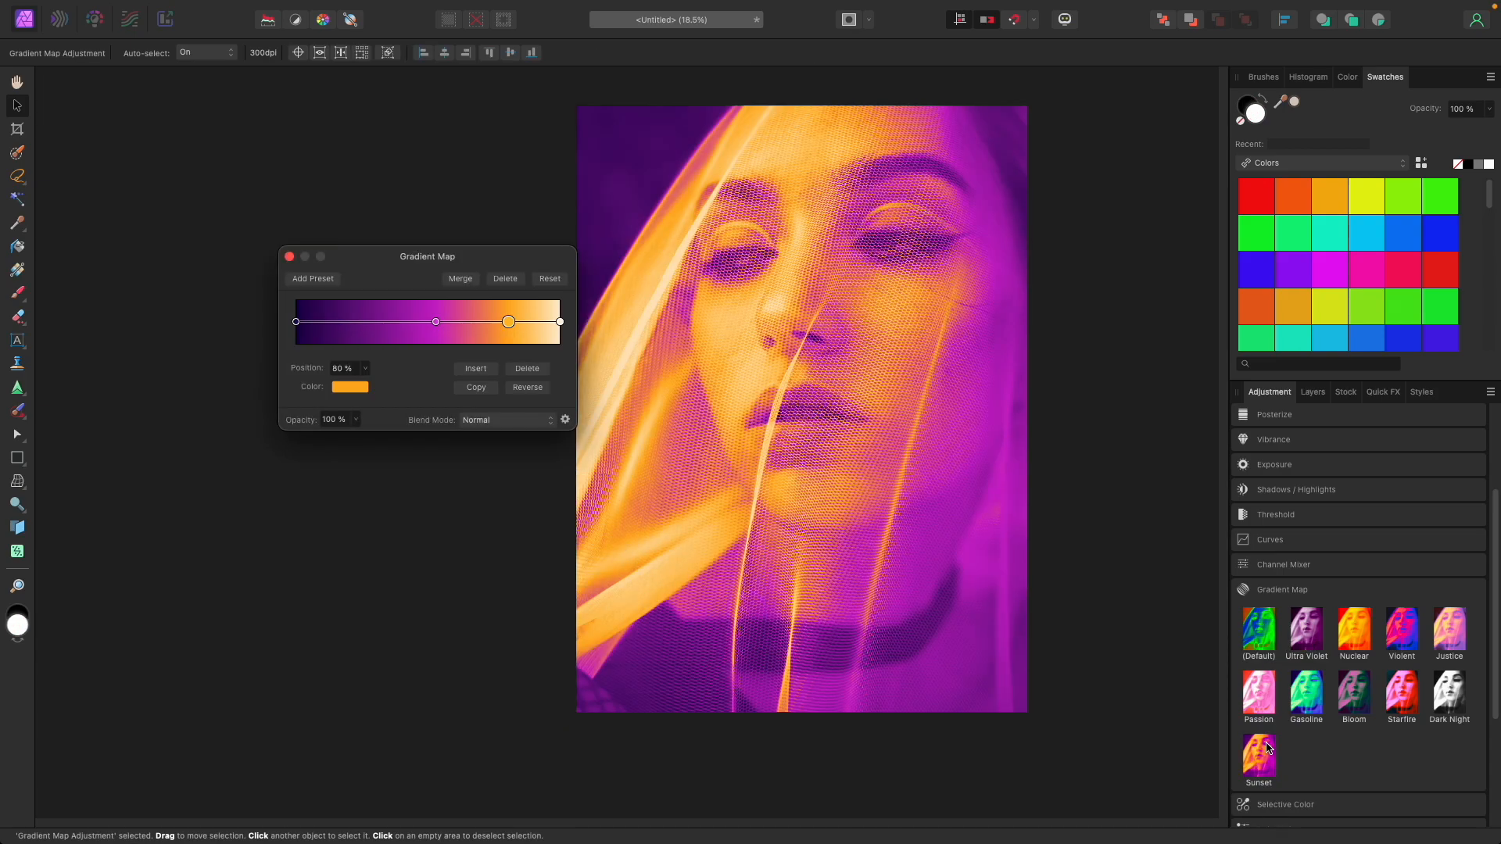
- Switch the gradient map to the Dark Night preset and adjust its stops, placing the white stop at 85%
click(436, 322)
click(1444, 694)
drag(415, 321, 520, 322)
click(444, 321)
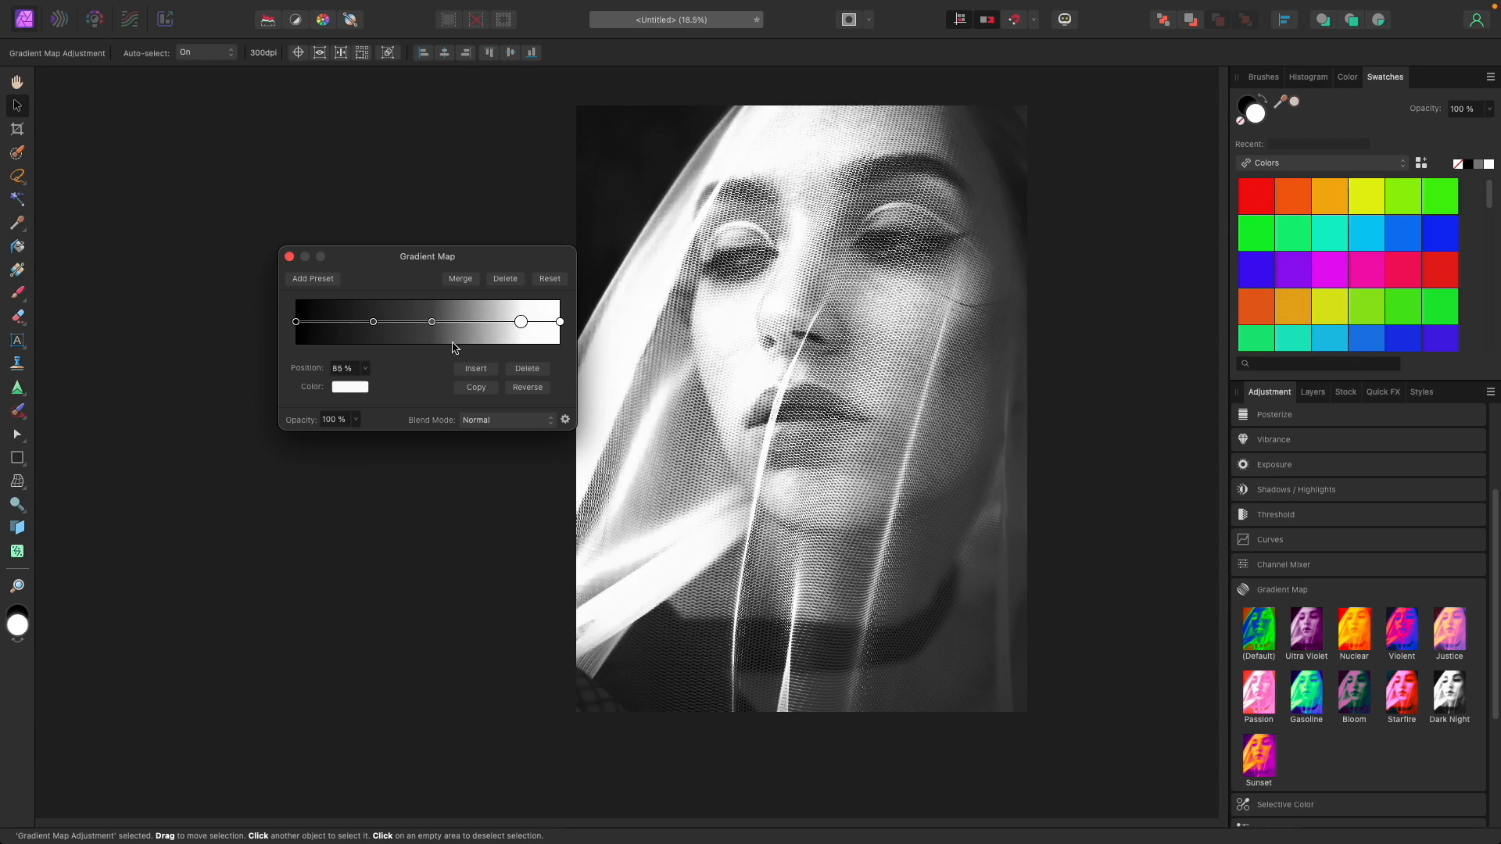
mouse_move(373, 321)
mouse_down()
mouse_move(359, 322)
mouse_move(383, 321)
mouse_up()
click(290, 256)
- Hide the gradient map and add a Black & White adjustment above the base image with Red reduced
click(1313, 392)
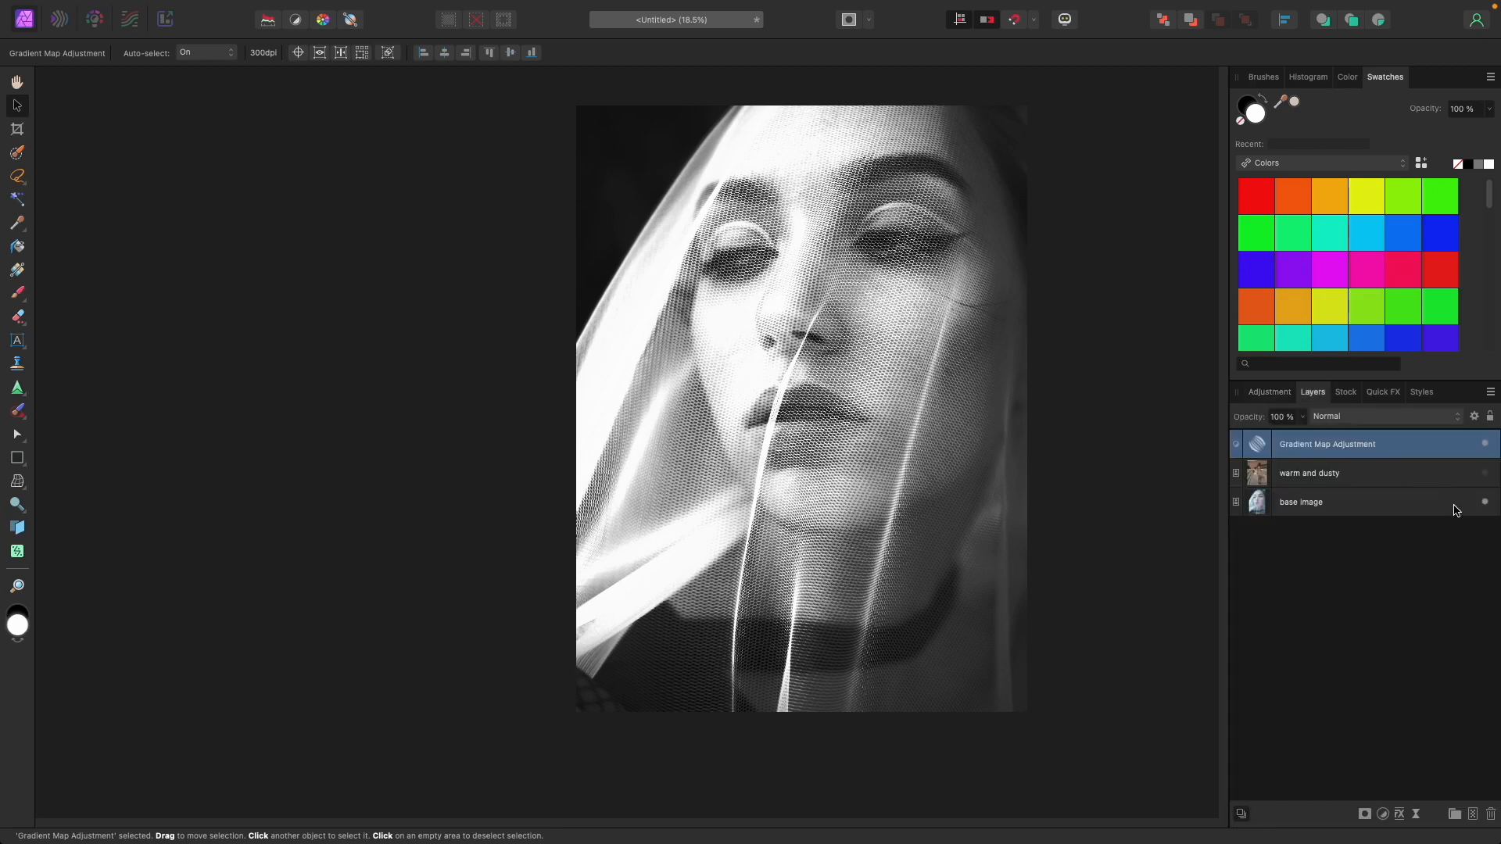
click(1486, 444)
click(1329, 502)
click(1382, 814)
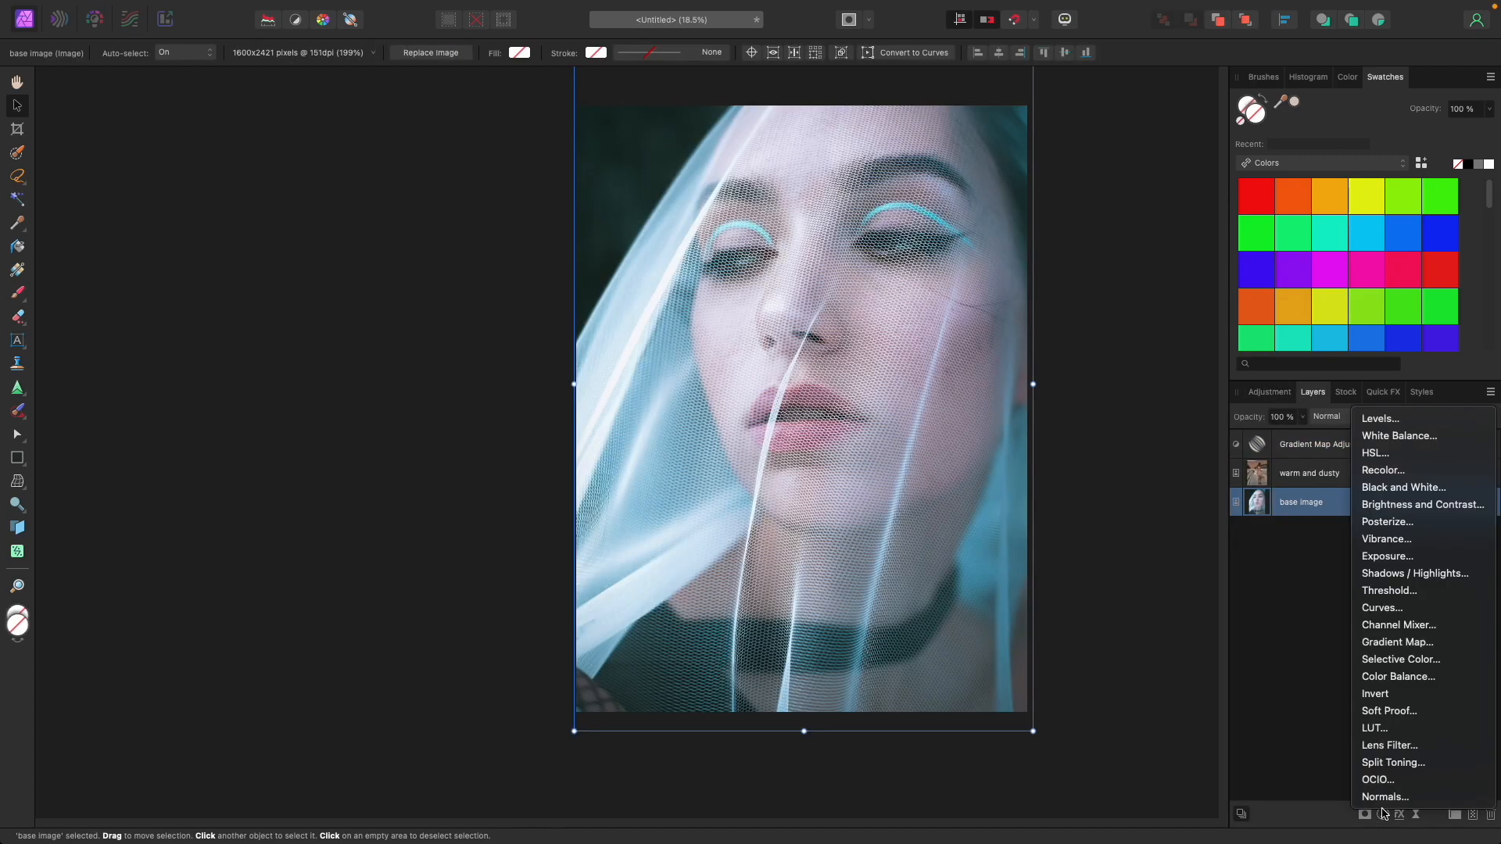
click(1408, 487)
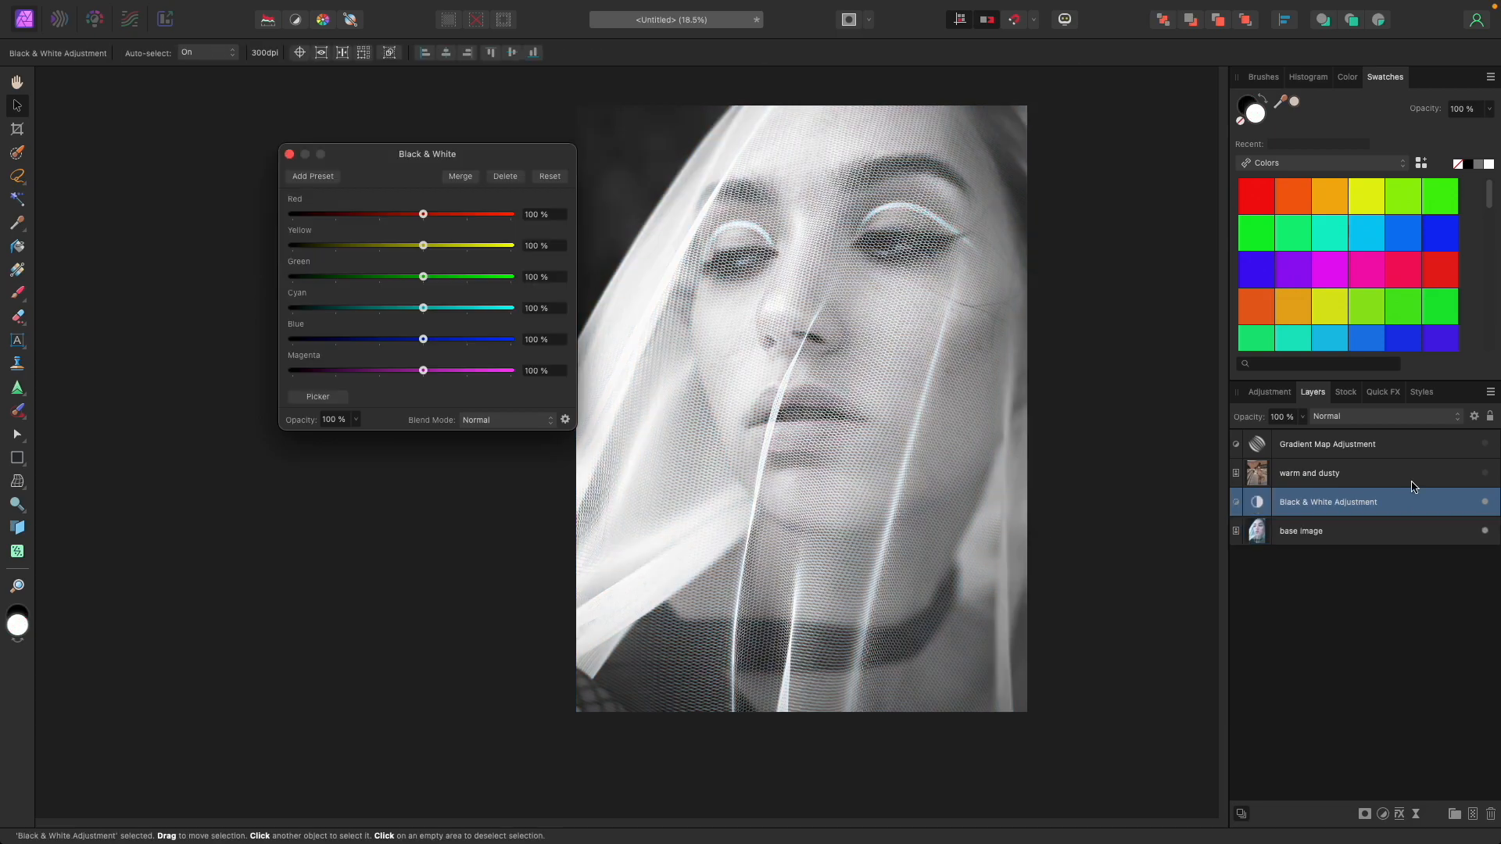
drag(423, 213, 368, 214)
click(290, 155)
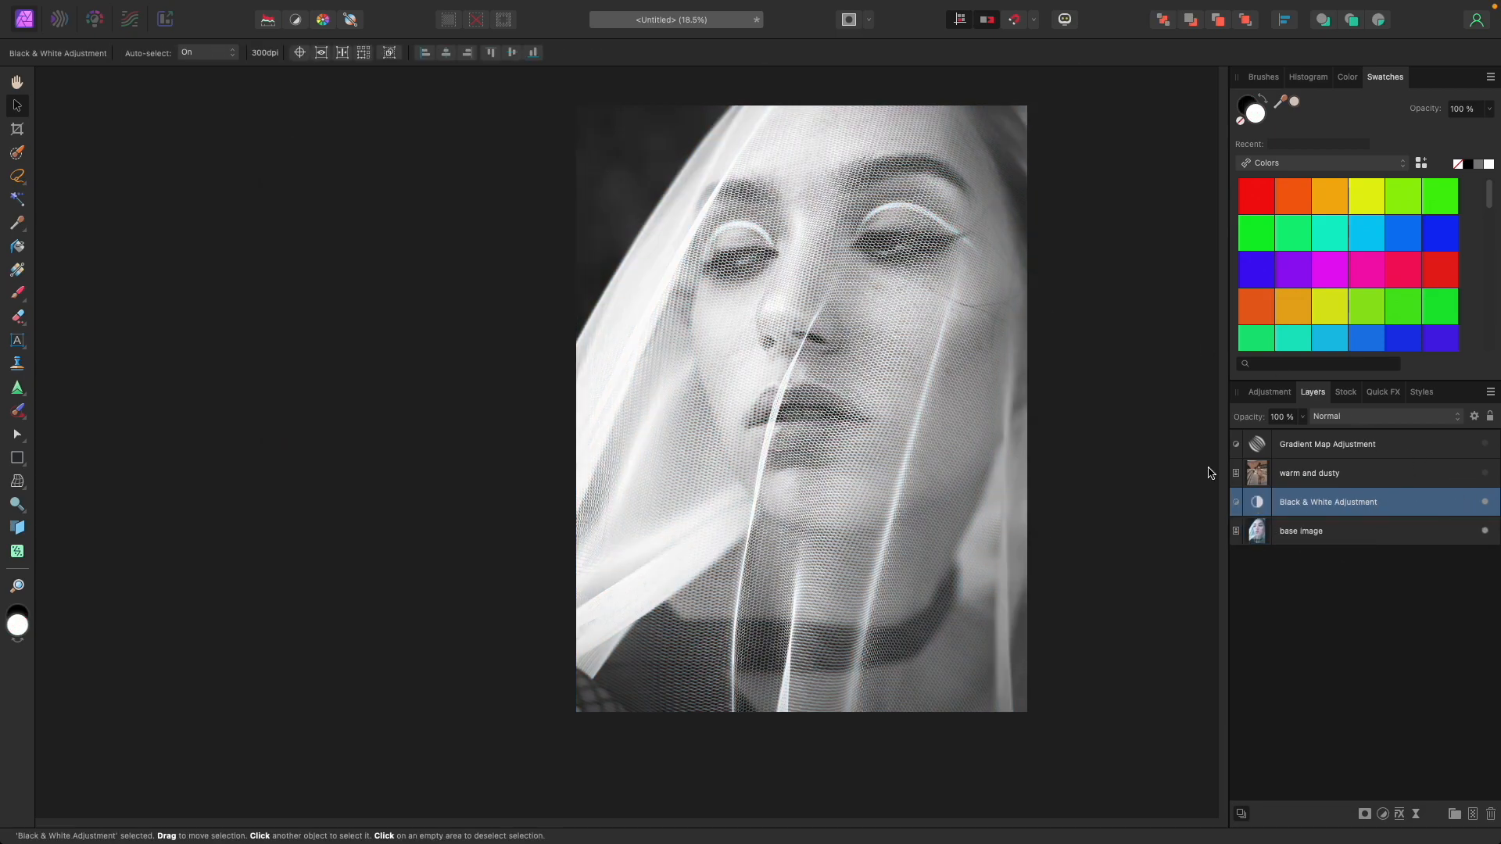
- Compare the black and white conversion with the gradient map version, and delete both adjustment layers
click(1485, 502)
click(1486, 445)
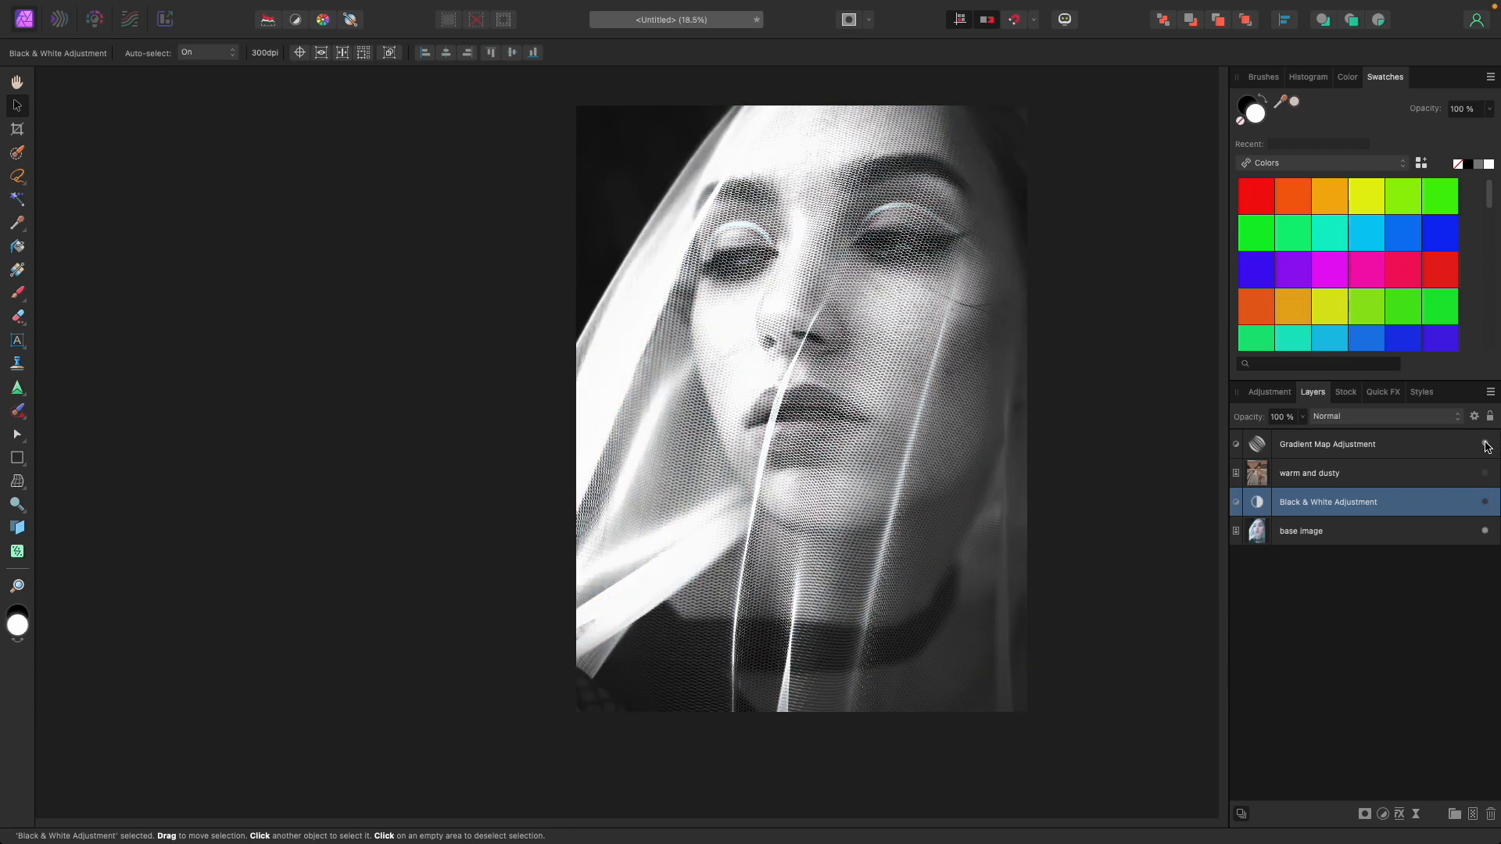
key(Delete)
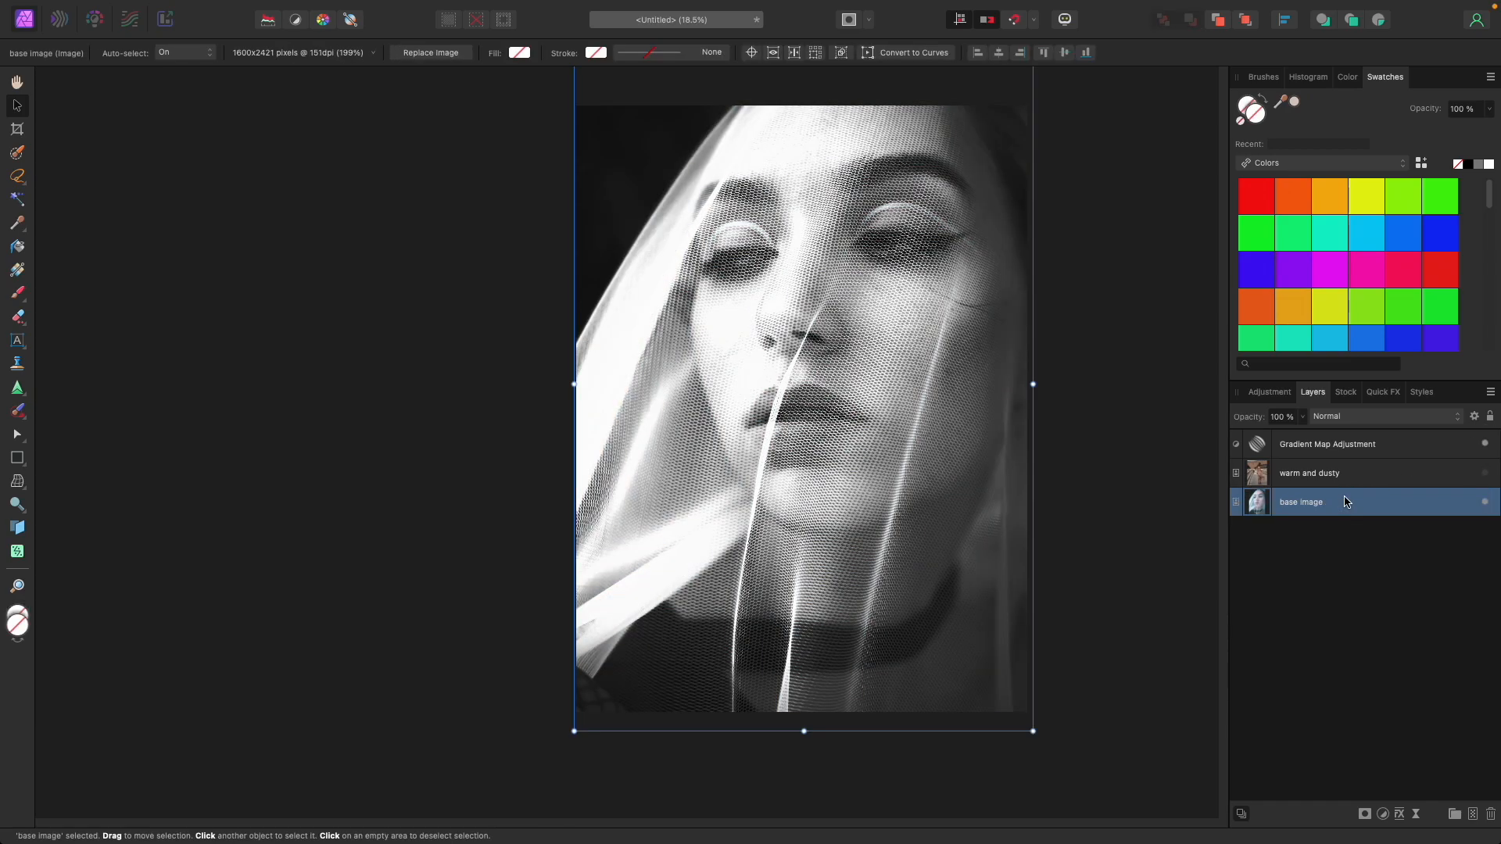
click(1314, 447)
key(Delete)
- Try the Gasoline, Bloom, Nuclear, Ultra Violet and Violent gradient map presets, and apply the Justice preset
click(1273, 393)
click(1321, 692)
click(1345, 679)
click(1344, 628)
click(1307, 641)
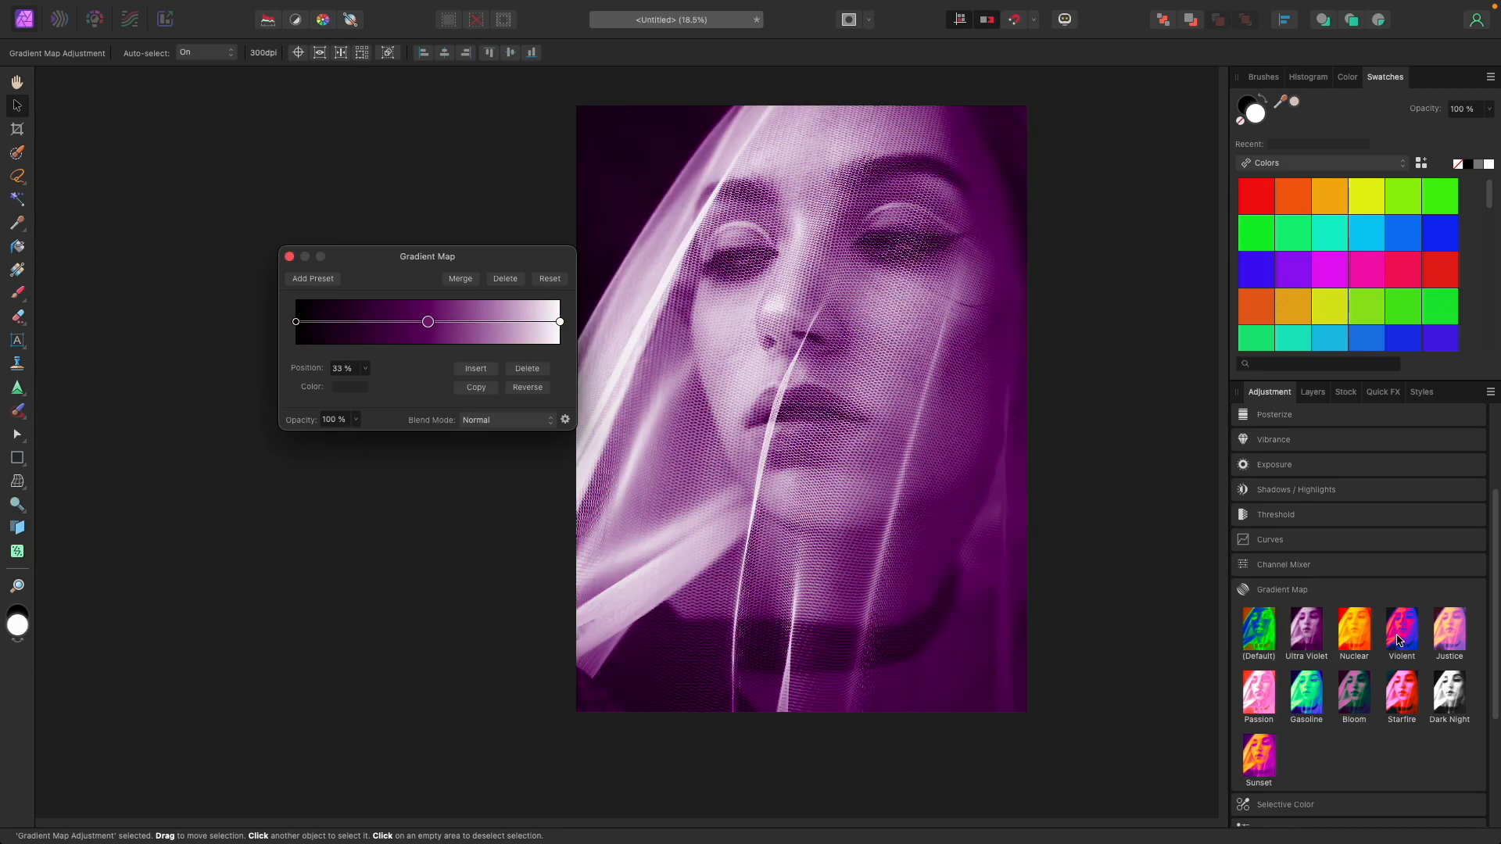
click(1397, 641)
click(1454, 645)
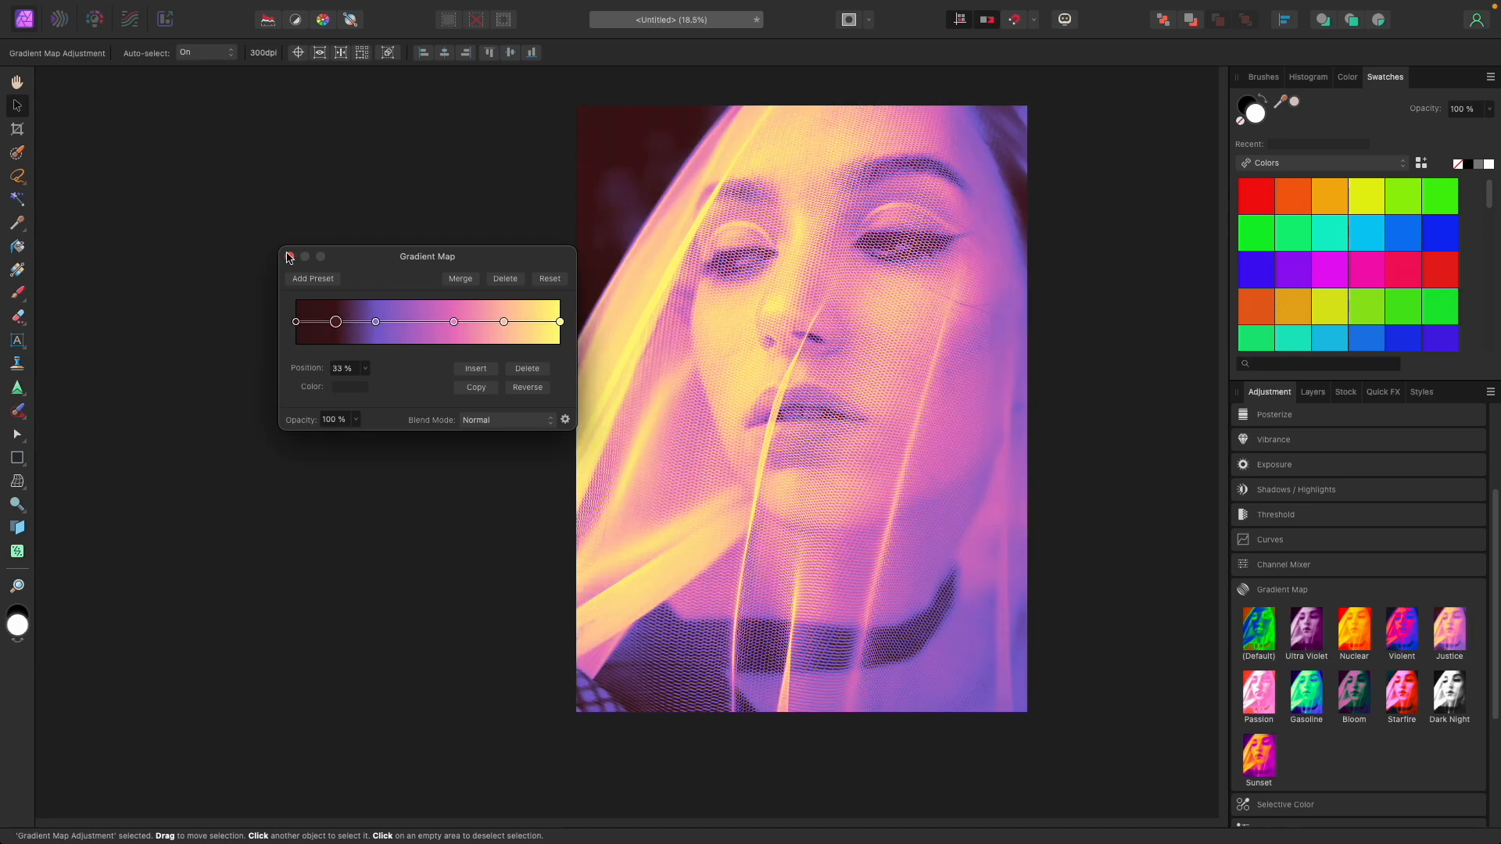
click(289, 257)
click(1313, 392)
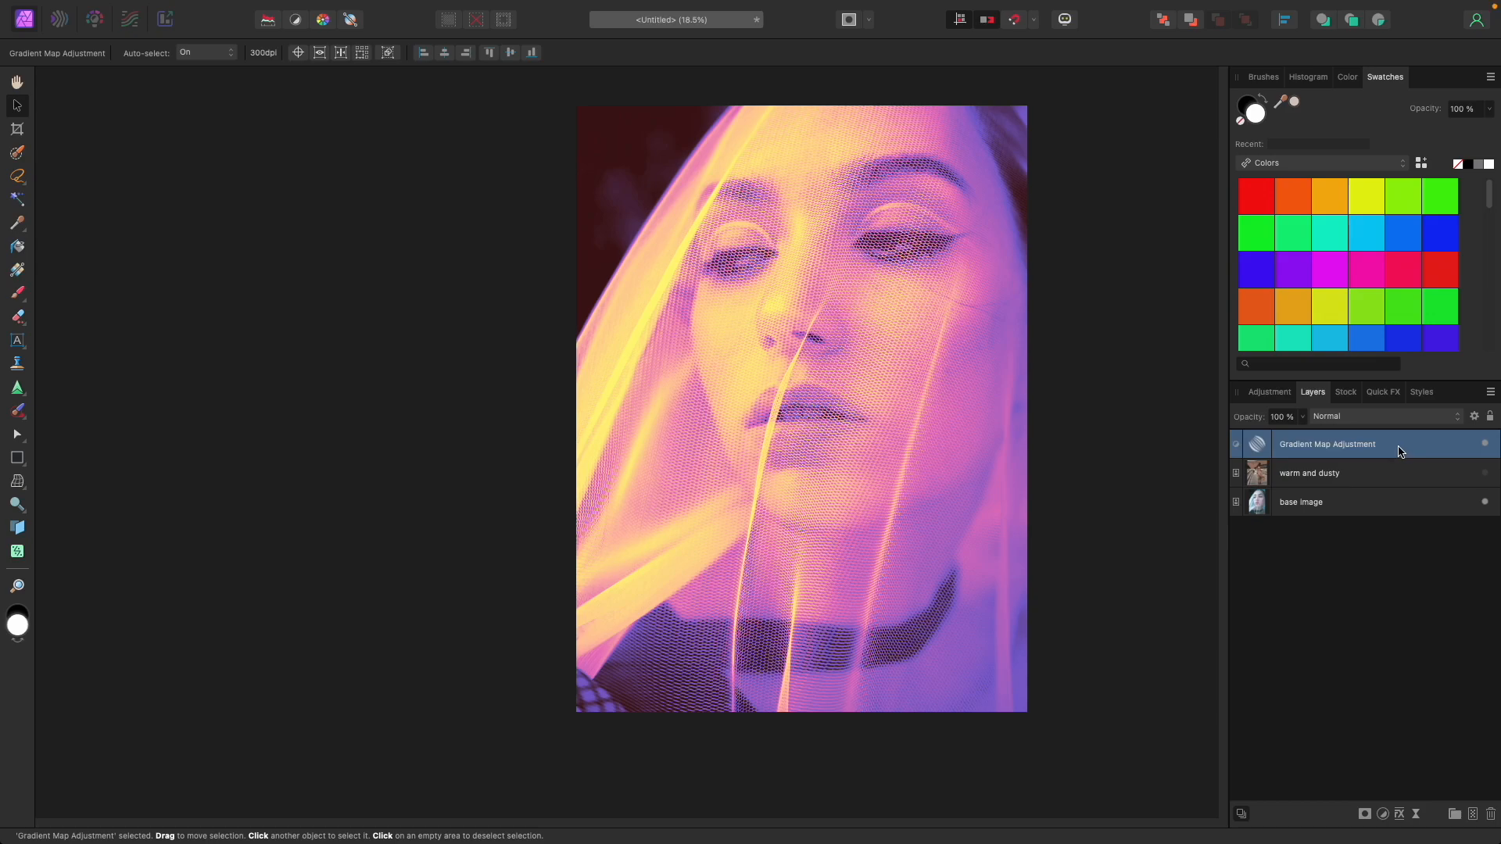
- Apply the Gasoline preset to the gradient map adjustment over the portrait
click(1283, 395)
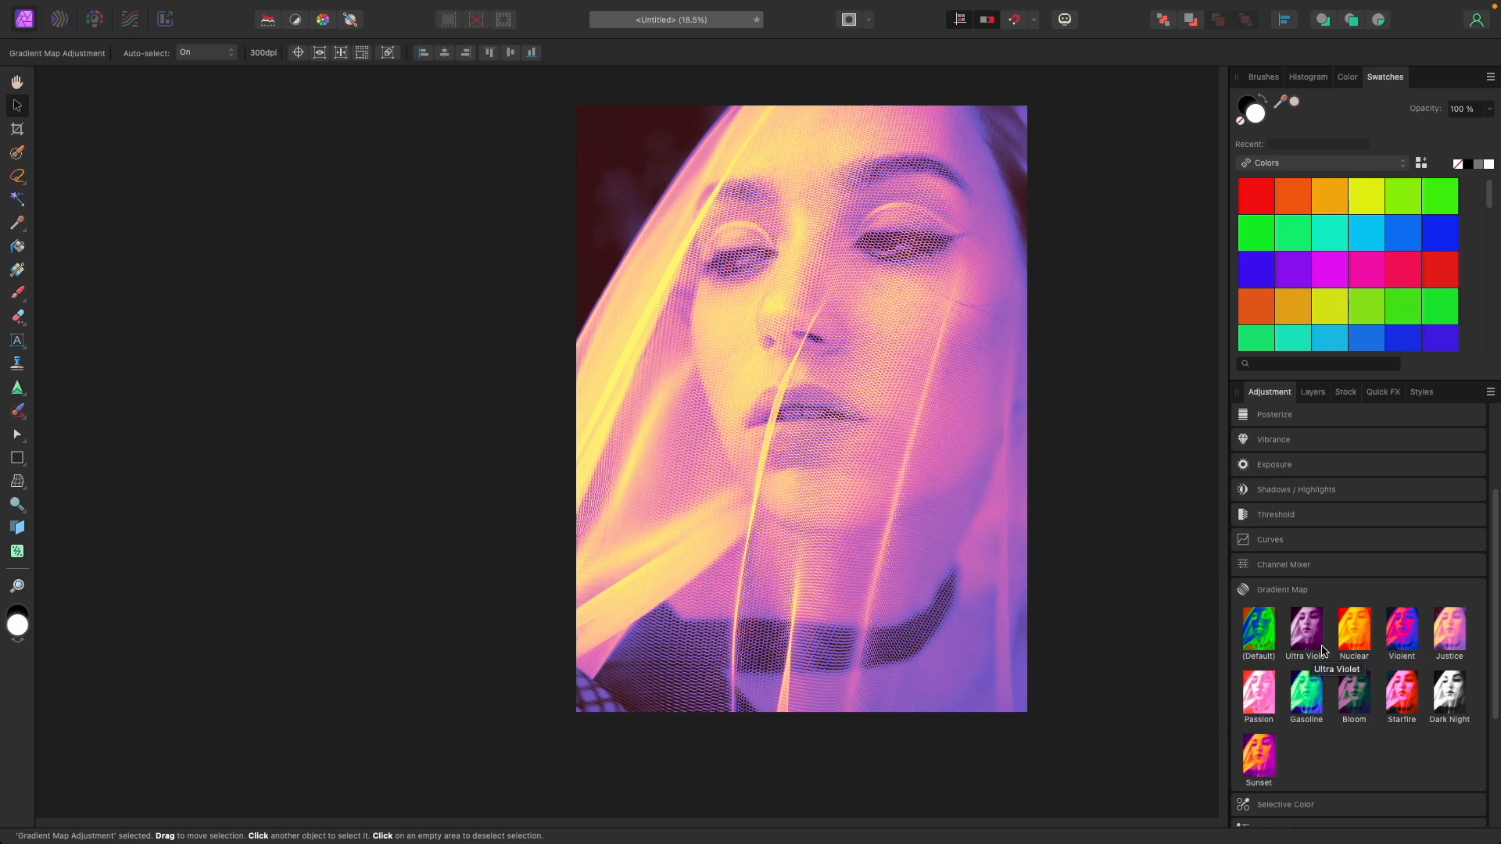
click(1310, 701)
click(1313, 392)
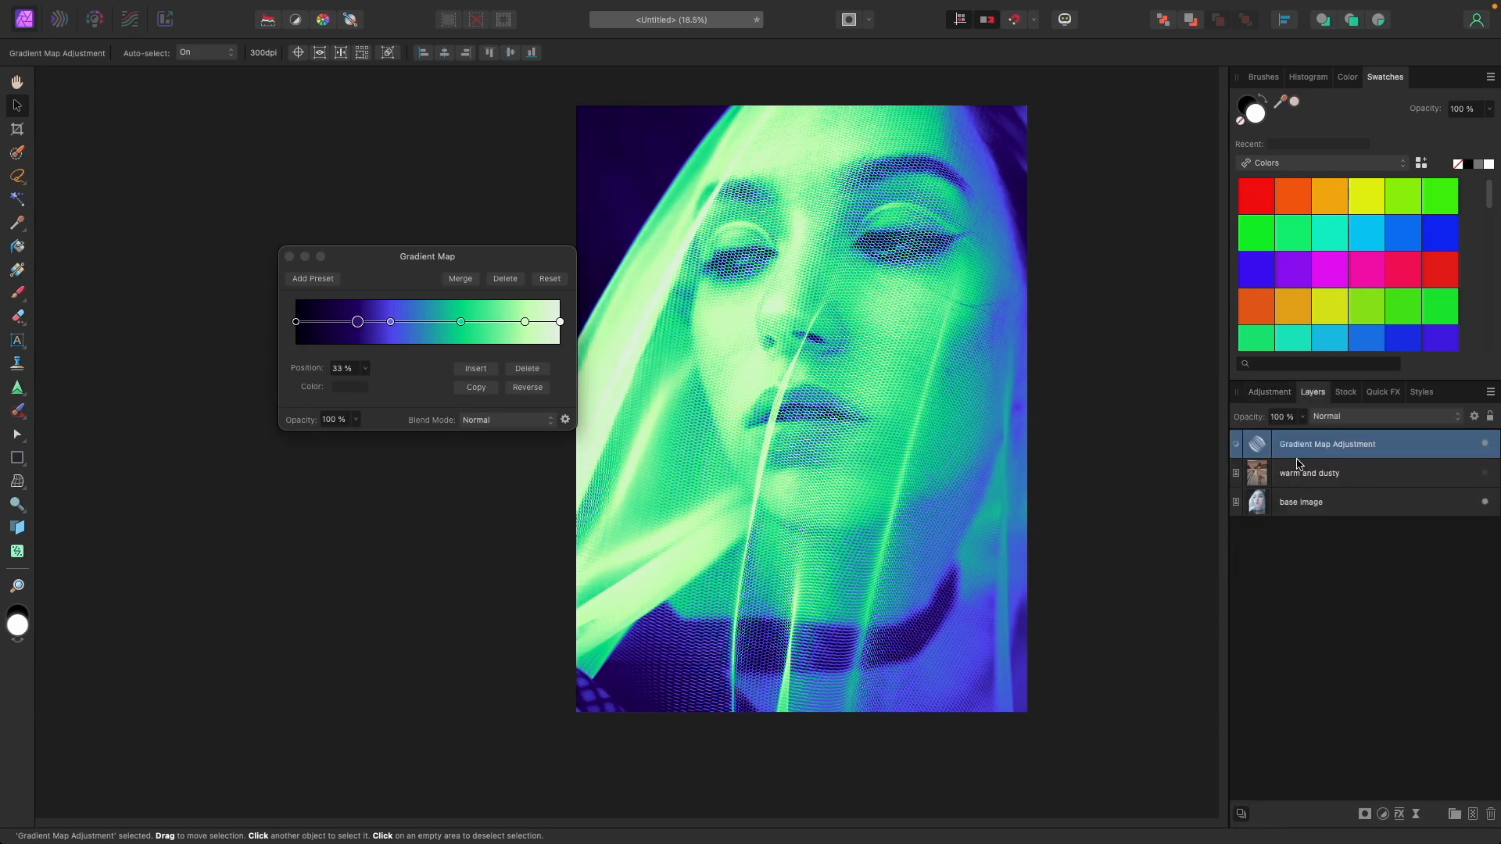
- Duplicate the Gasoline gradient map adjustment and set the copy's blend mode to Contrast Negate
key(super+j)
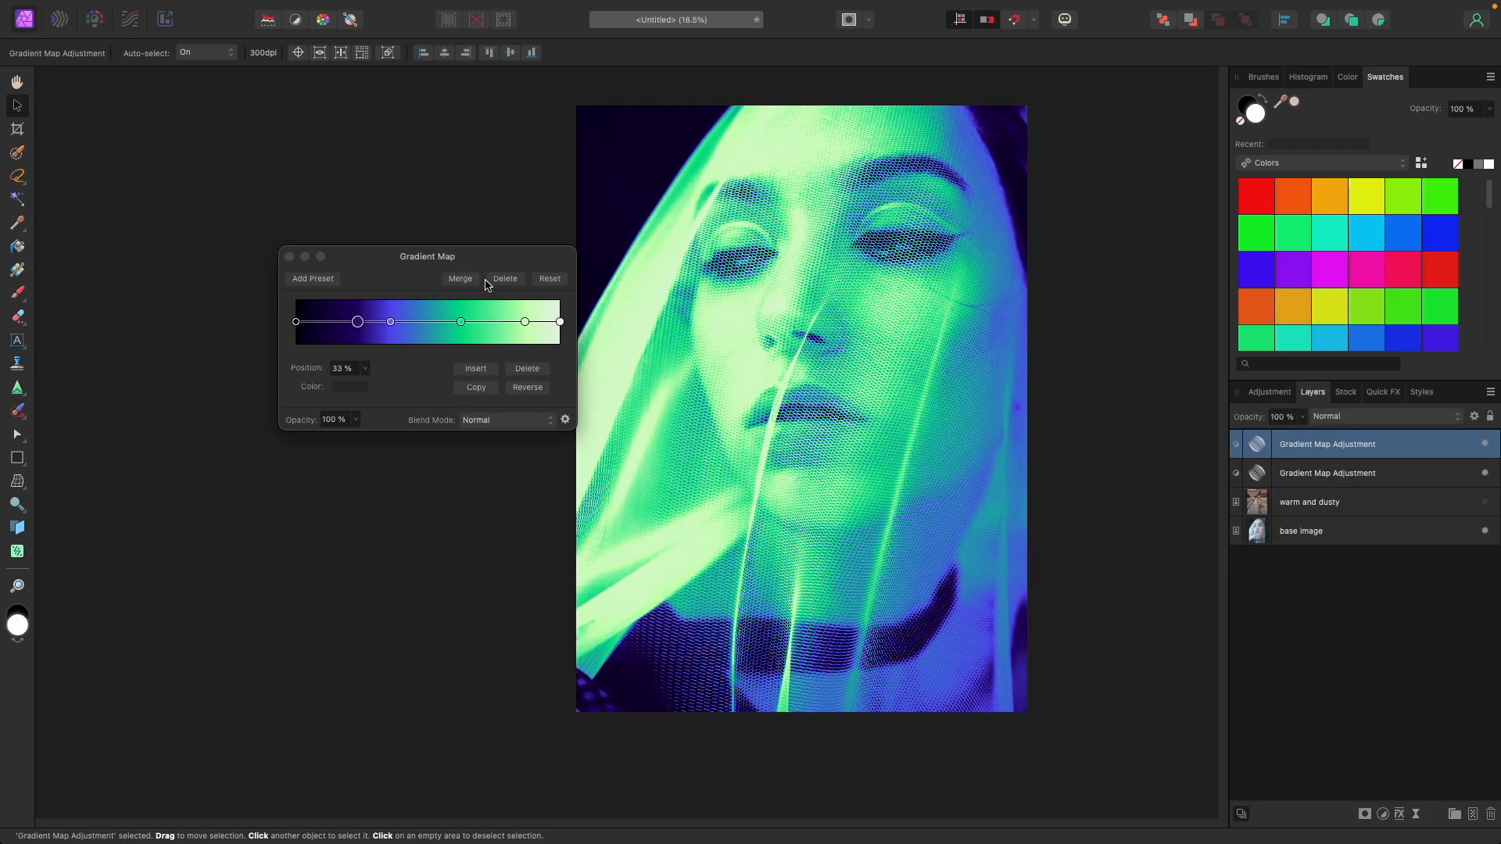
click(1329, 417)
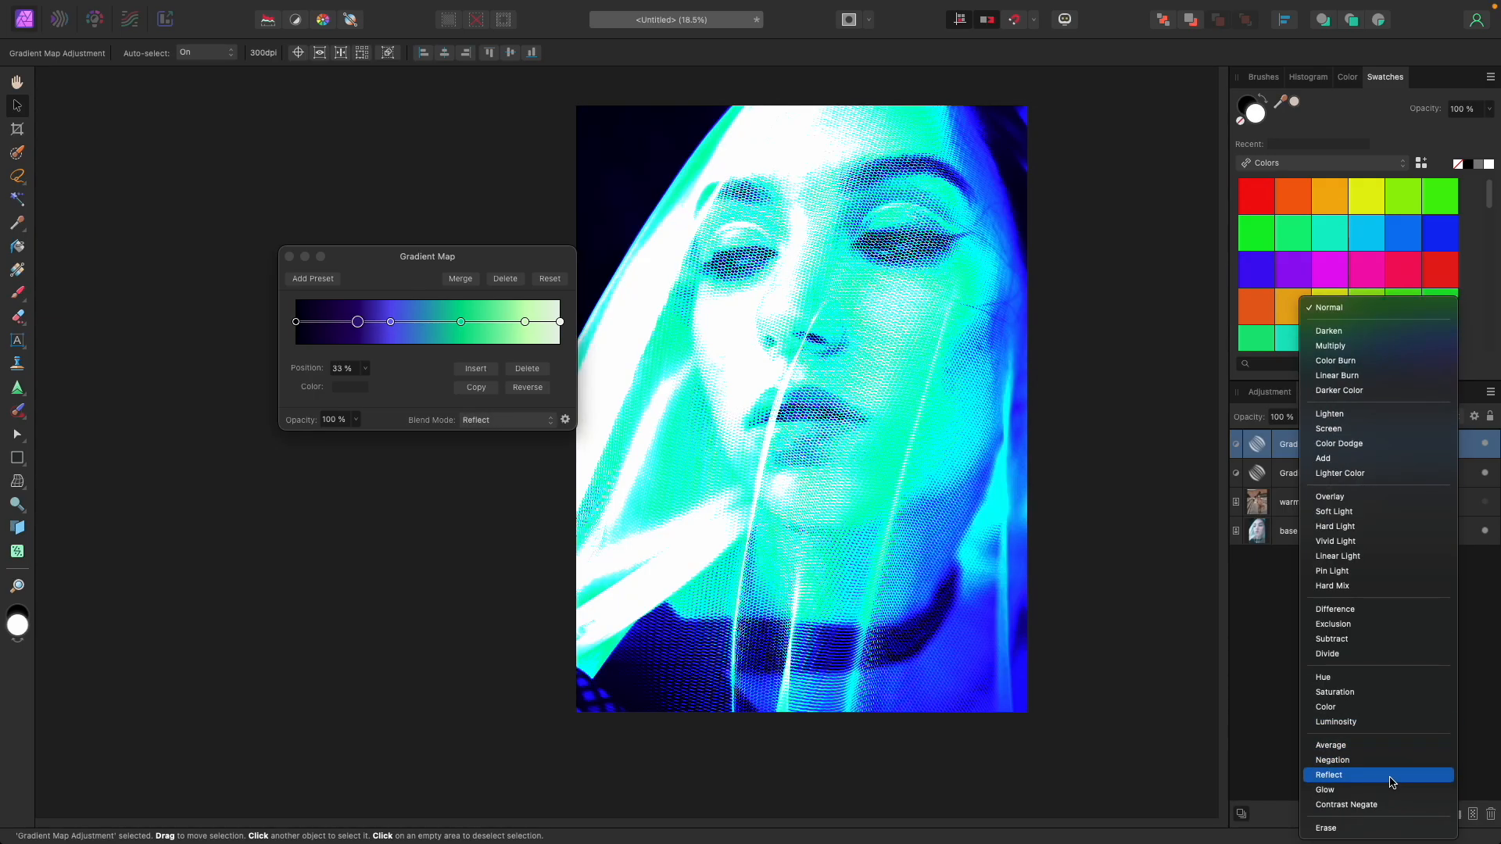
click(1390, 804)
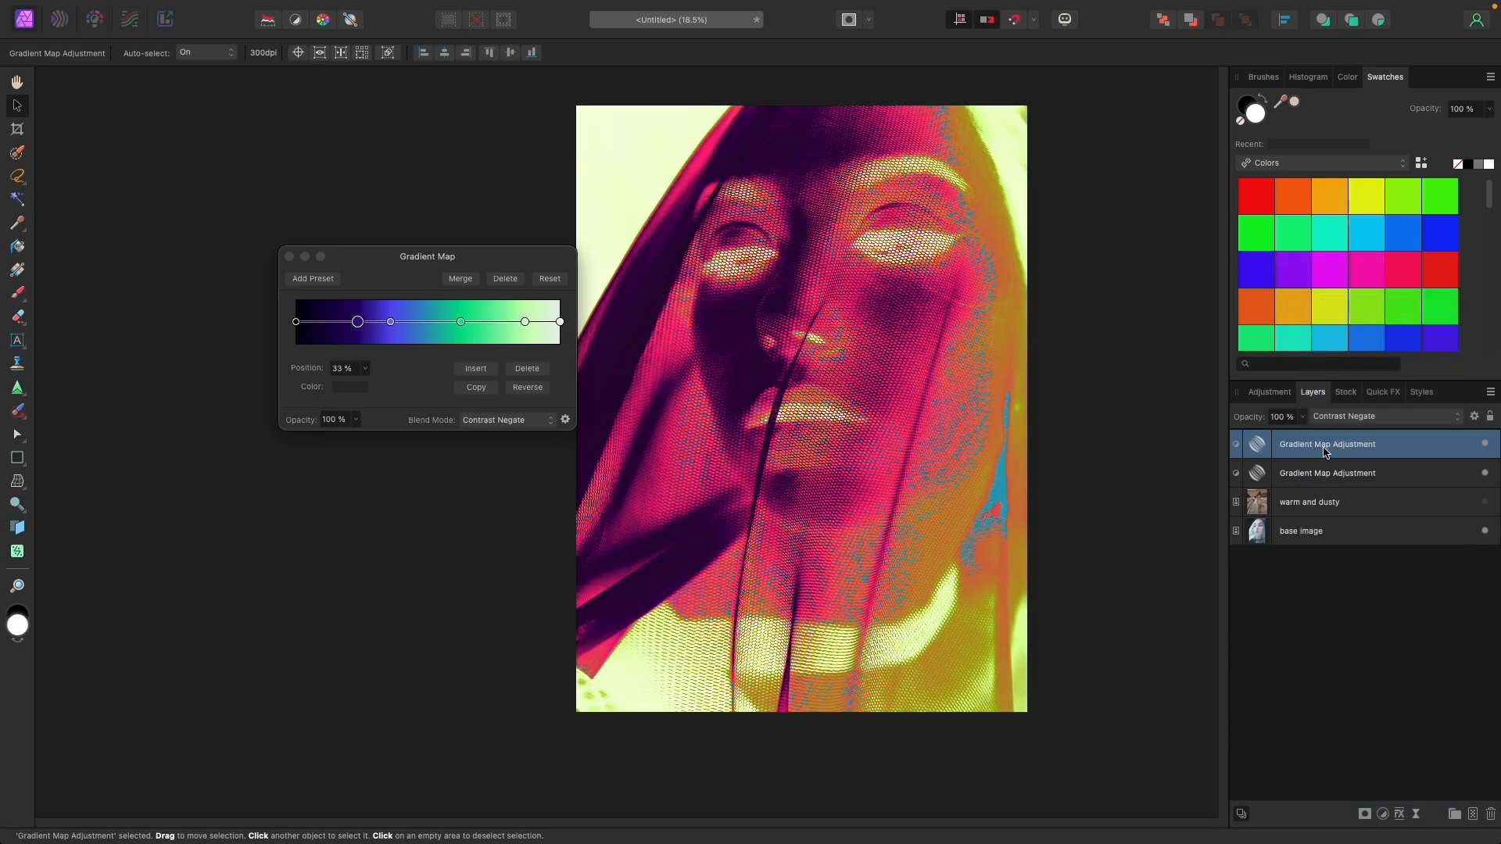
- Delete both gradient map adjustment layers and clear the layer selection
click(289, 257)
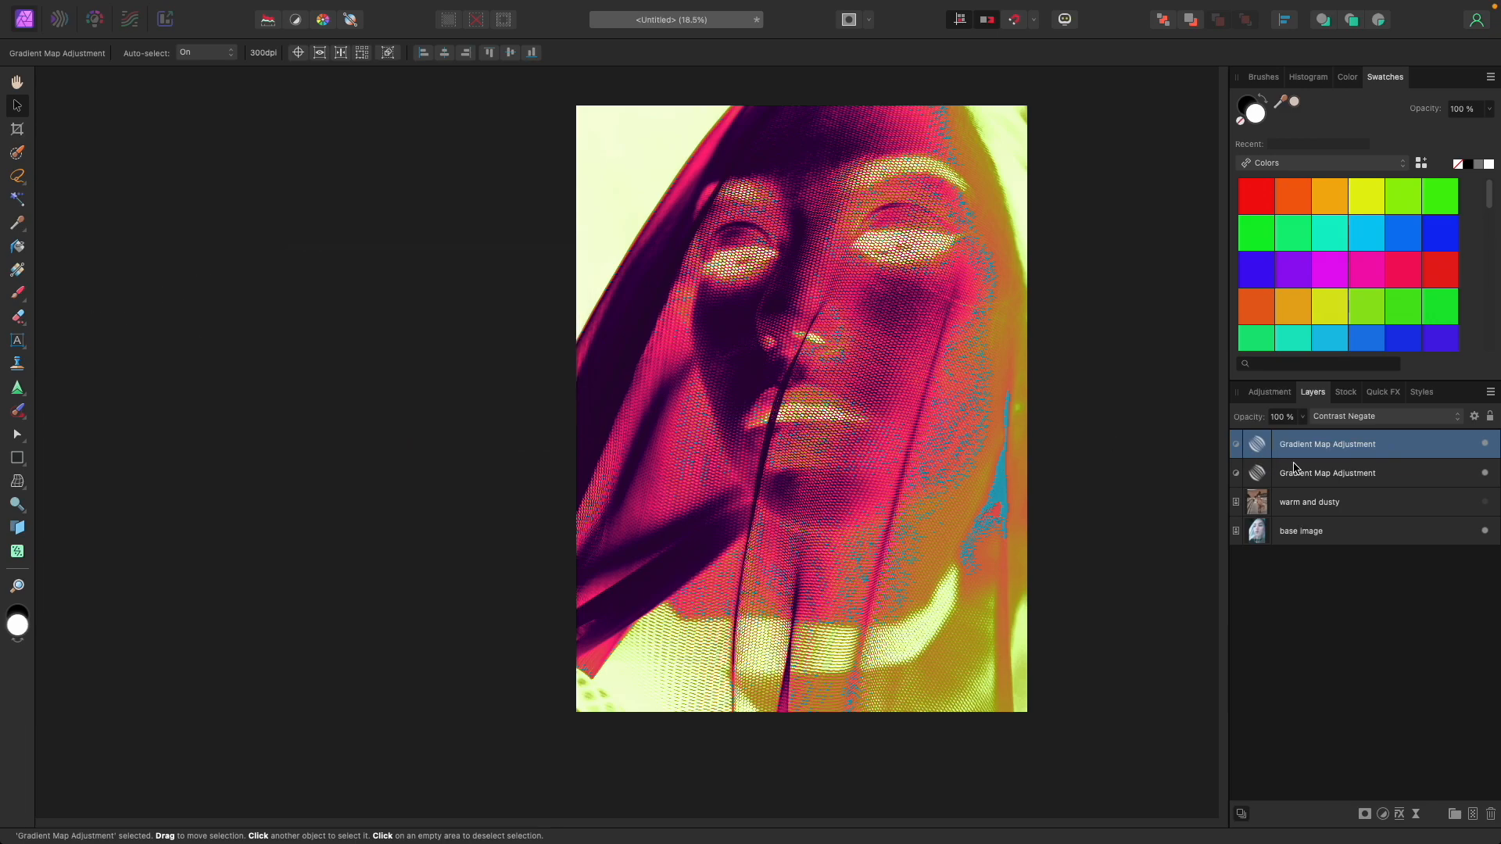
key(Delete)
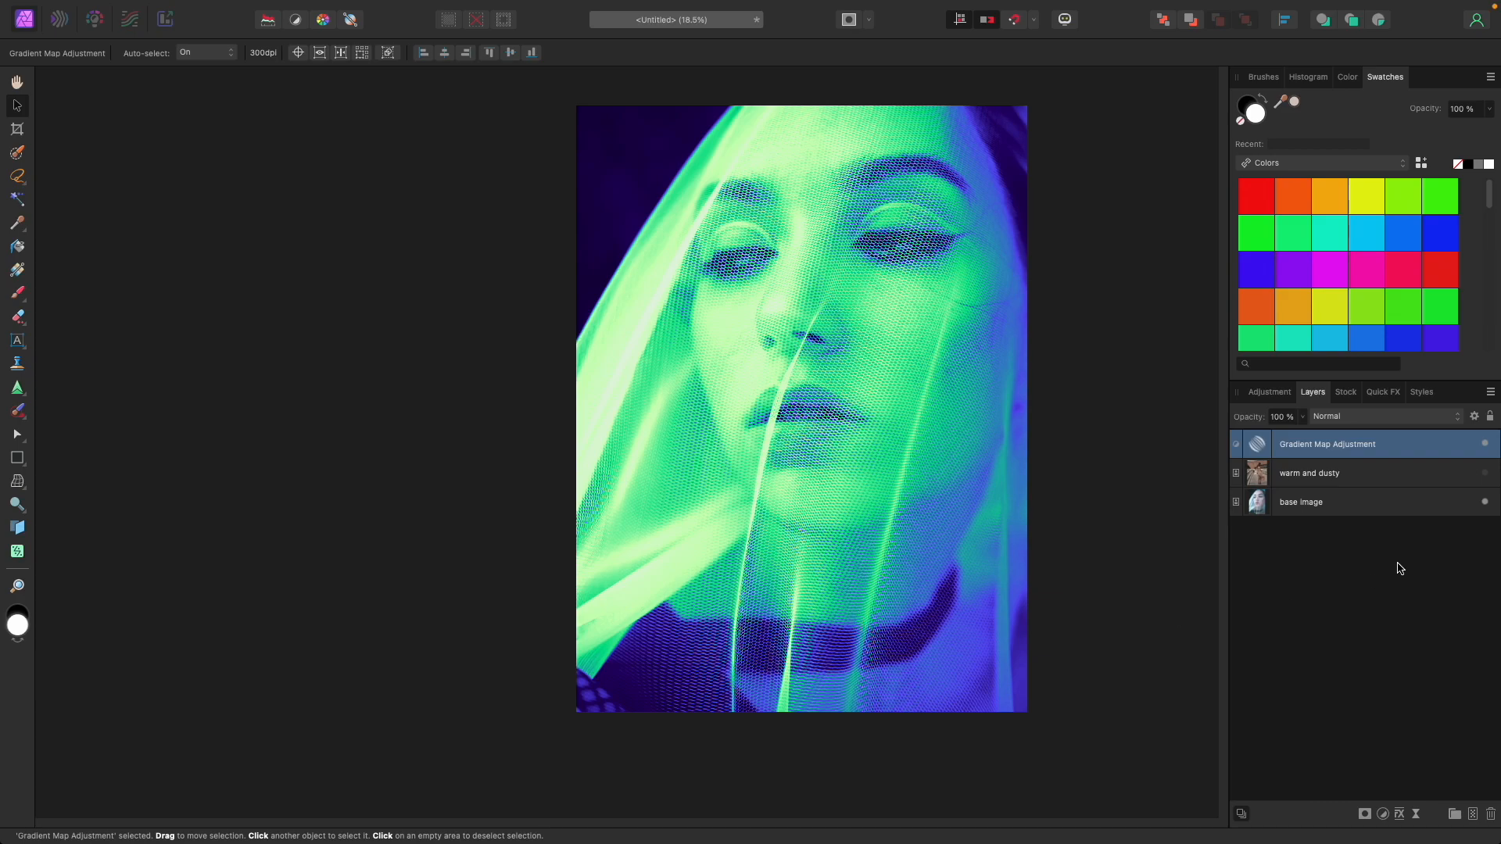
key(Delete)
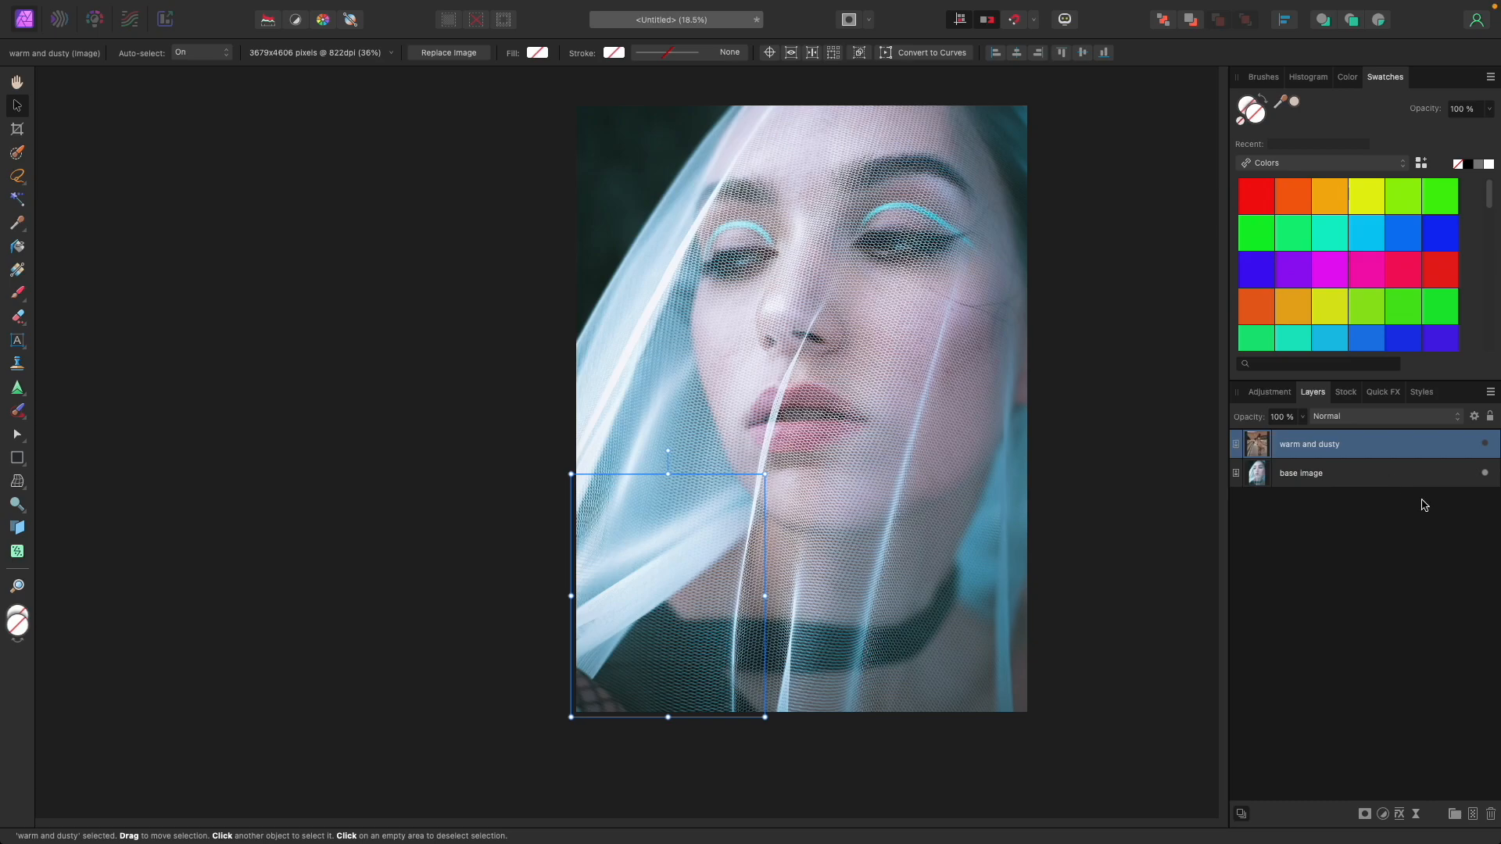
click(151, 326)
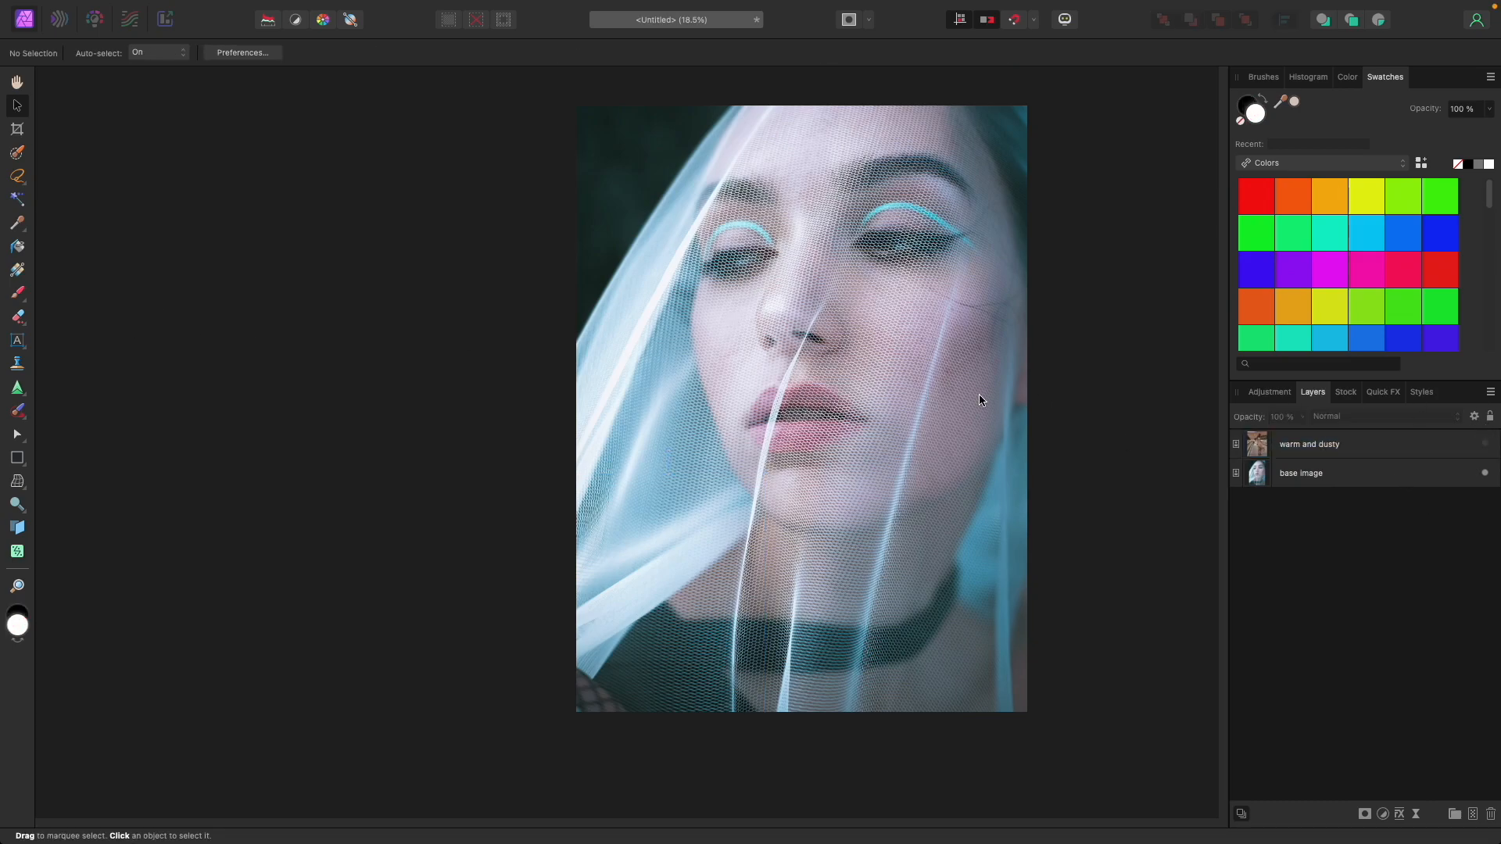
- Show the warm and dusty photo, enlarge it to about 60%, and place it over the lower middle of the portrait
click(1485, 444)
drag(750, 710, 908, 613)
drag(800, 459, 1063, 481)
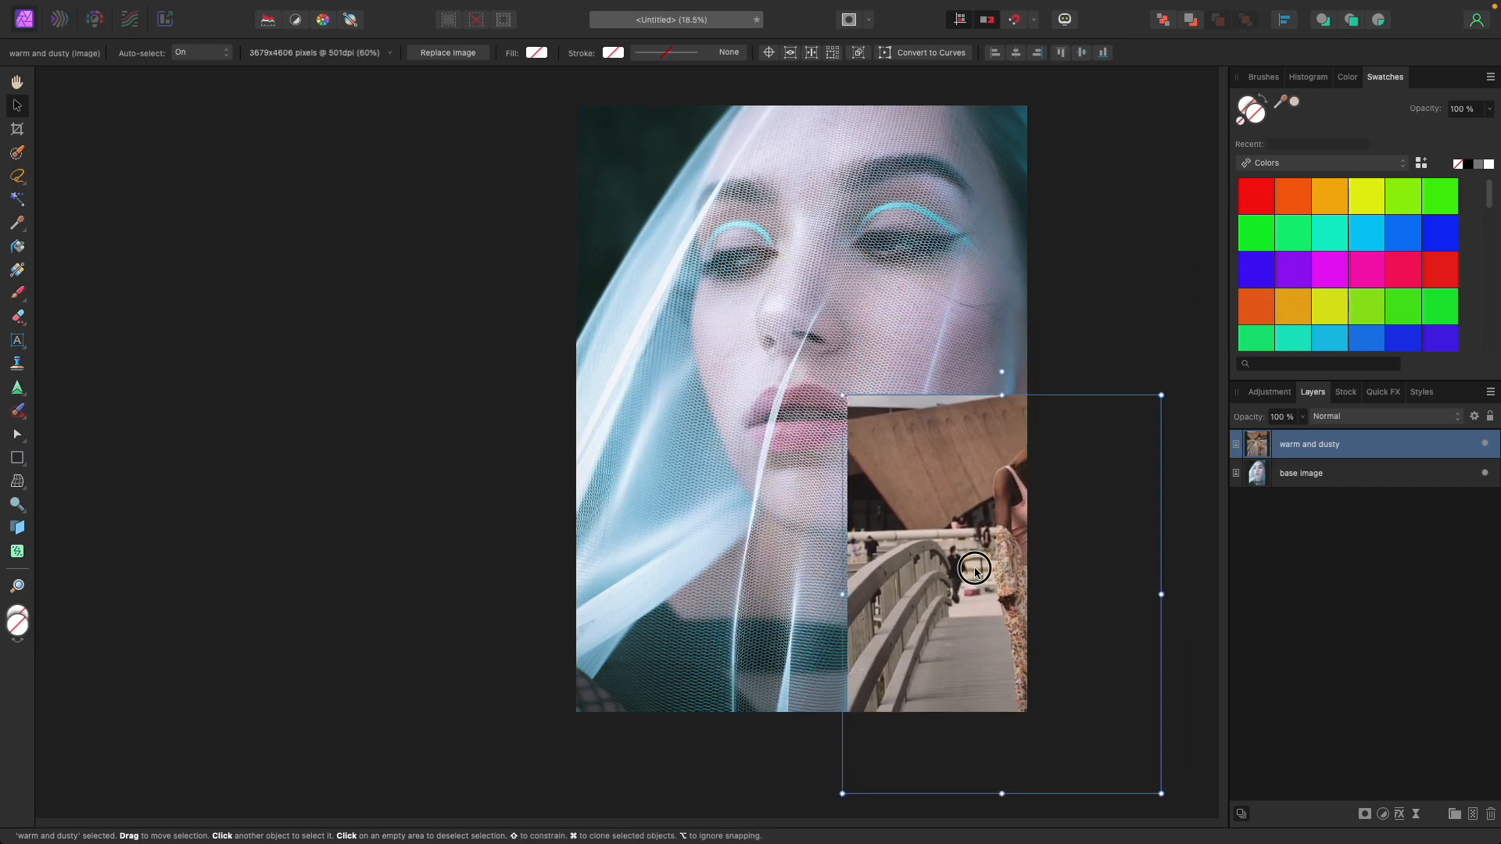
drag(975, 571, 855, 488)
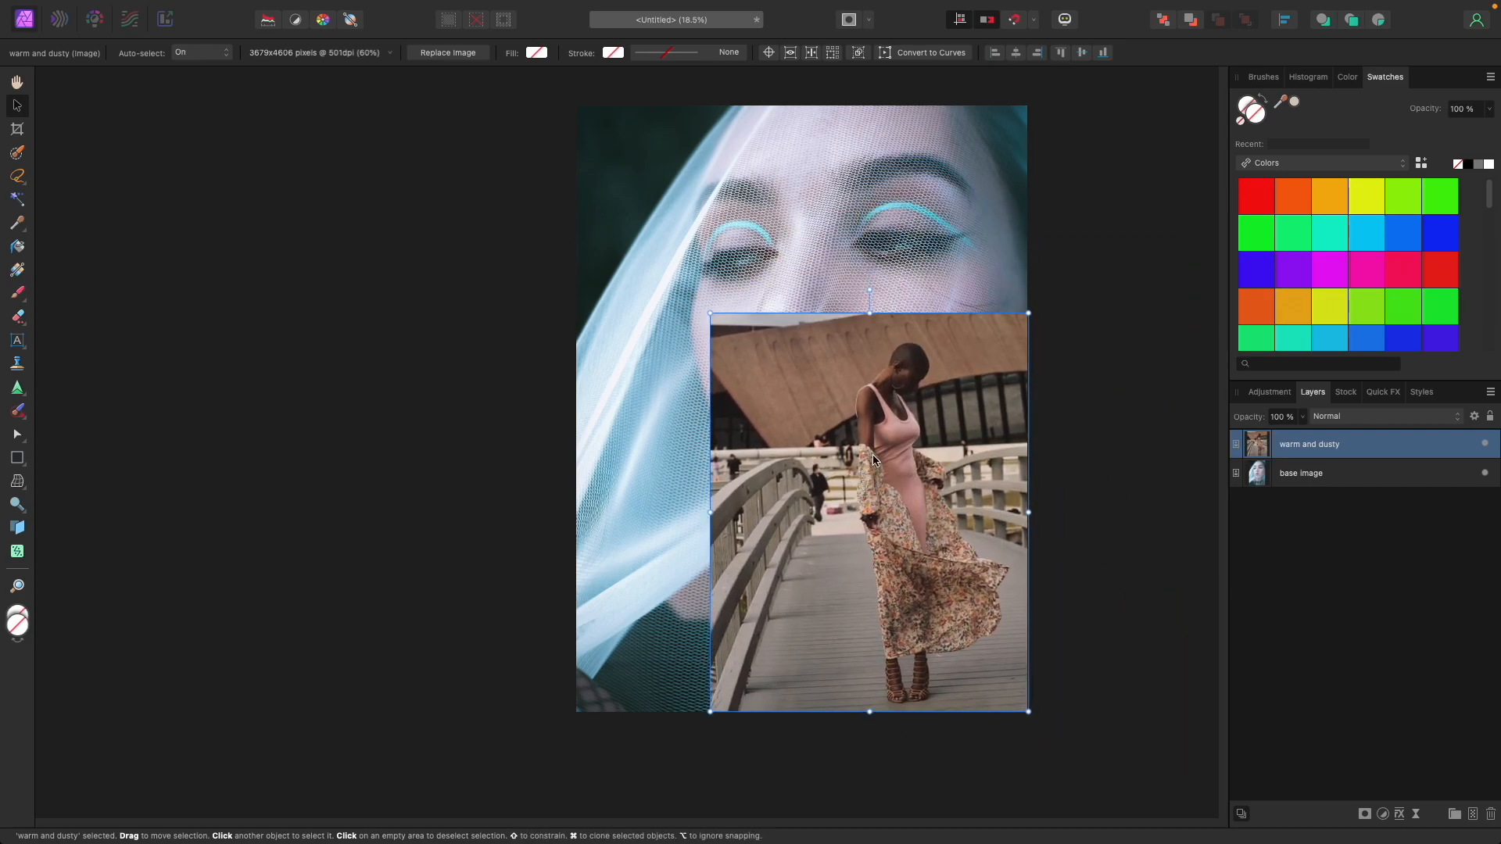
click(768, 424)
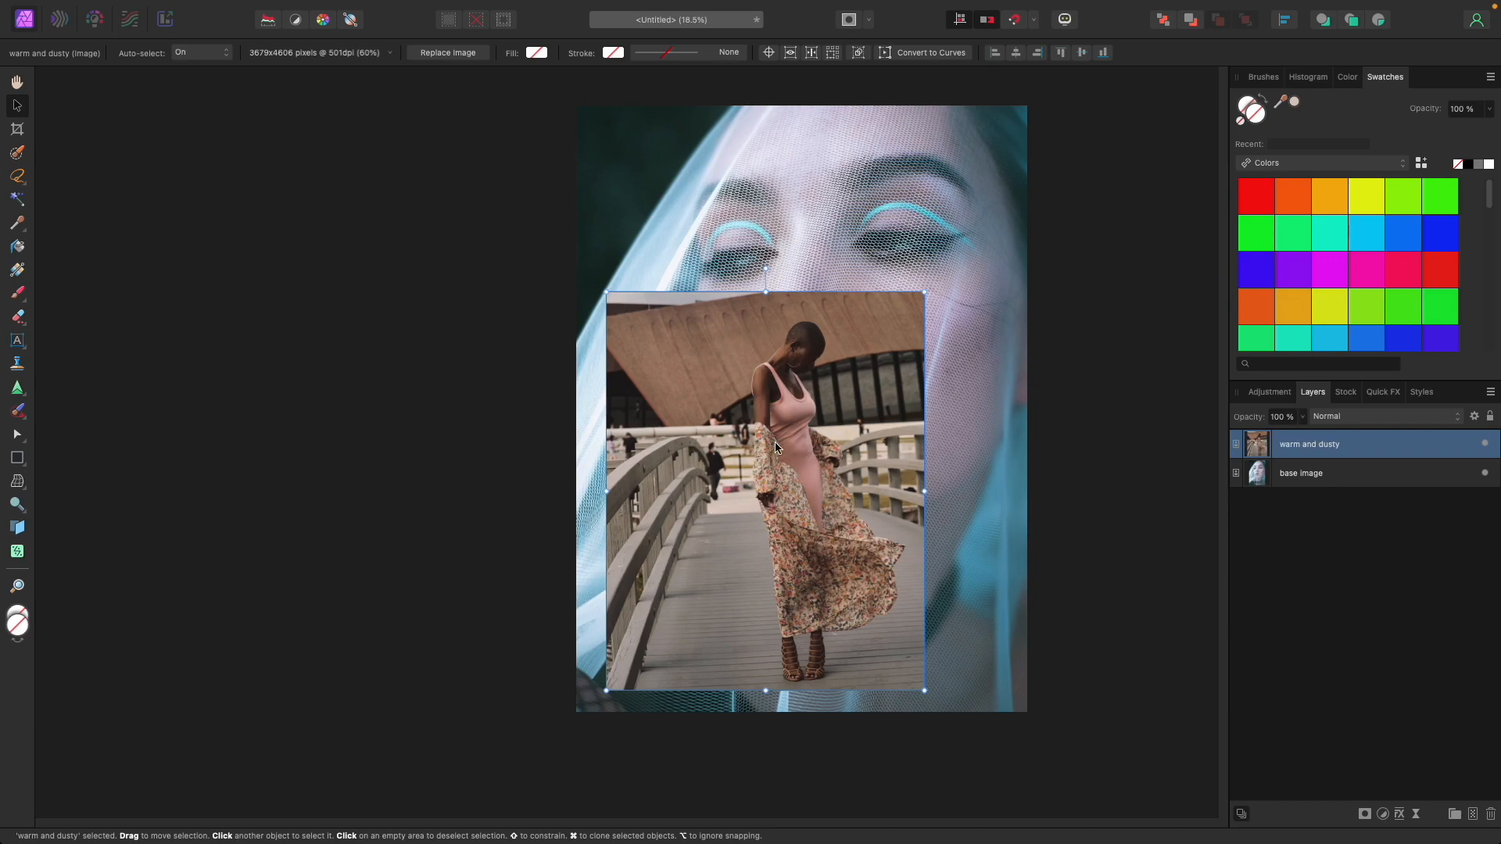
drag(690, 366, 976, 406)
click(960, 478)
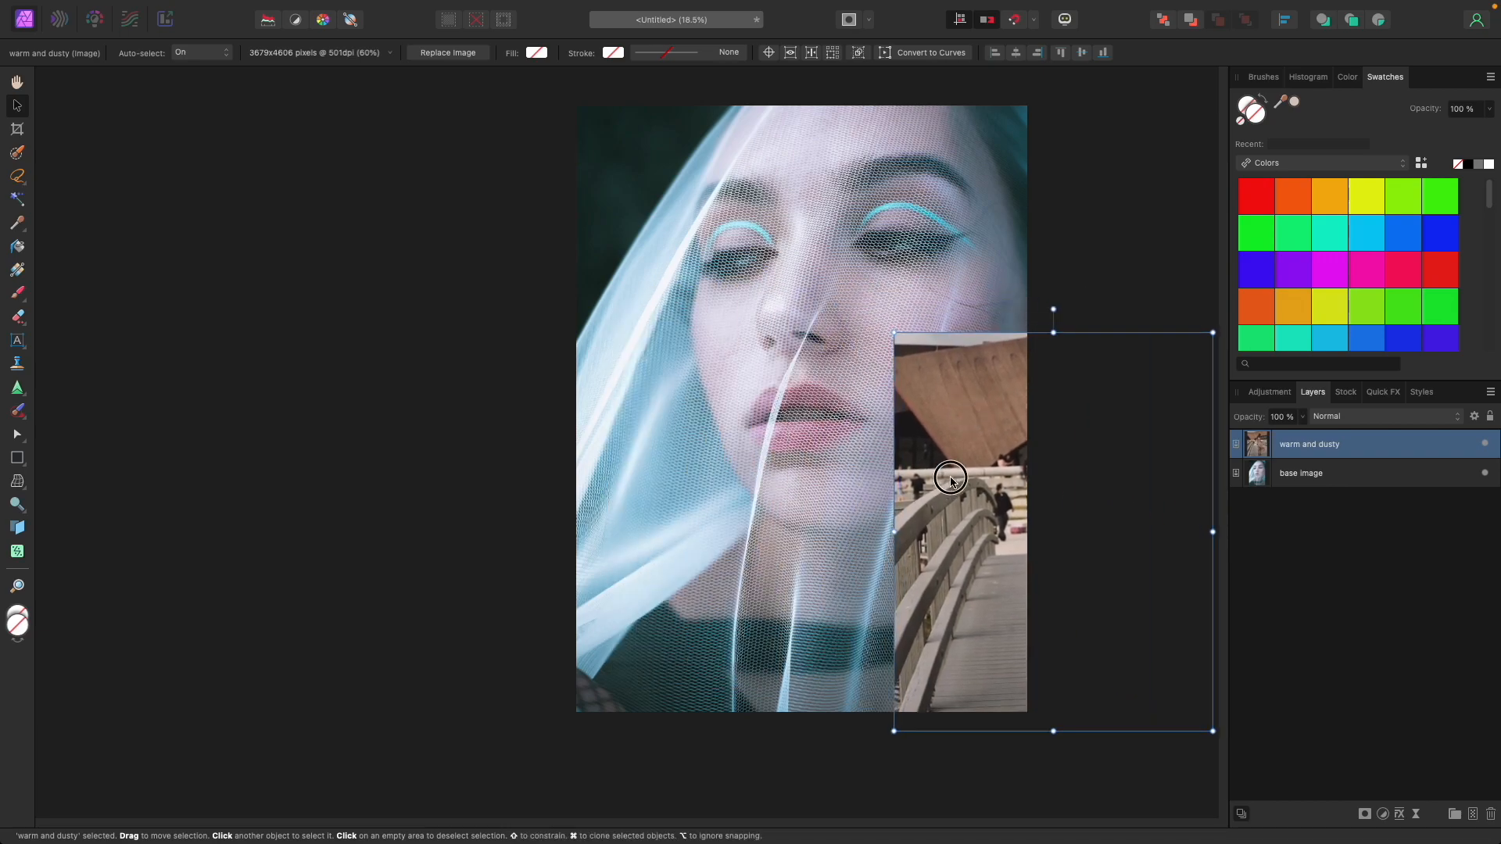
drag(960, 478, 803, 467)
drag(918, 515, 819, 474)
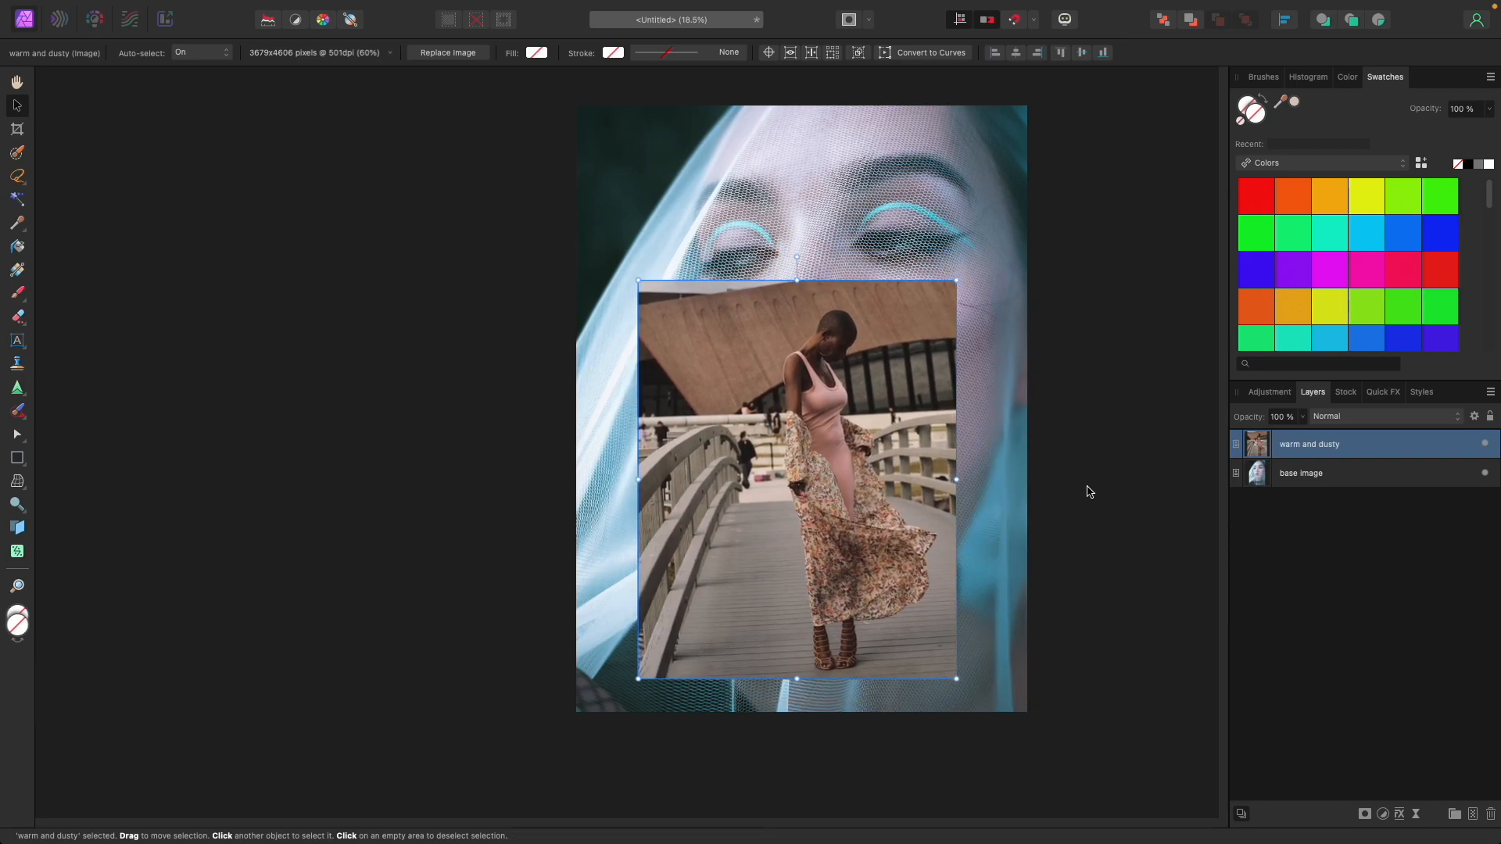
- Add a hidden Gradient Map adjustment above the warm and dusty photo, and shift the photo slightly toward the portrait's lower right
click(1382, 813)
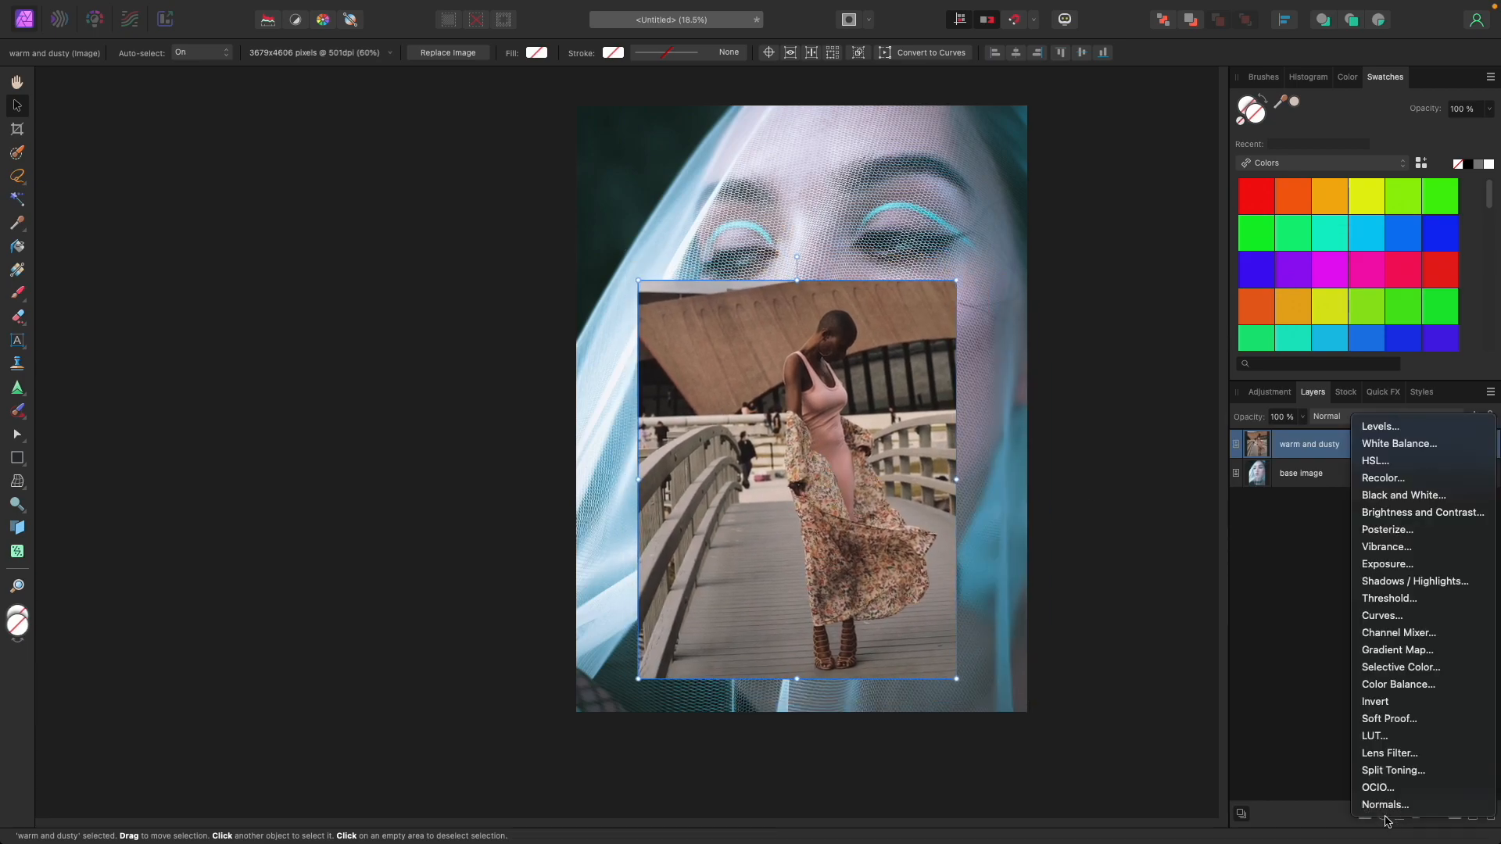
click(1399, 649)
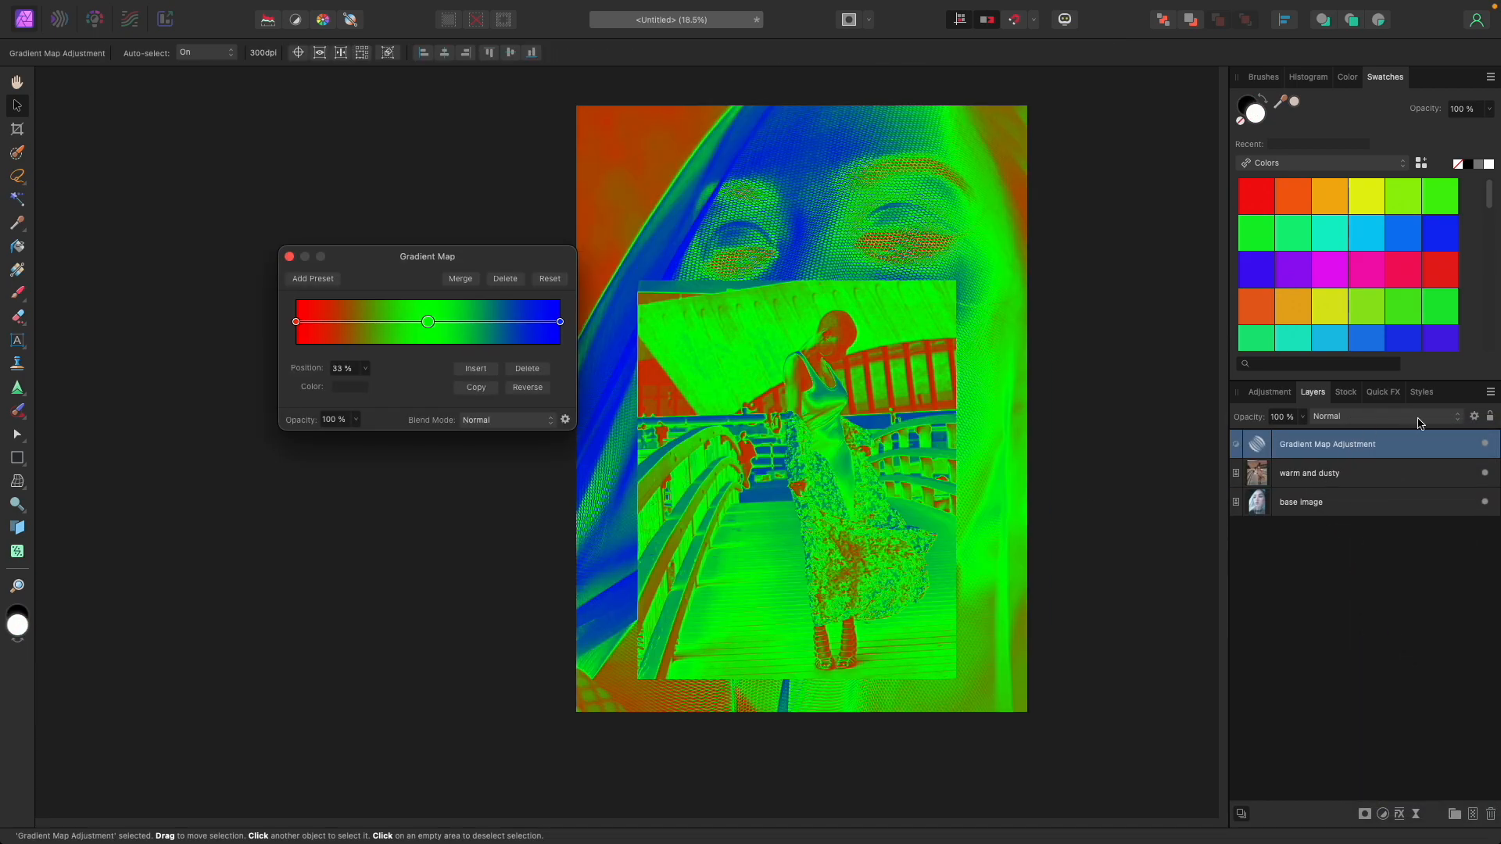
click(1484, 444)
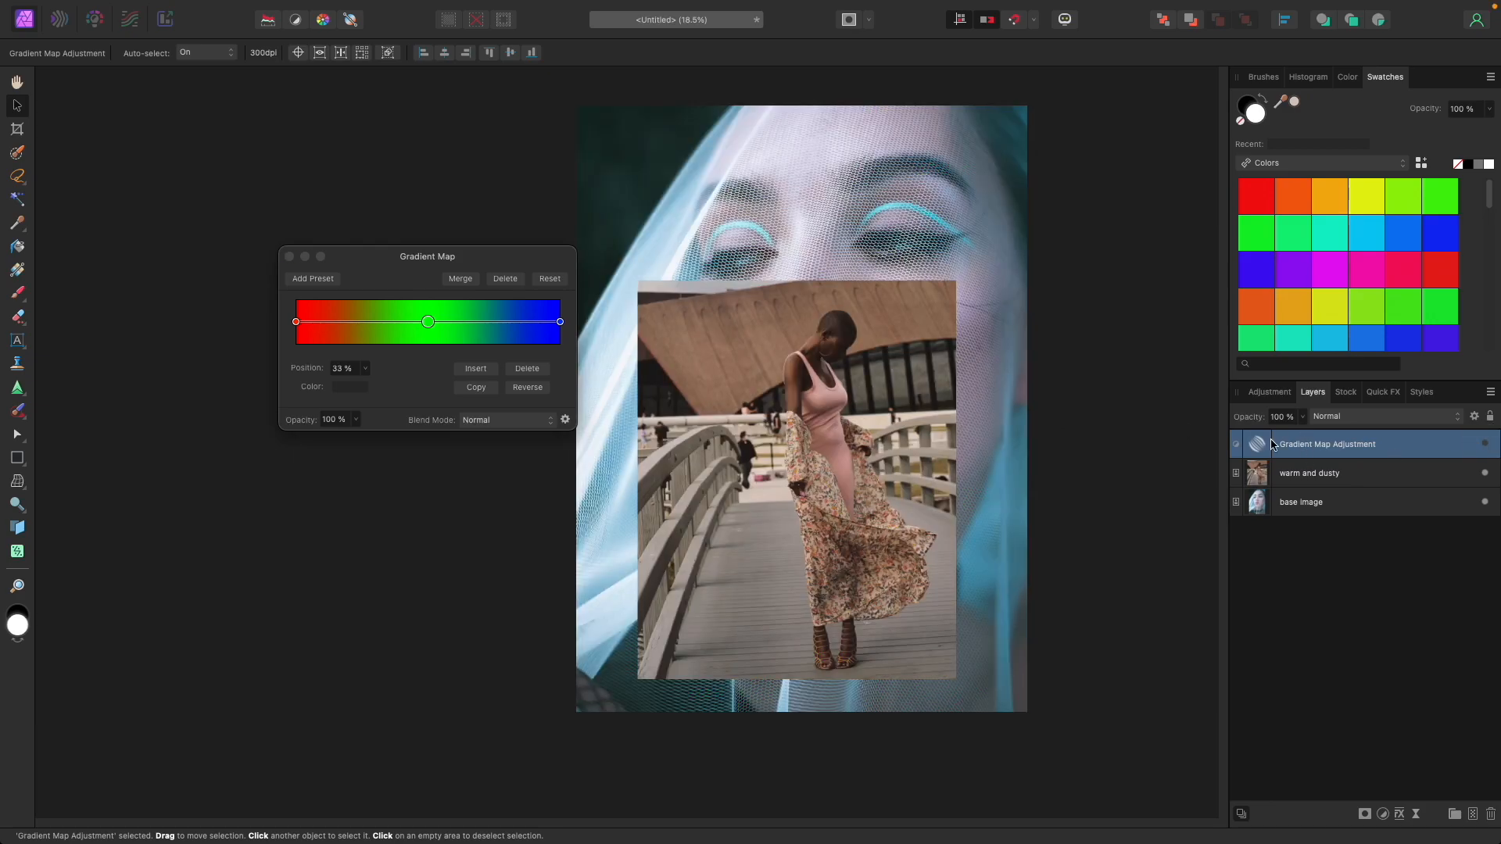
drag(827, 391, 876, 409)
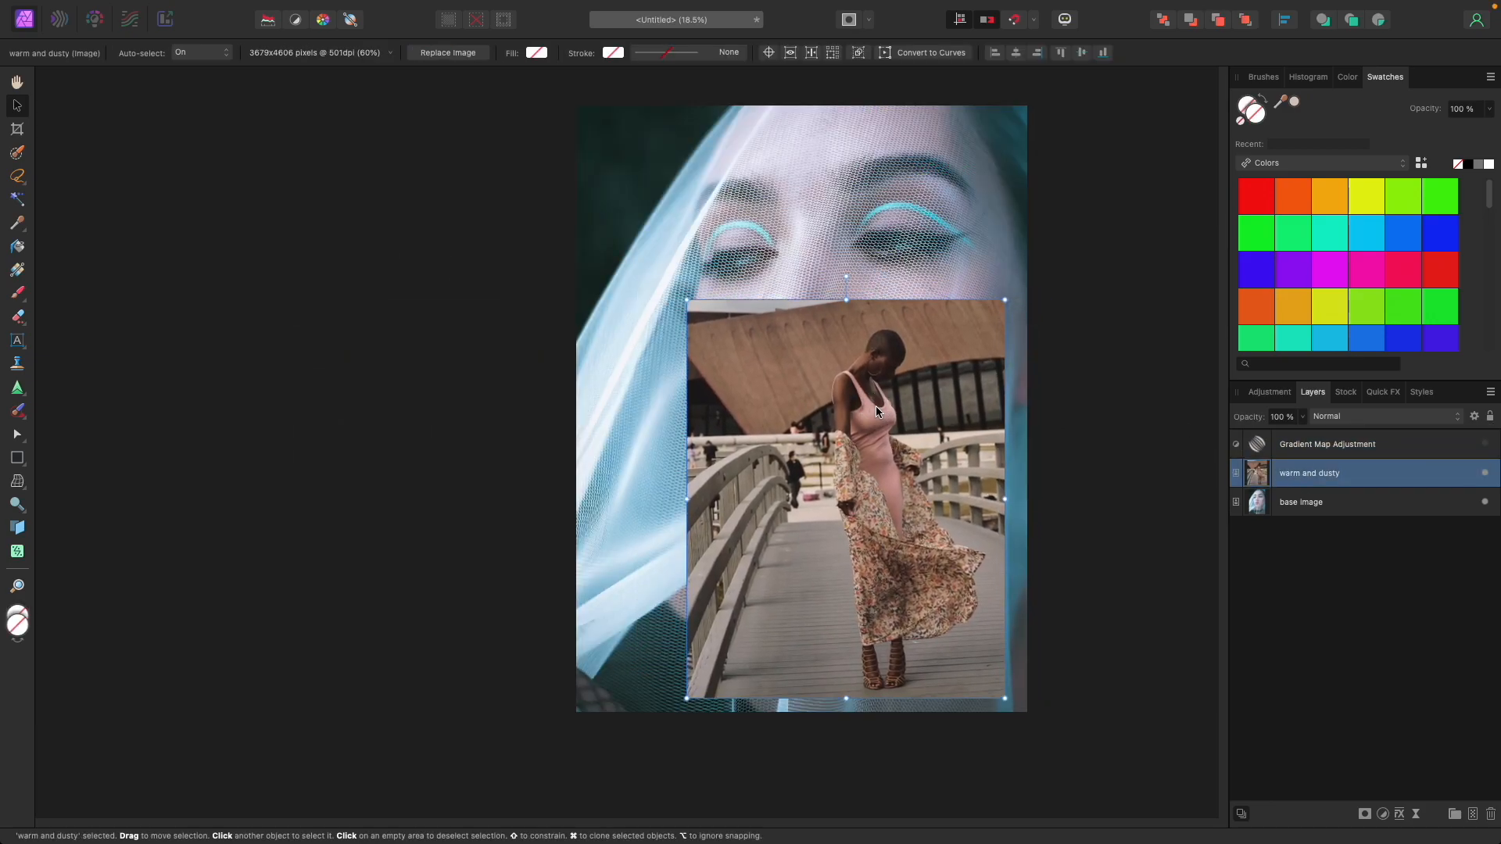
- Recolor the gradient map's first stop with a dark tone sampled from the warm and dusty photo (1D1918)
double_click(1264, 445)
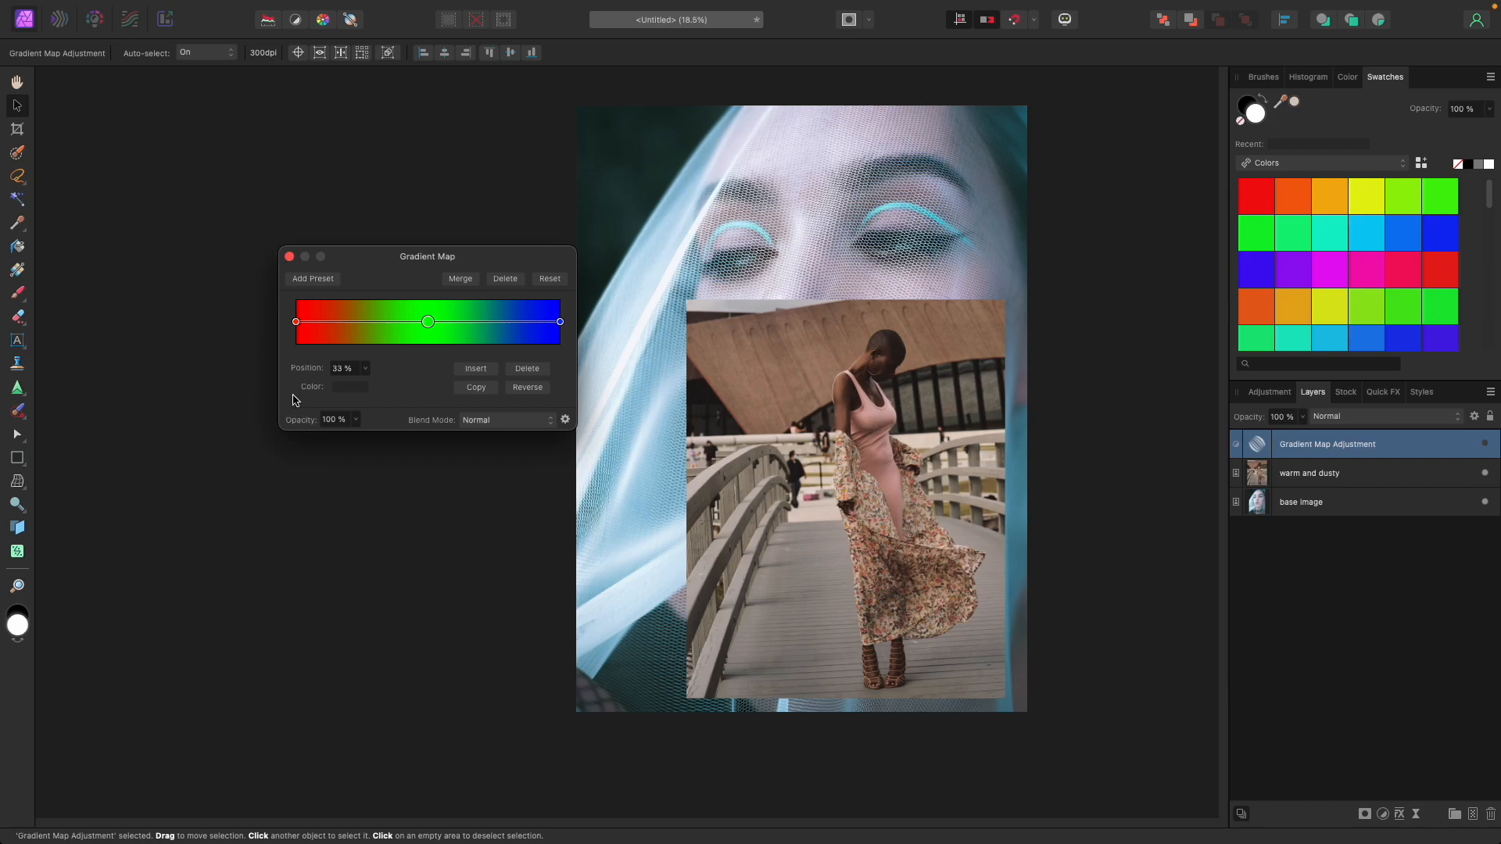
click(297, 323)
click(344, 388)
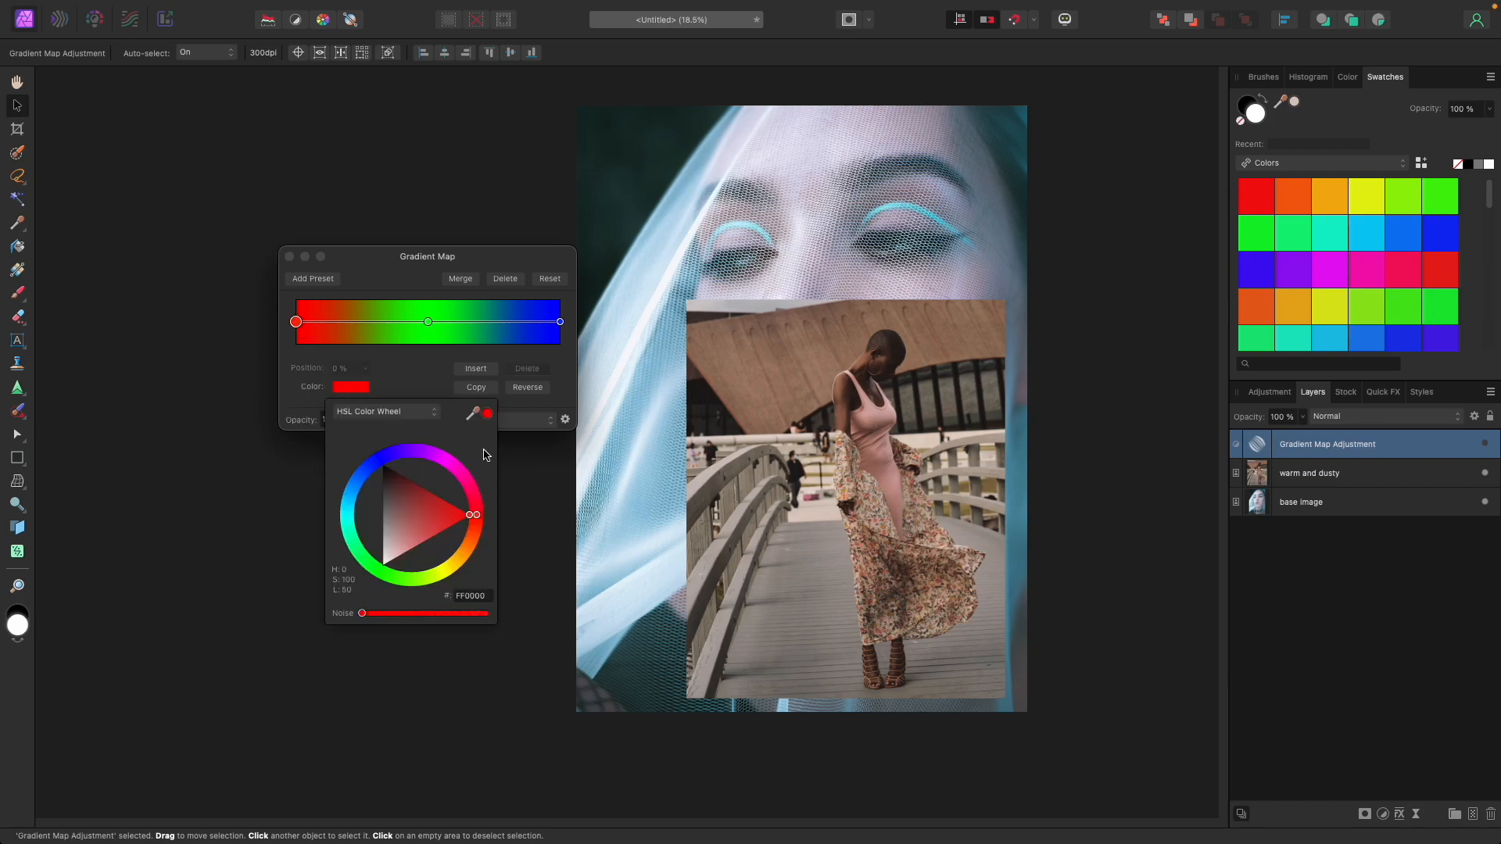
mouse_move(472, 413)
mouse_down()
mouse_move(704, 417)
mouse_move(494, 420)
mouse_up()
click(486, 413)
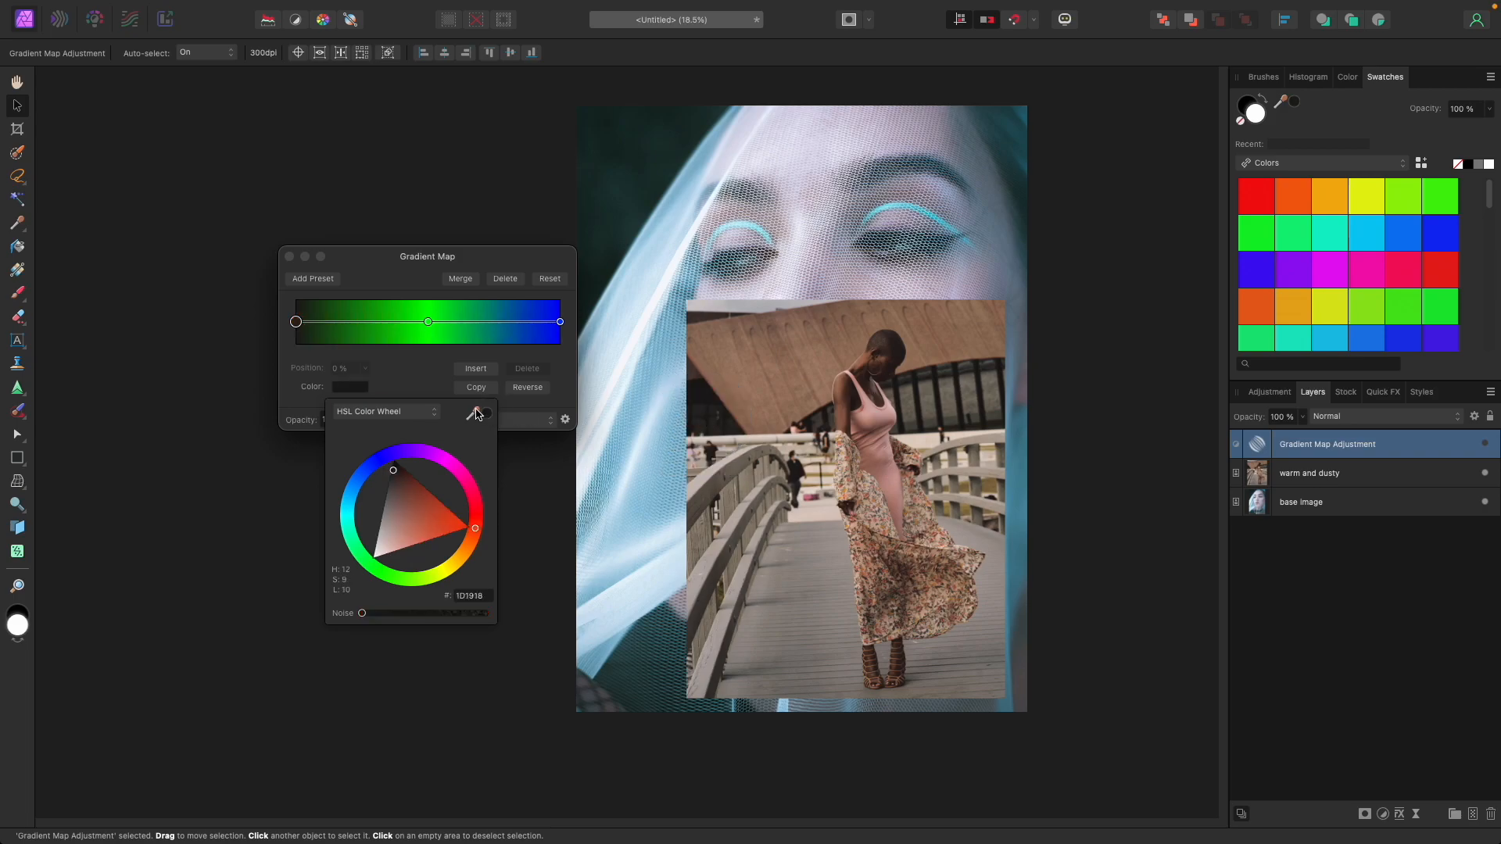
- Recolor the gradient map's middle stop at 50% with a brown midtone sampled from the photo (A17E68)
click(429, 322)
click(351, 387)
mouse_move(471, 409)
mouse_down()
mouse_move(758, 372)
mouse_move(480, 416)
mouse_up()
click(482, 414)
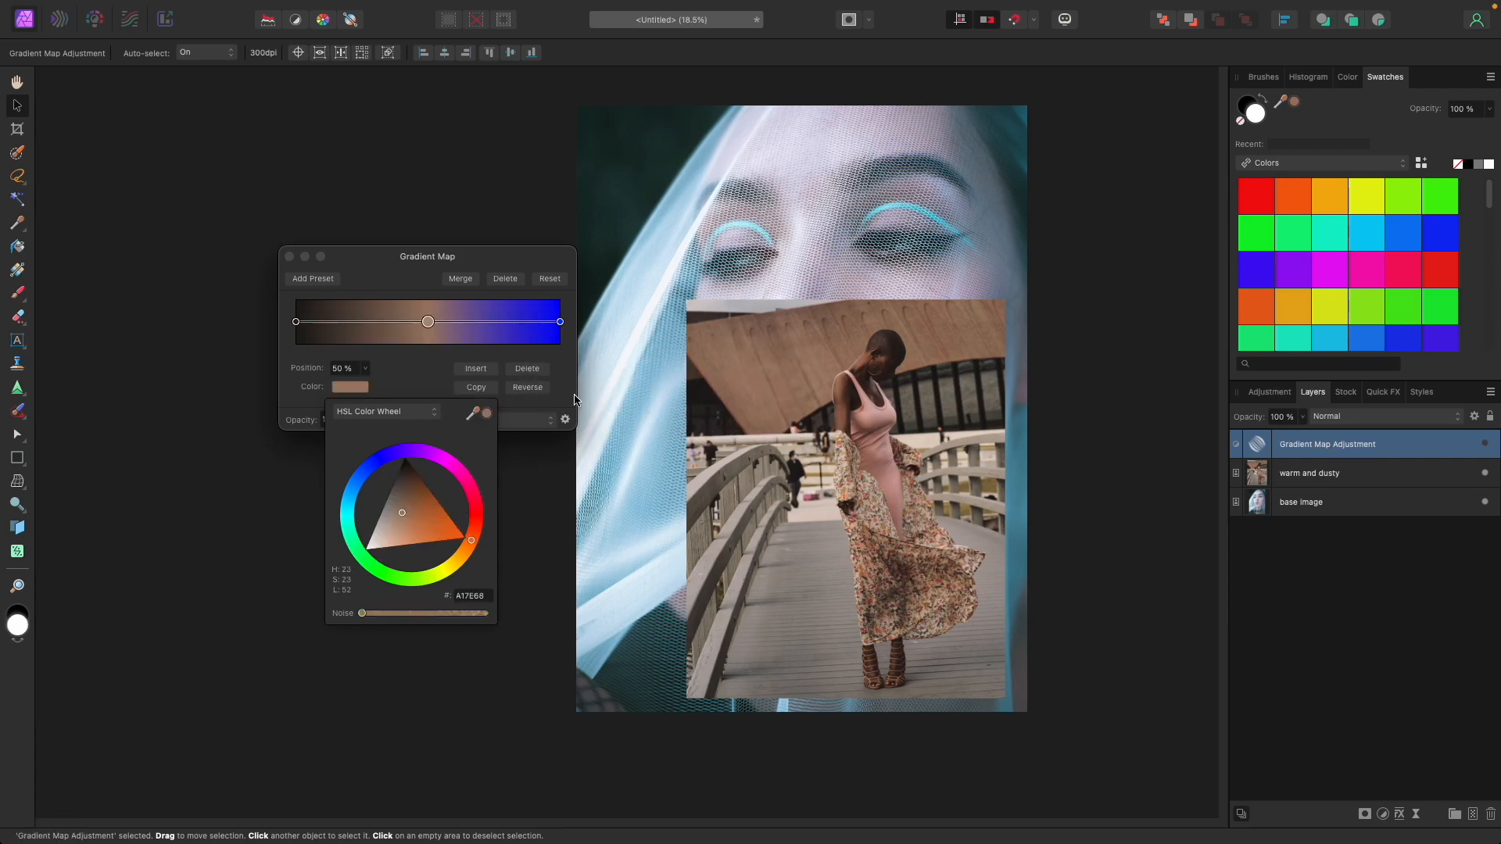
- Recolor the gradient map's last stop with a light beige sampled from the photo (D6C8BF)
click(559, 322)
click(350, 387)
drag(471, 409, 606, 432)
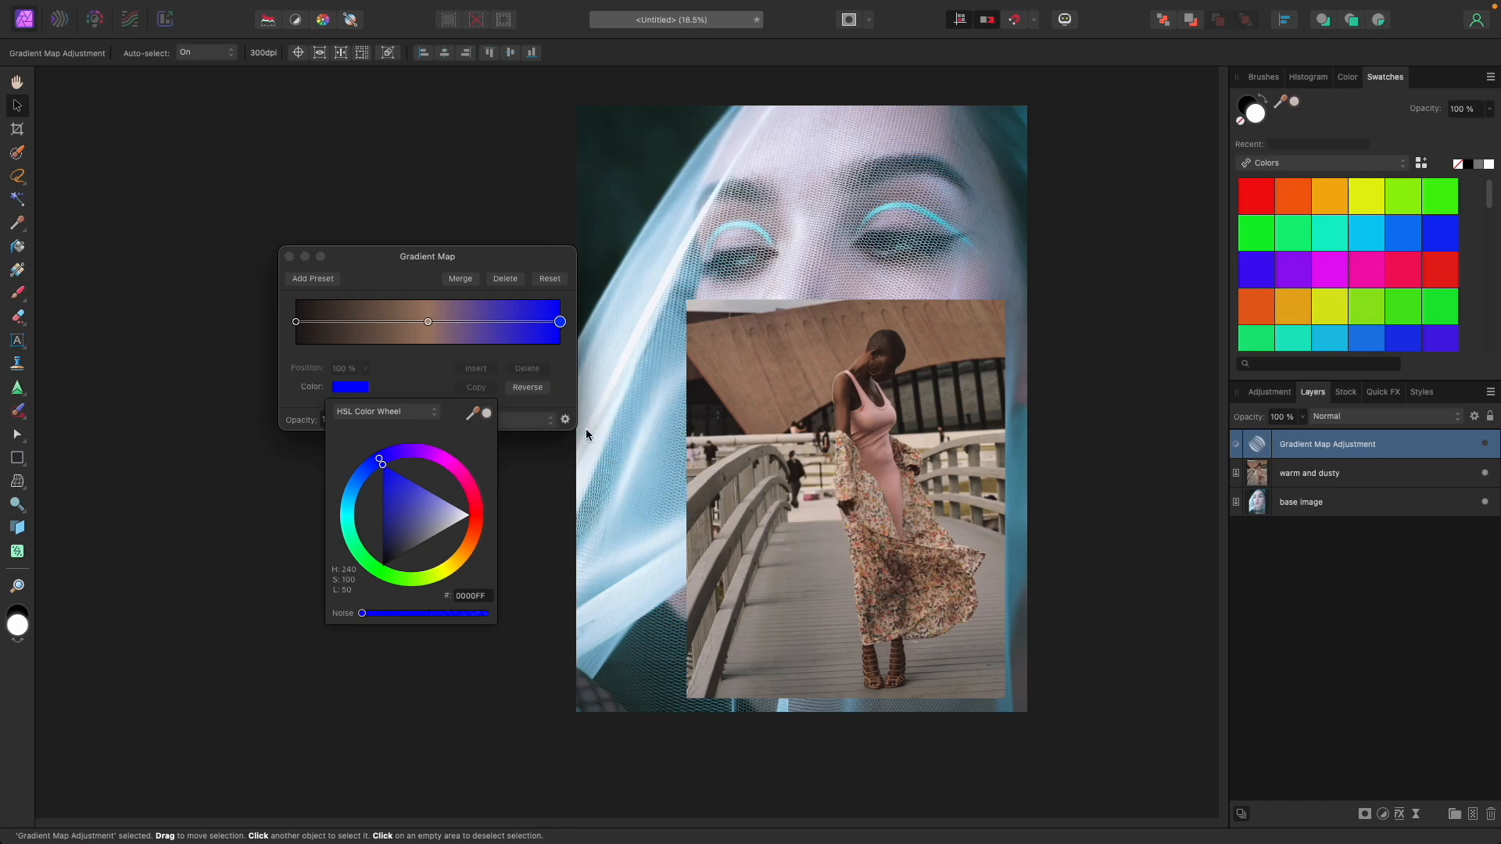
click(486, 412)
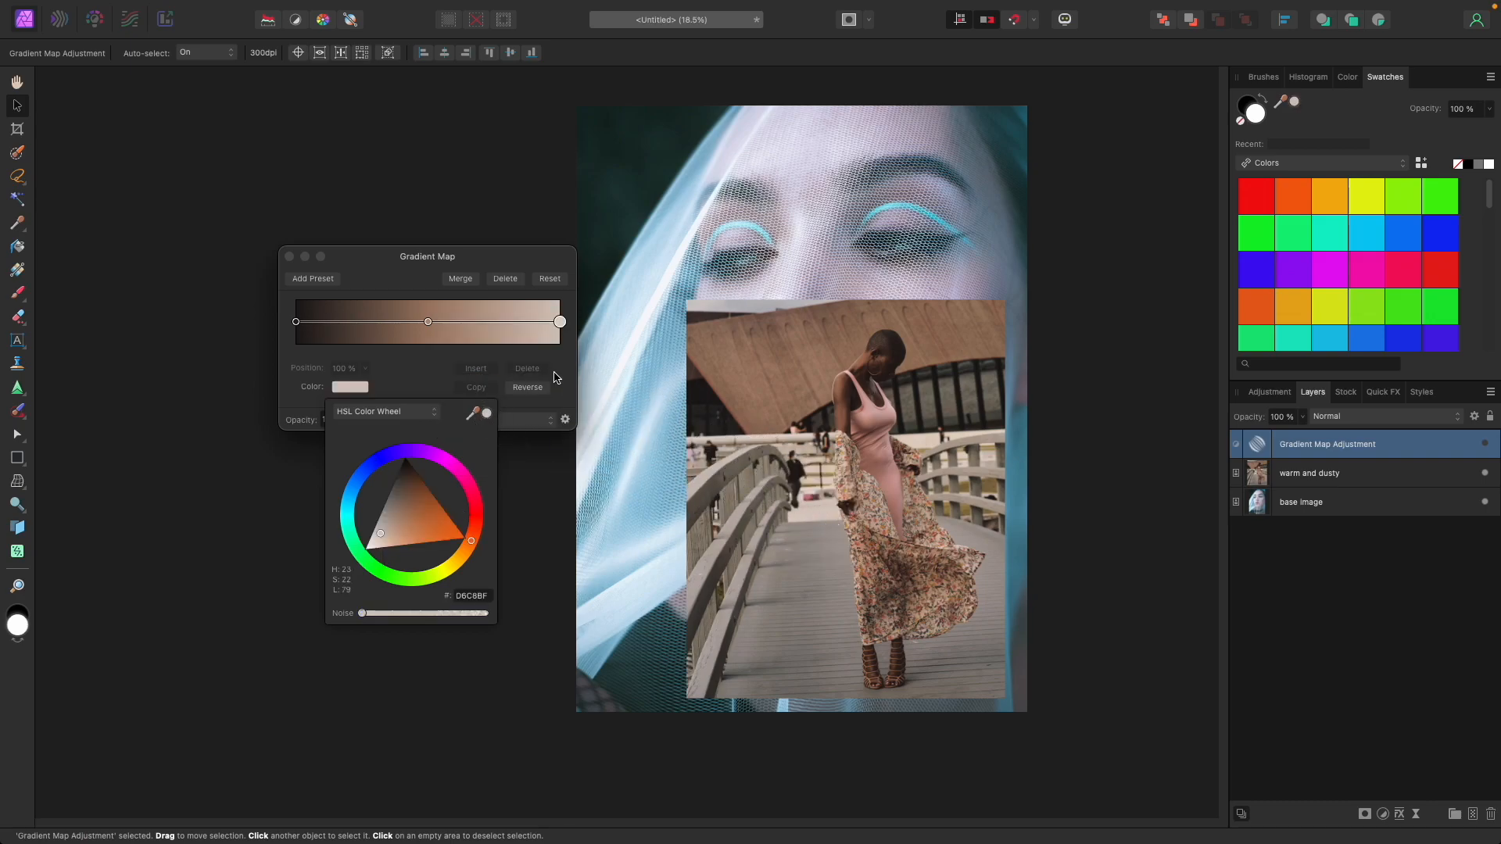
click(452, 359)
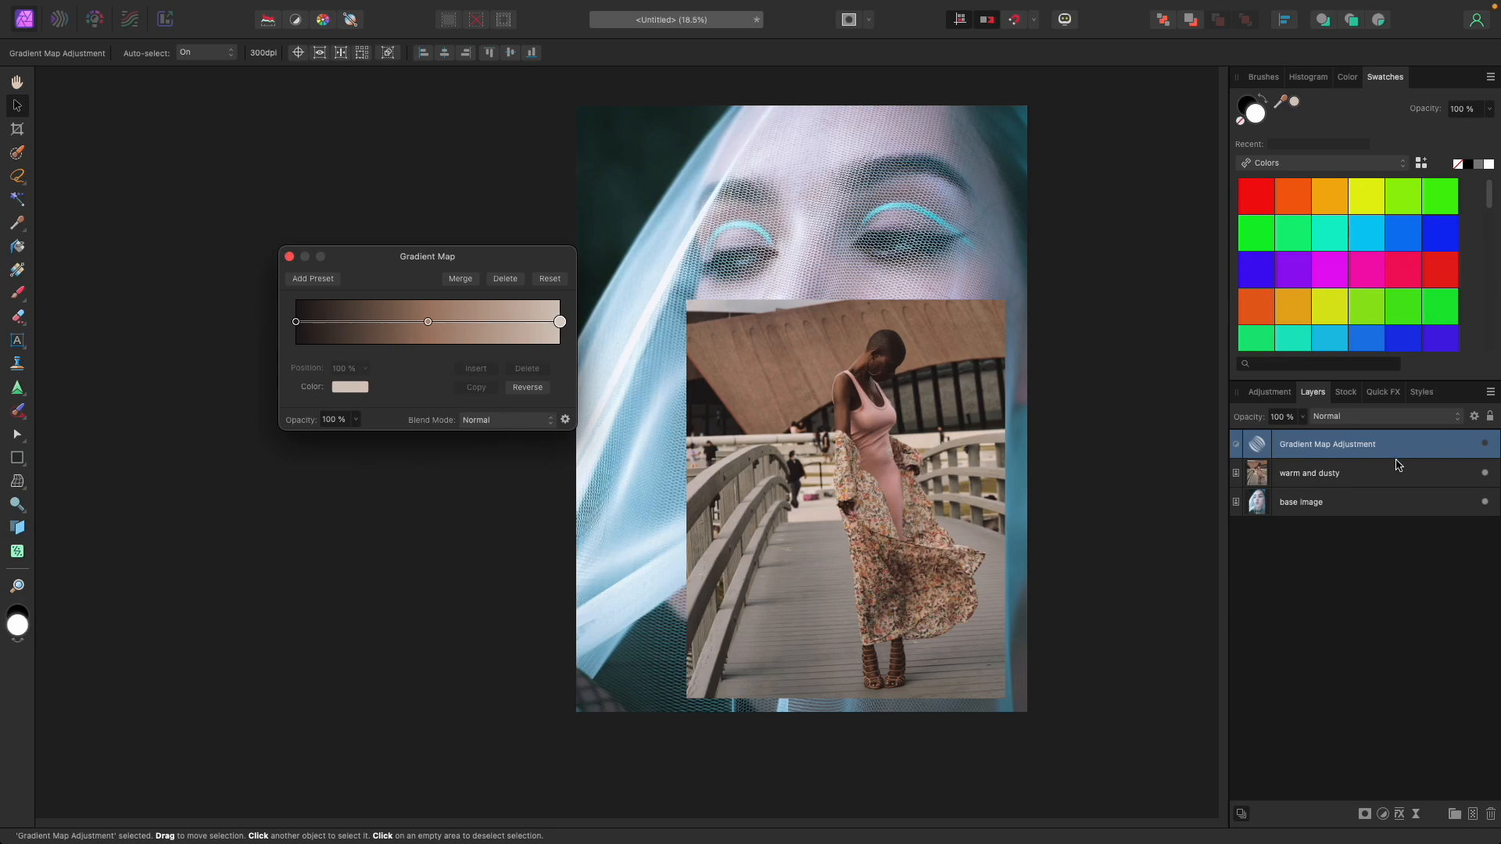
- Show the gradient map, and place the warm and dusty photo above it in the layer stack and in the portrait's lower-right corner
click(1485, 444)
drag(1356, 477, 1288, 442)
drag(841, 448, 973, 635)
- Set the gradient map adjustment's blend mode to Soft Light
click(1318, 473)
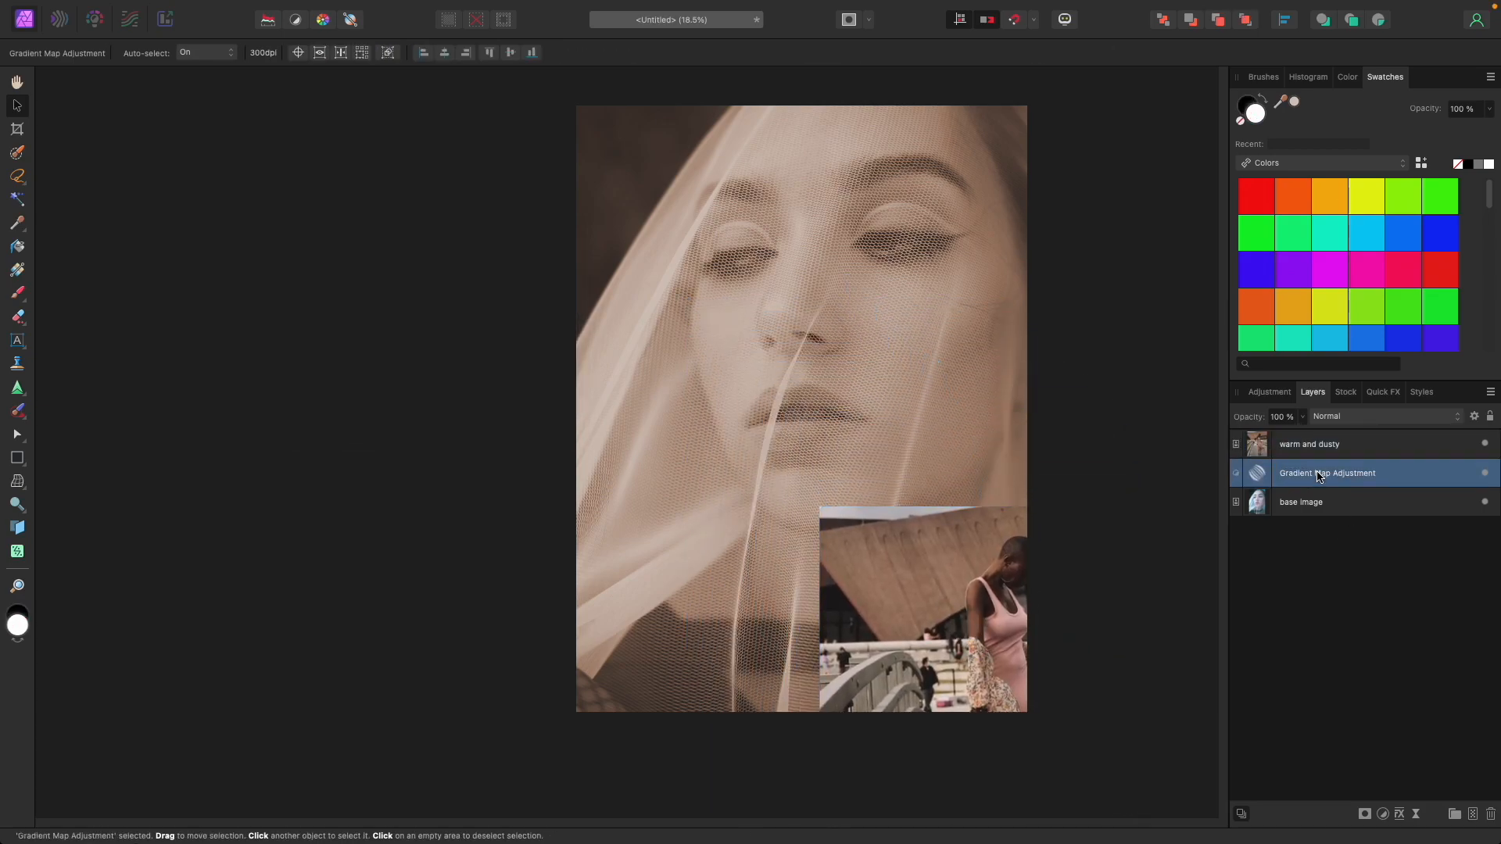
click(1329, 416)
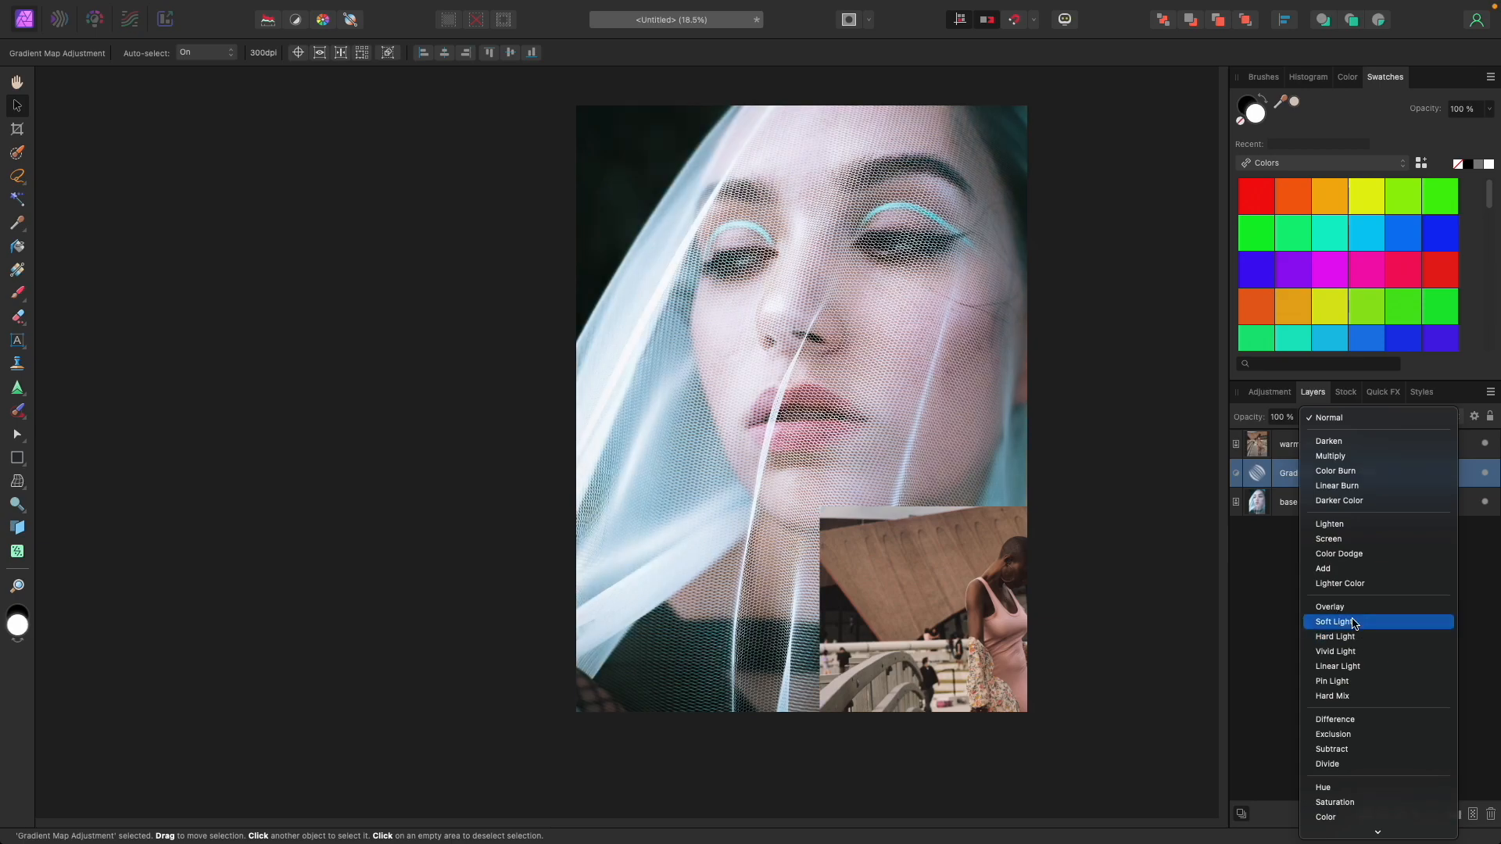
click(1354, 623)
- Shrink the warm and dusty photo to about 42% in the portrait's lower-left corner, and turn the gradient map's visibility back on
click(911, 625)
drag(951, 649, 771, 431)
drag(960, 315, 865, 426)
drag(780, 527, 701, 541)
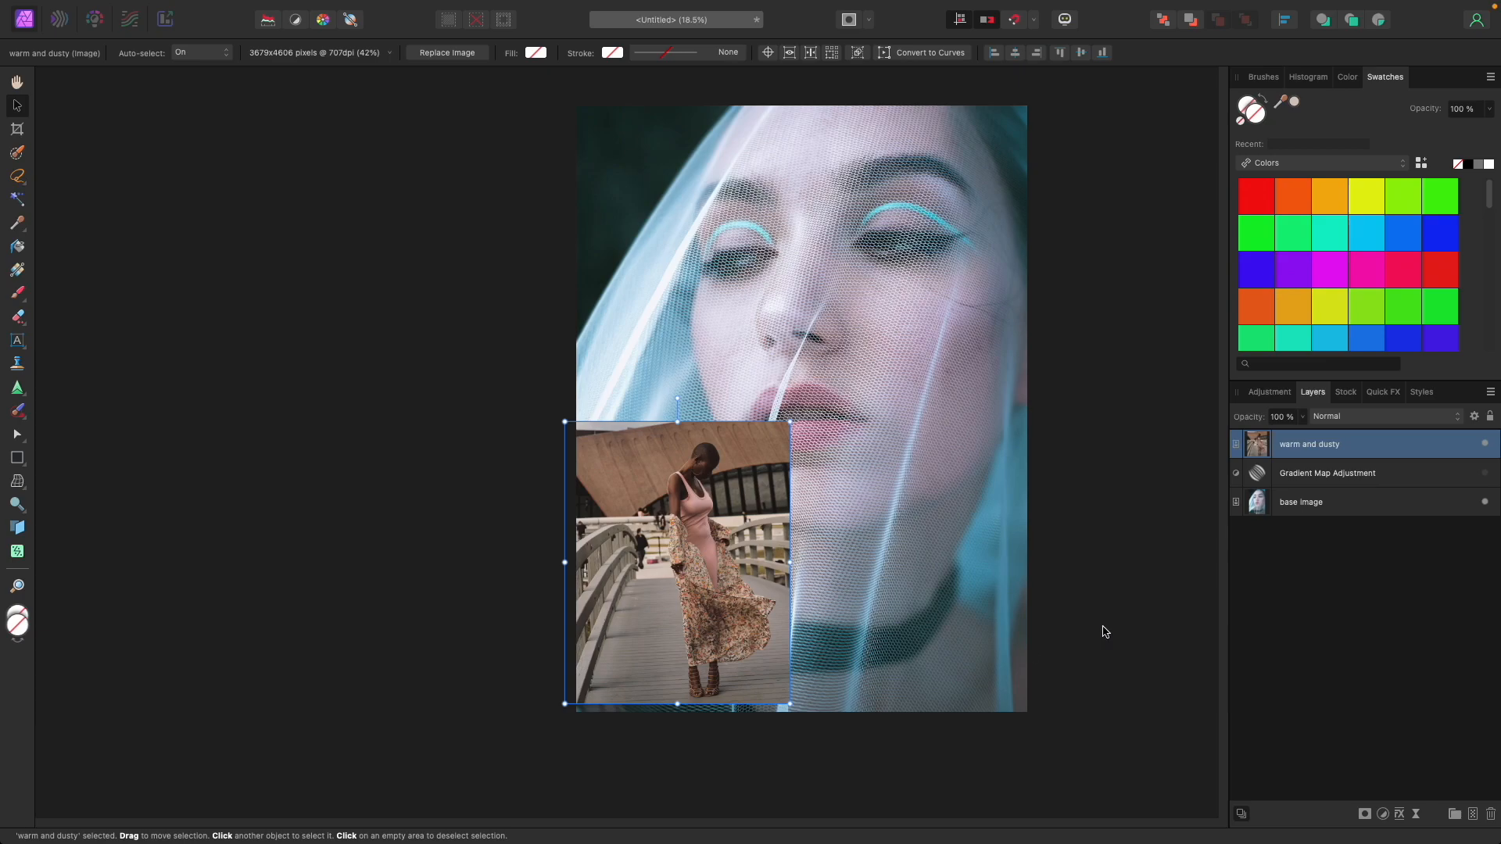
click(1487, 473)
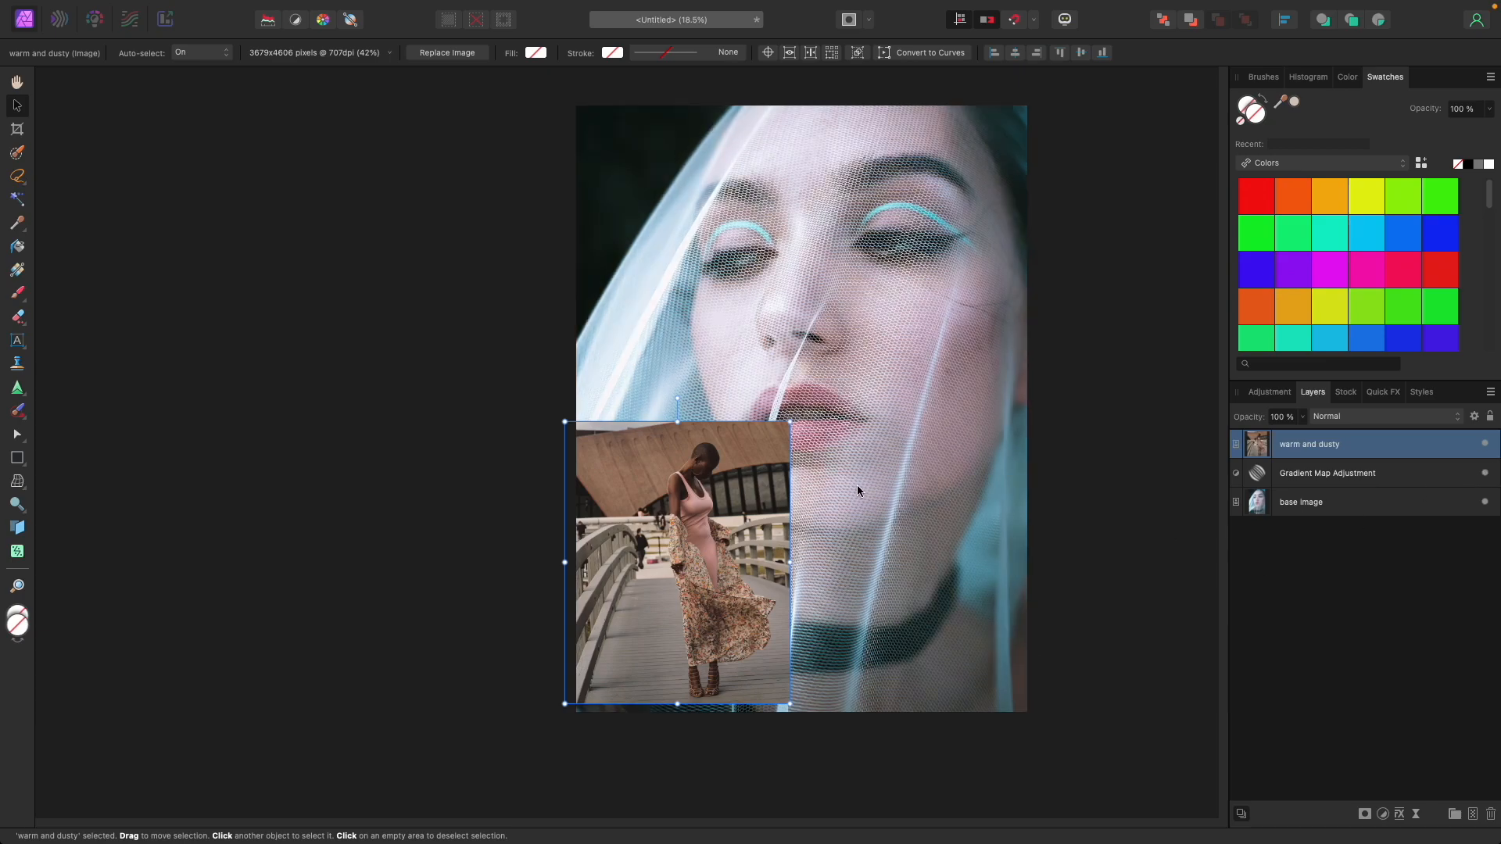
drag(701, 514, 701, 524)
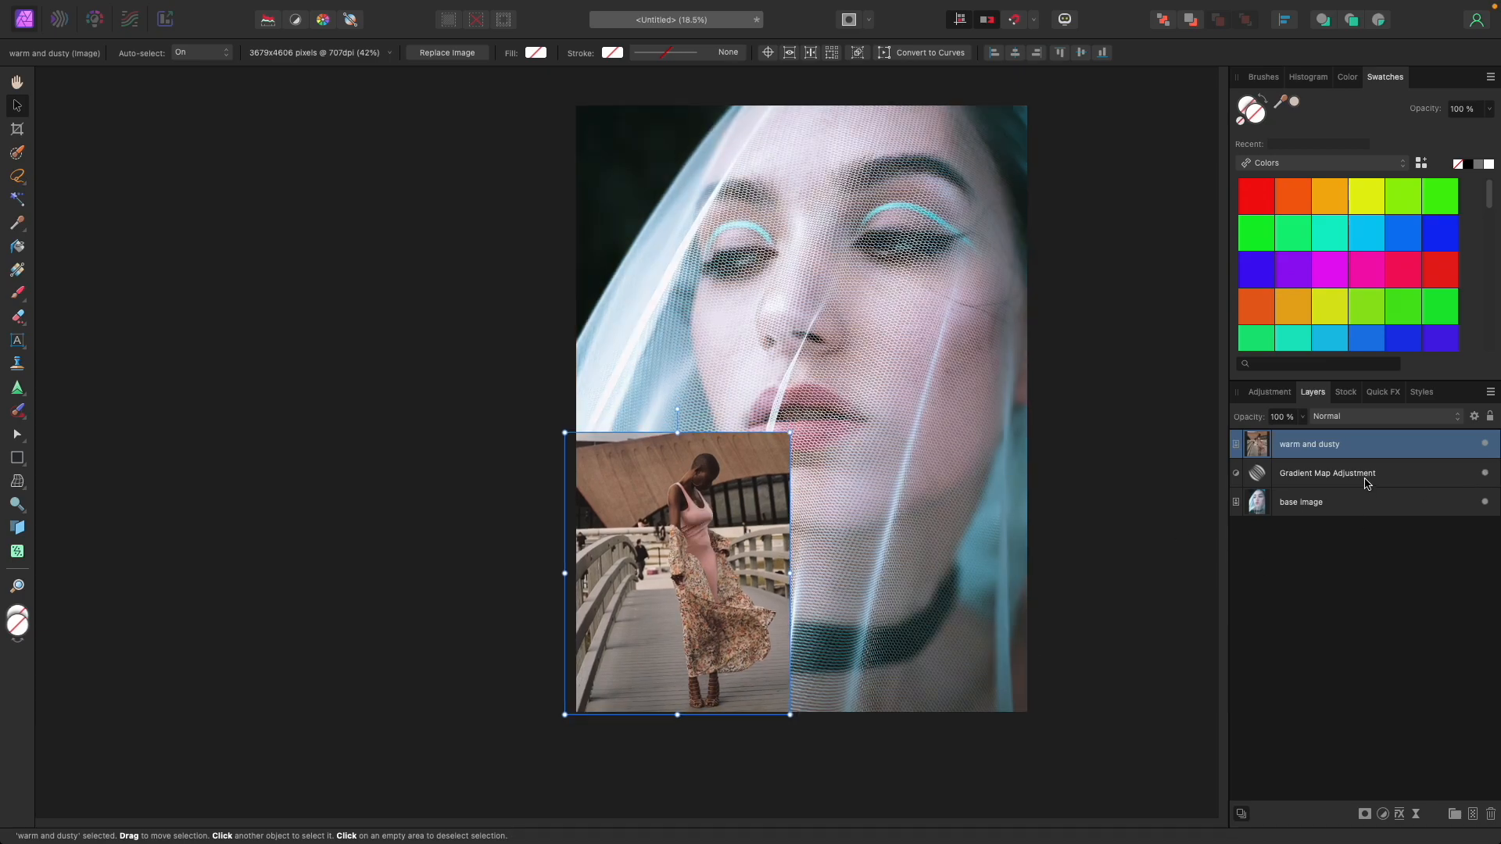
- Change the gradient map adjustment's blend mode to Hard Light
click(1346, 422)
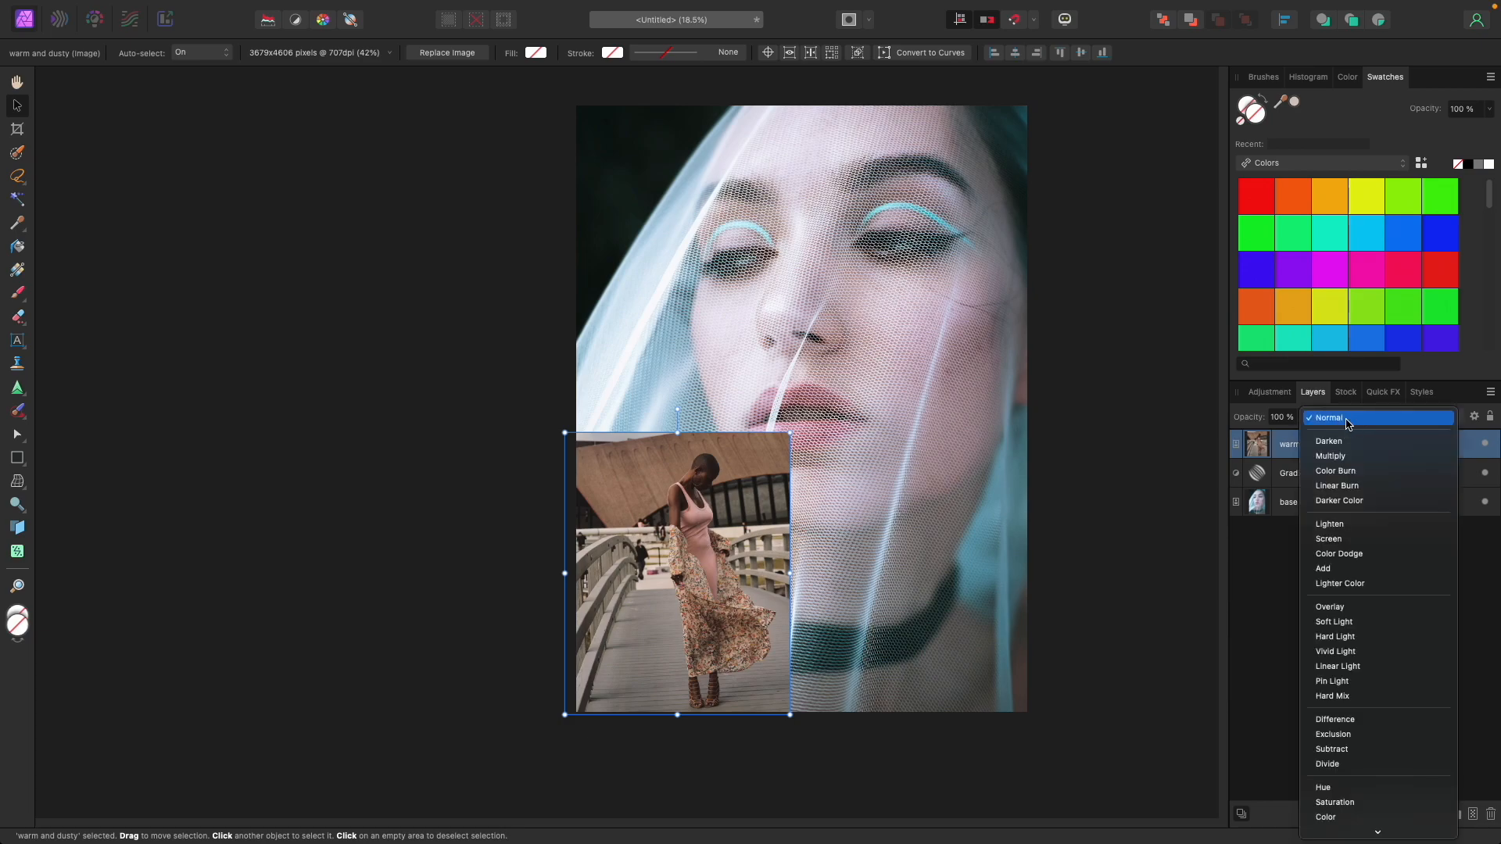
click(1281, 462)
click(1329, 473)
click(1353, 417)
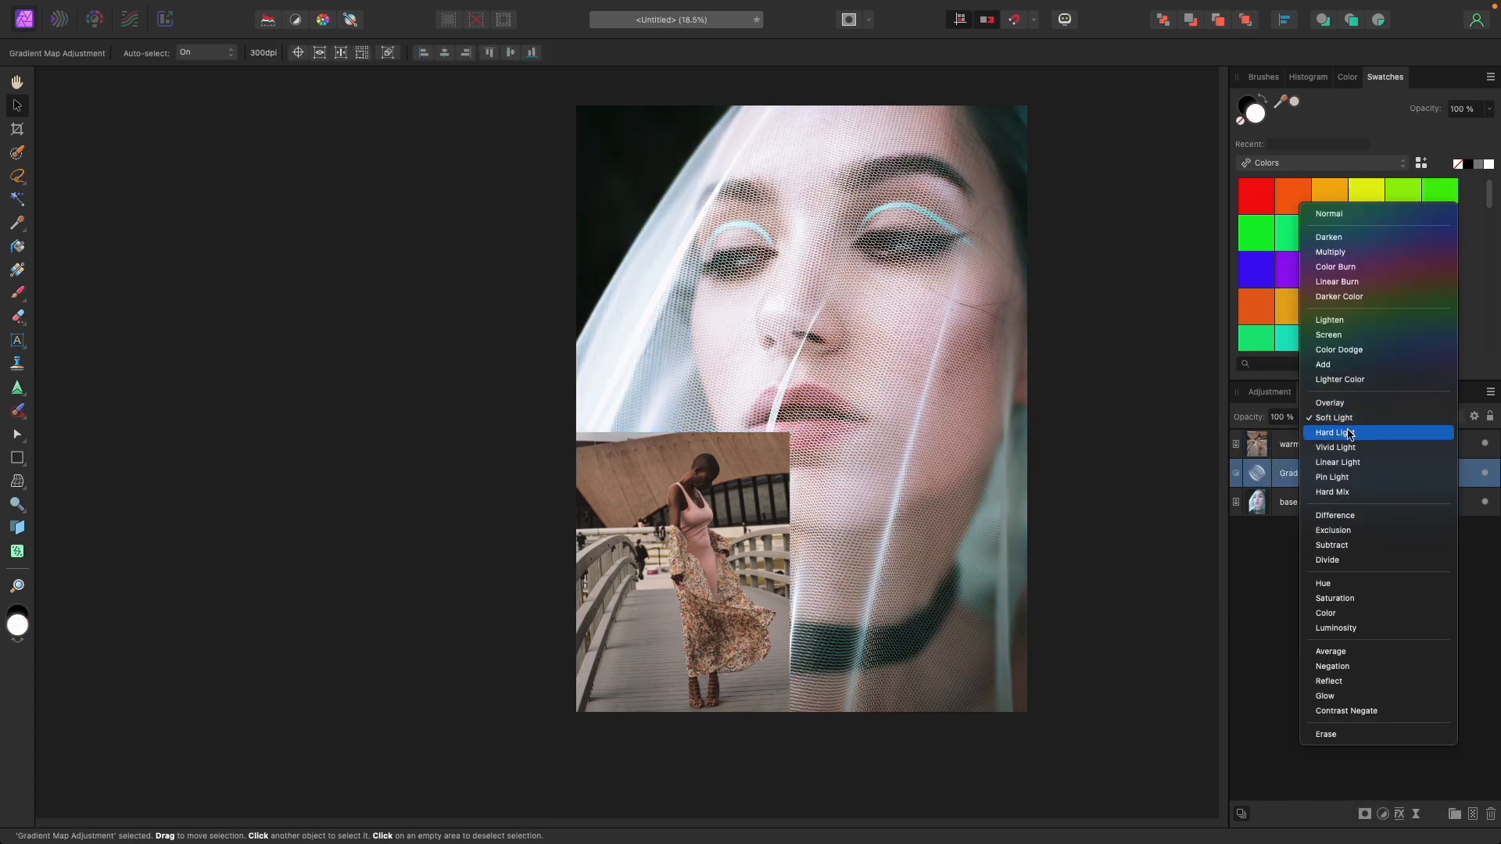
click(1171, 463)
- Reduce the warm and dusty photo to about 36%, keeping it in the portrait's lower-left corner
click(748, 482)
drag(790, 432, 855, 349)
mouse_move(633, 592)
mouse_down()
mouse_move(914, 550)
mouse_move(737, 563)
mouse_move(626, 613)
mouse_move(640, 578)
mouse_move(631, 593)
mouse_up()
drag(849, 349, 752, 477)
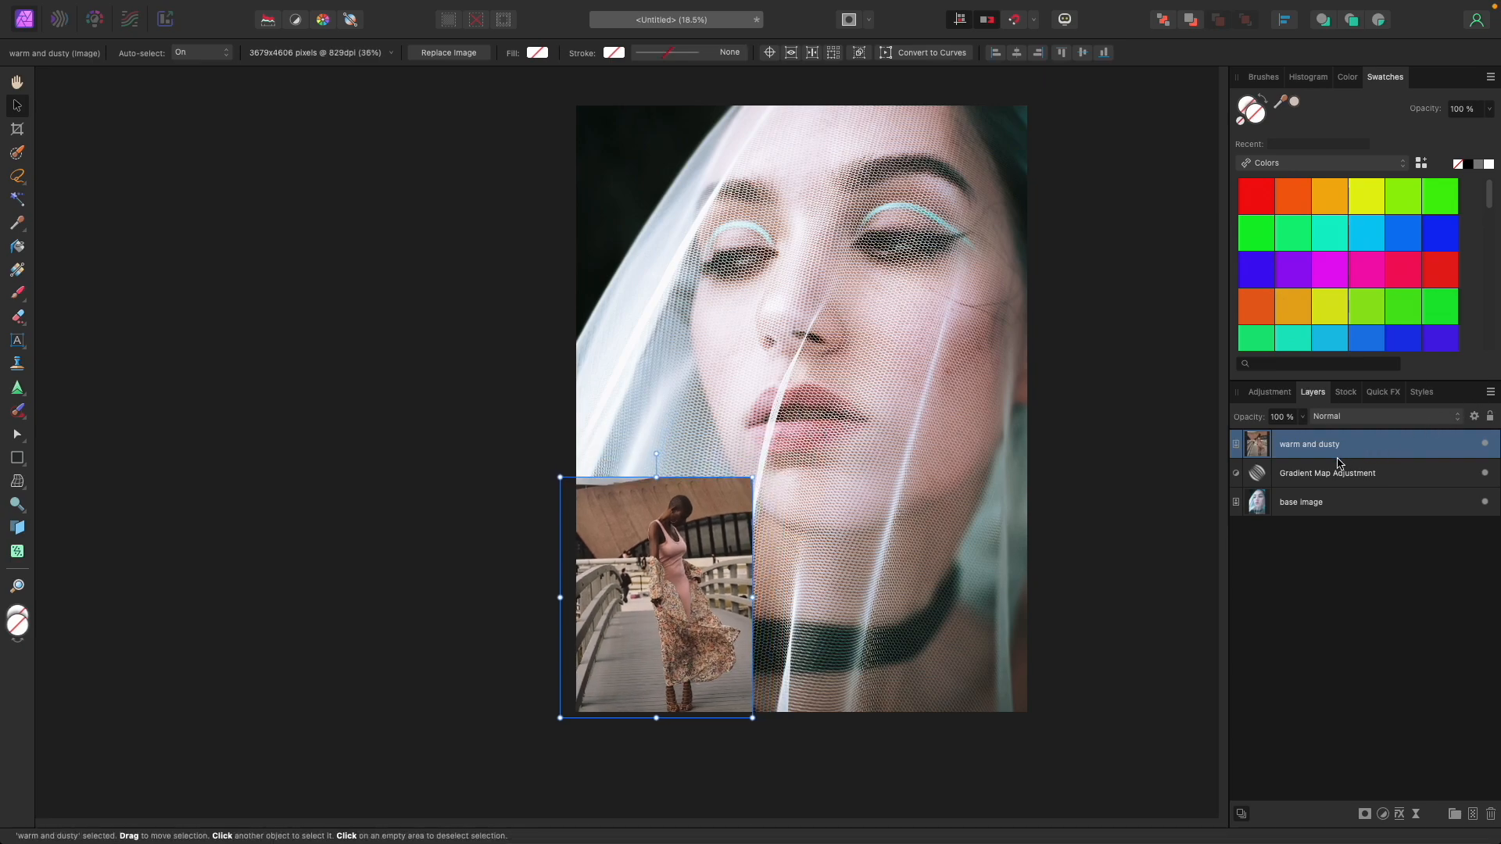
- Preview other blend modes for the gradient map adjustment and set it to Normal
click(1300, 473)
click(1356, 419)
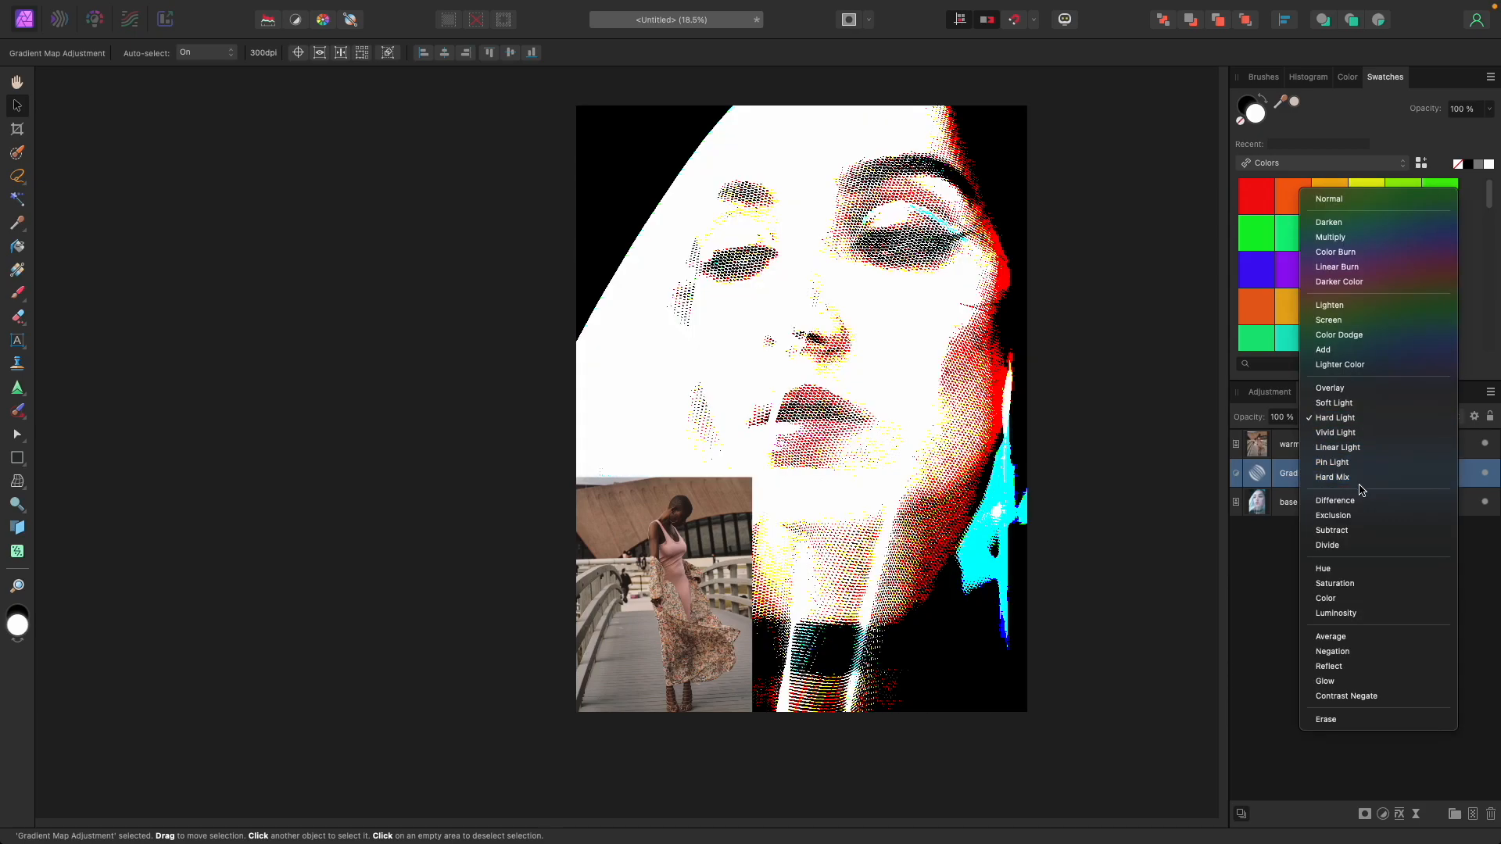
click(1329, 199)
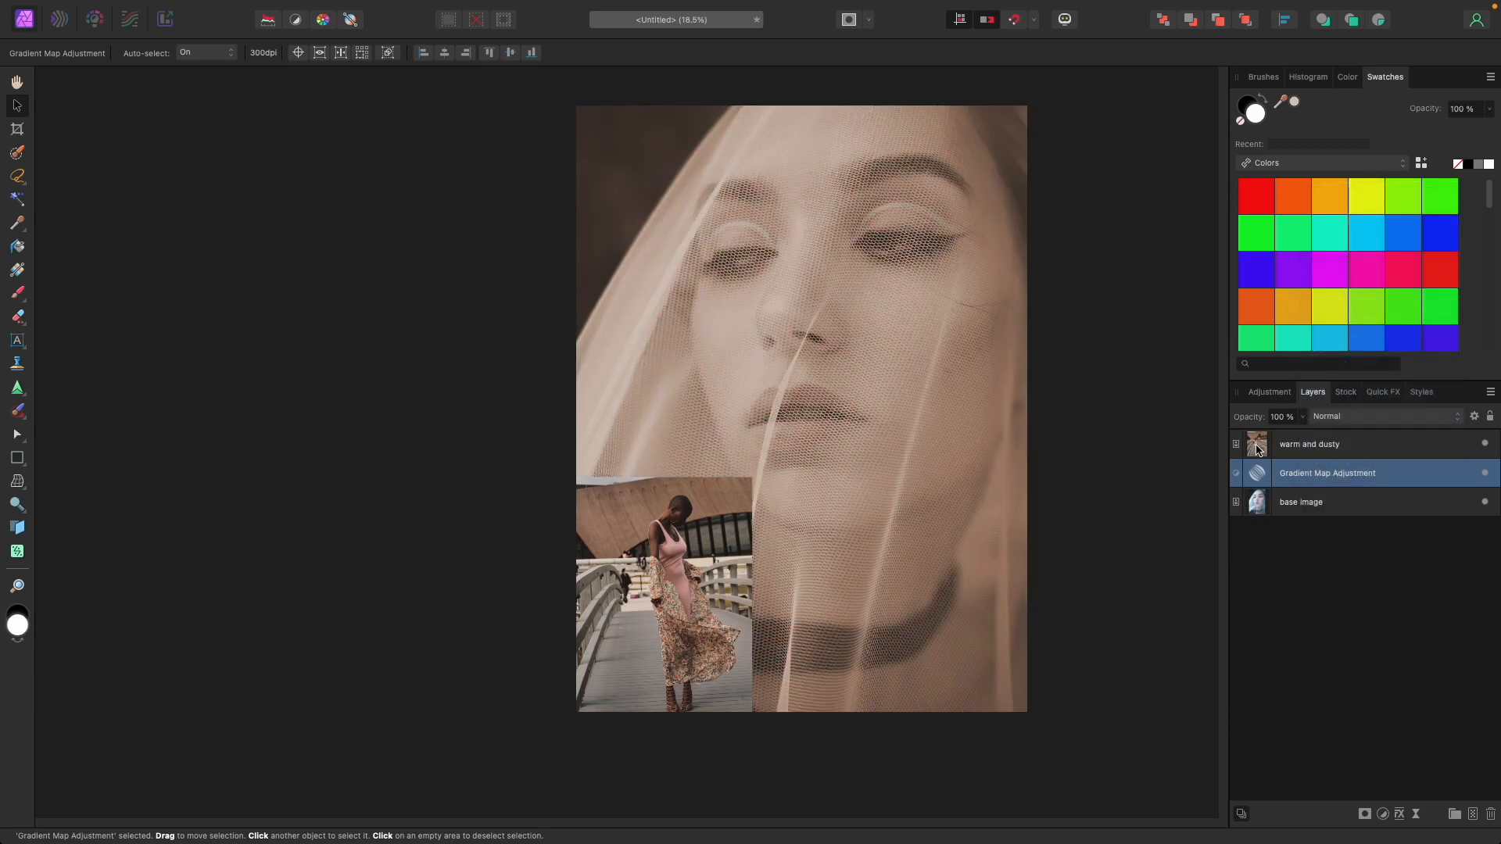
- Delete the warm and dusty photo layer and the Gradient Map adjustment, leaving only the base image
click(1309, 452)
key(Delete)
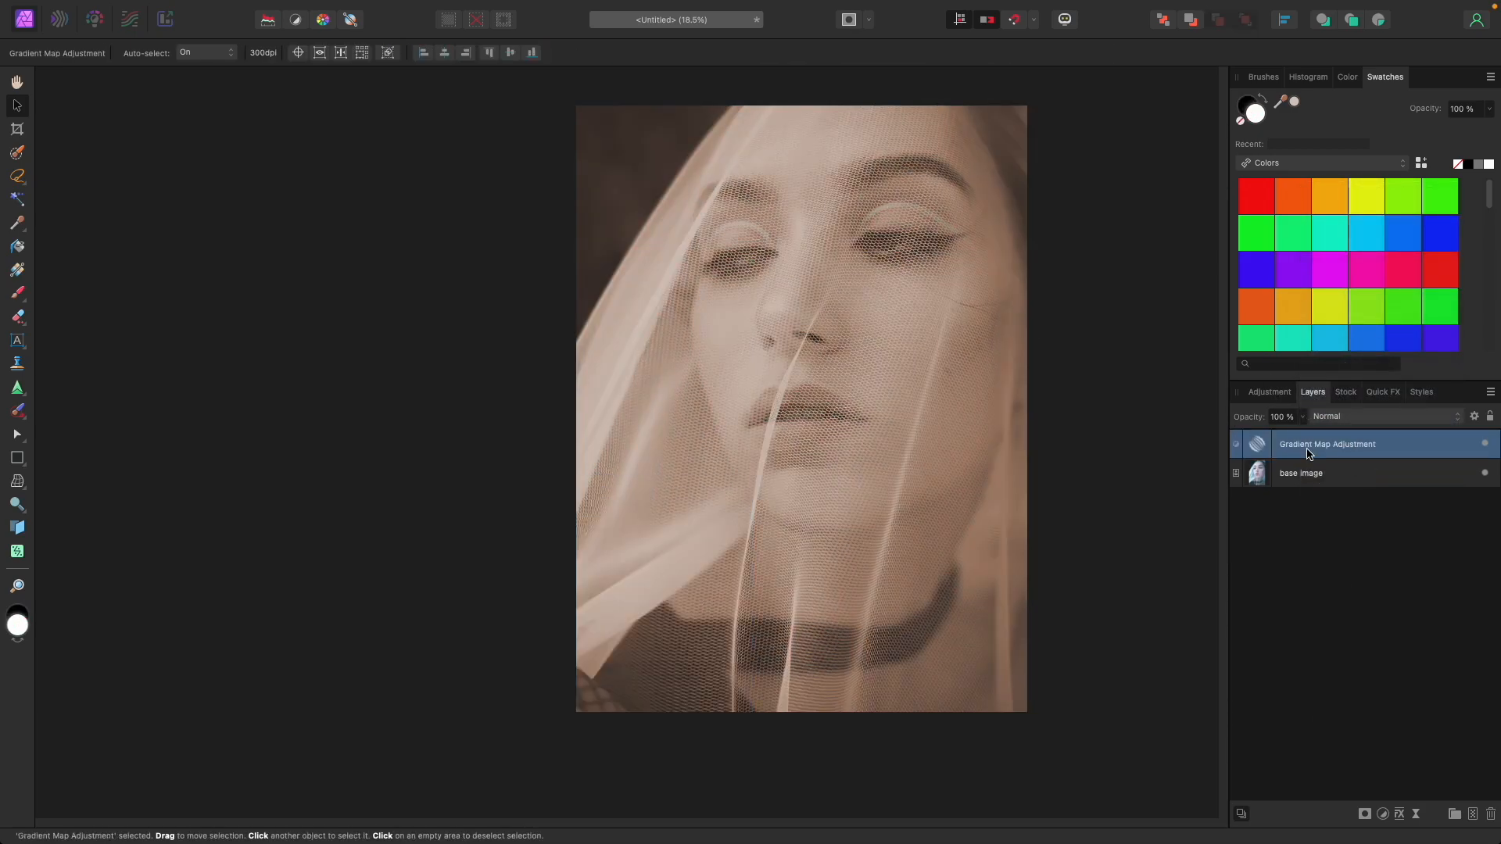
key(Delete)
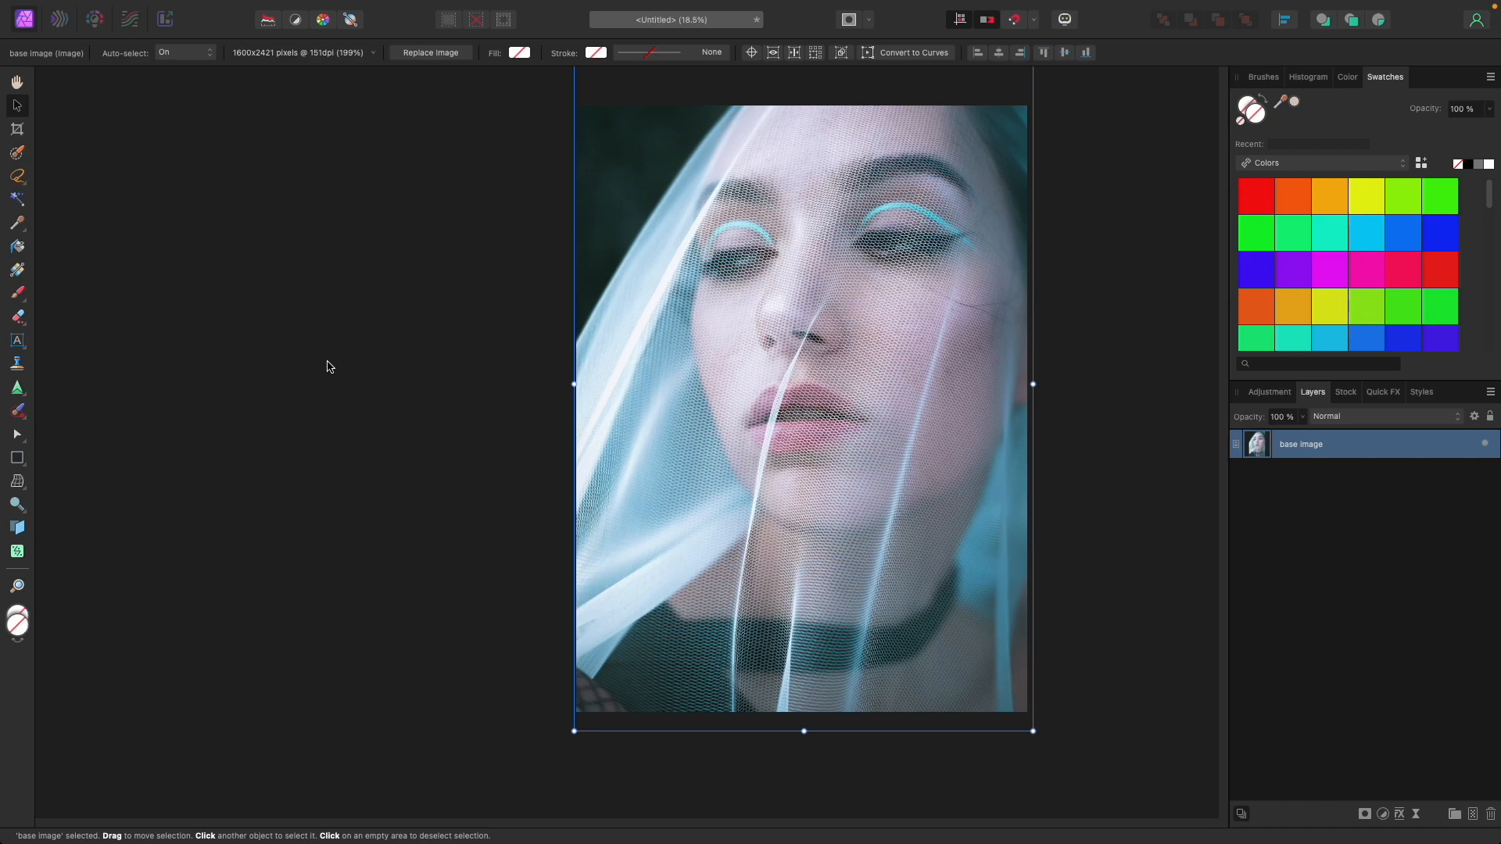
- Add a new default Gradient Map adjustment above the base image and insert extra color stops along its gradient, keeping the blend mode Normal
click(1383, 814)
click(1385, 648)
drag(491, 255, 414, 230)
click(329, 296)
click(299, 296)
click(401, 296)
click(442, 297)
click(400, 296)
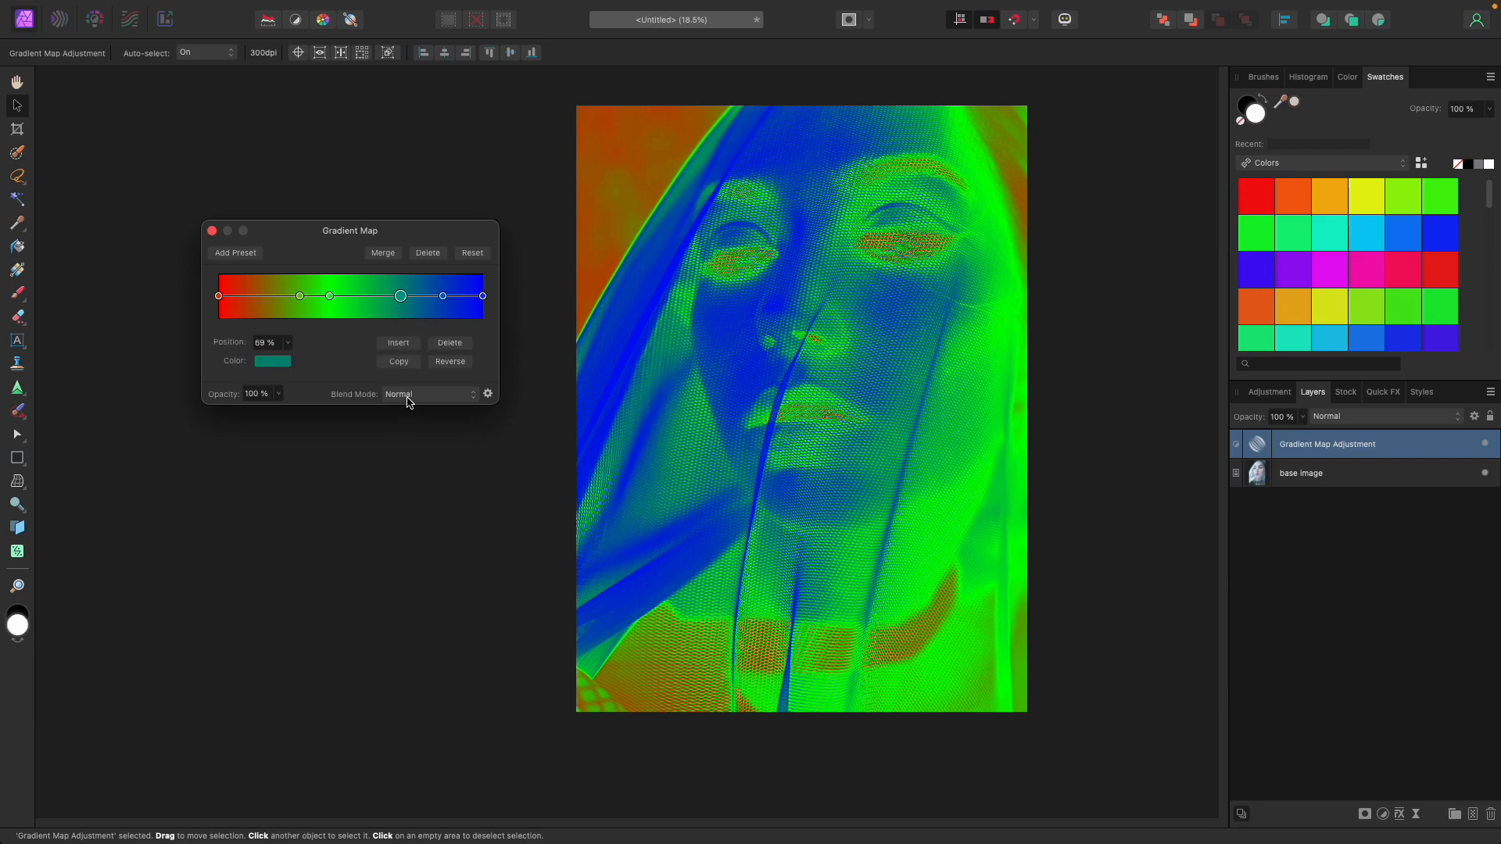
click(407, 395)
click(427, 378)
click(211, 230)
- Try the built-in Passion gradient map preset on the portrait and replace it with the Gasoline preset
click(1270, 391)
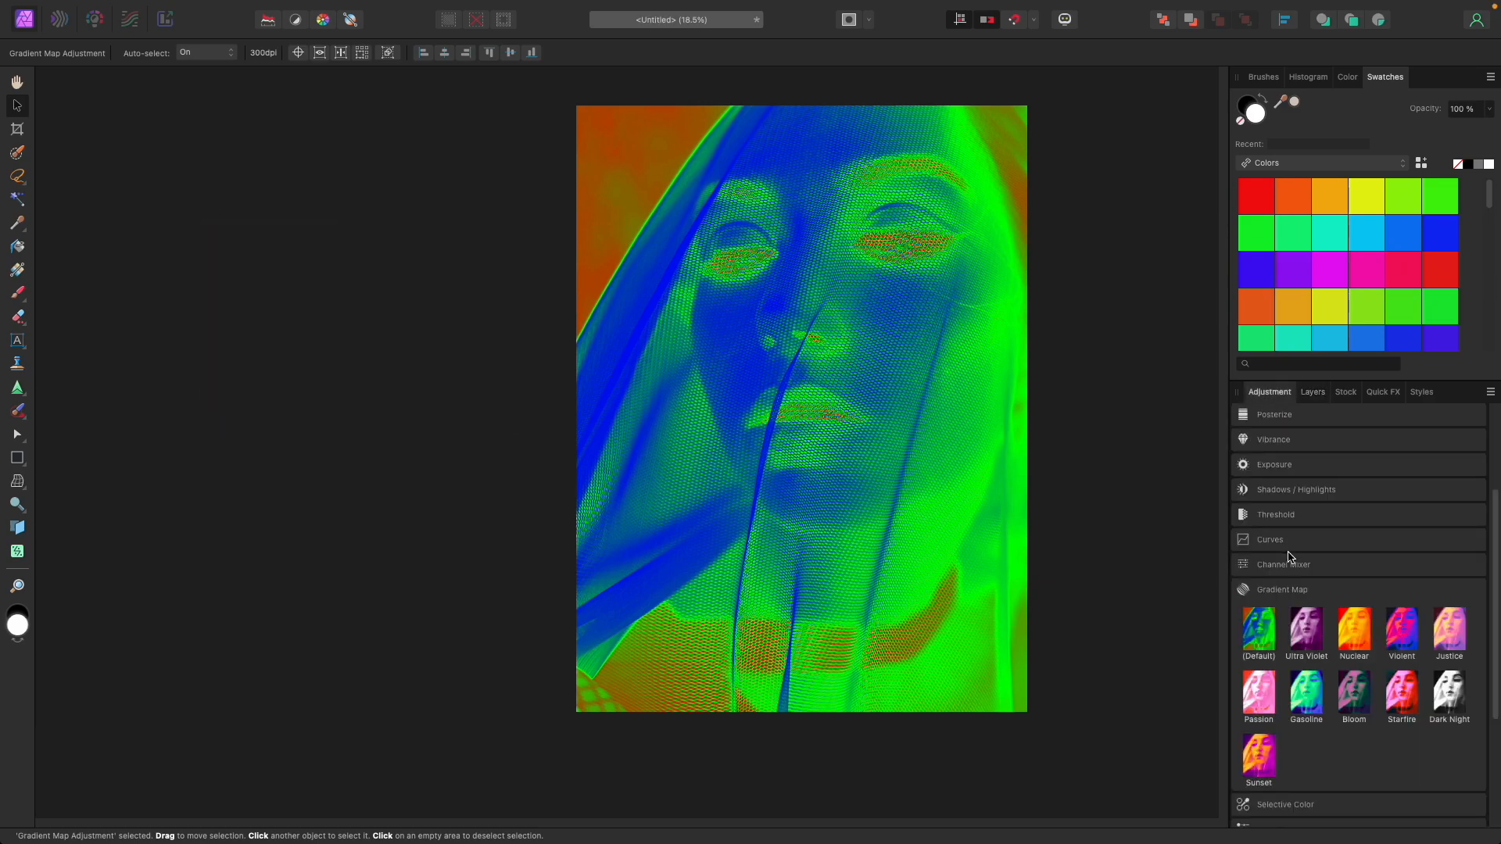
click(1261, 692)
click(1308, 698)
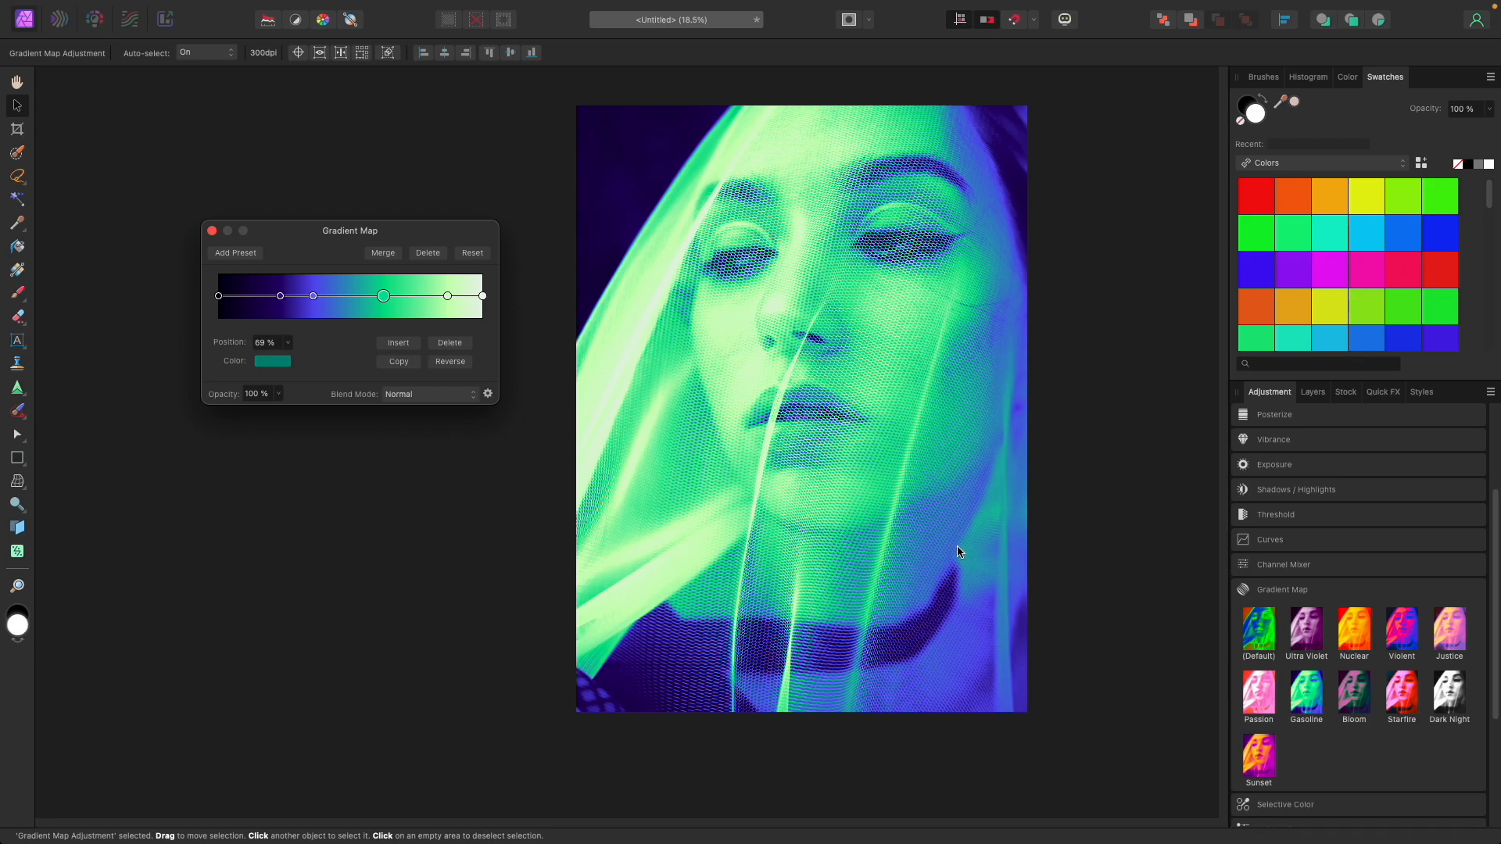
mouse_move(3, 4)
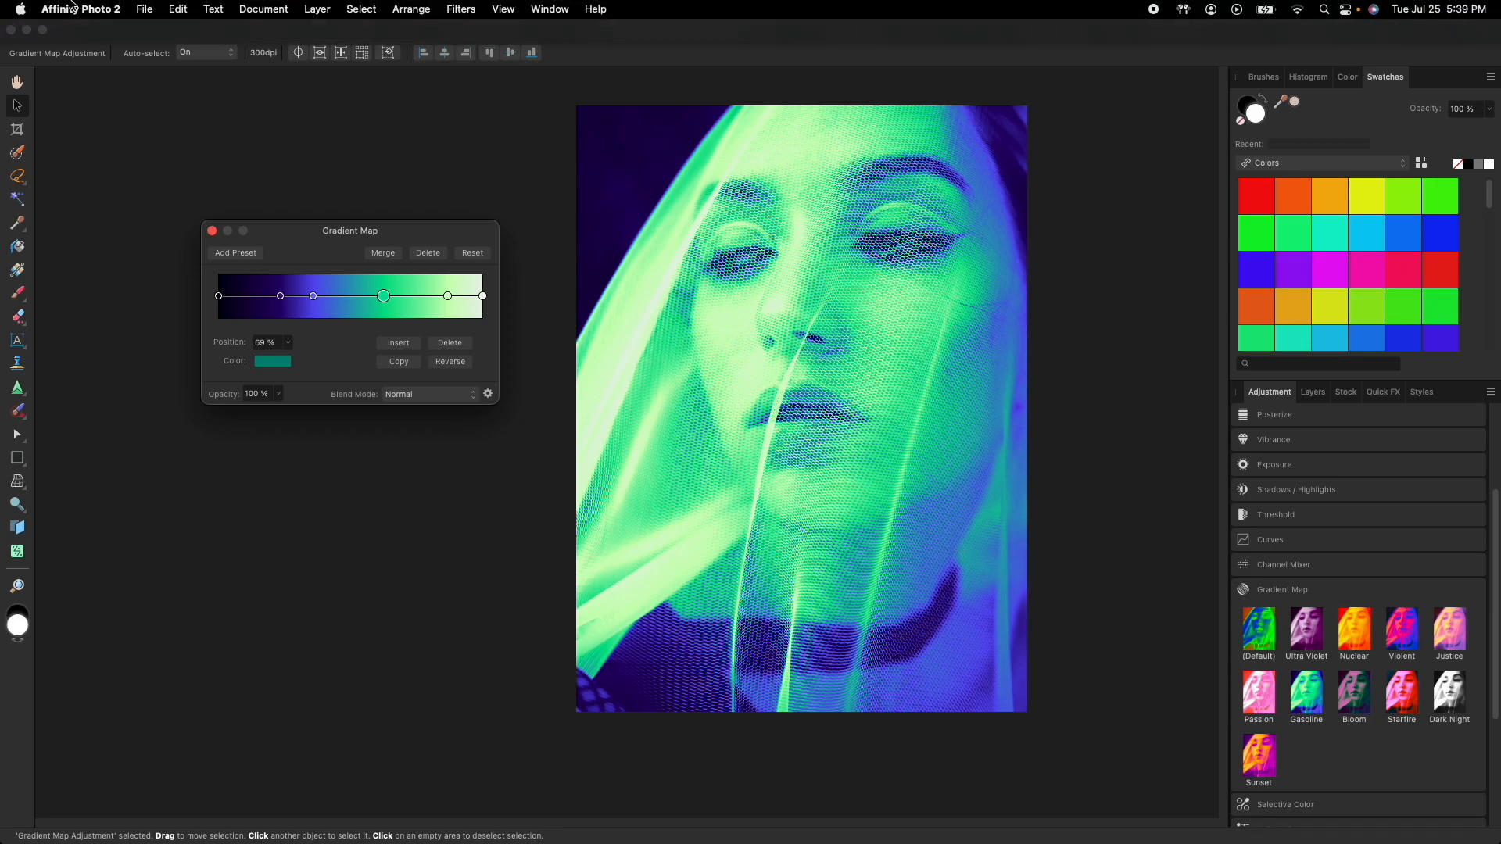